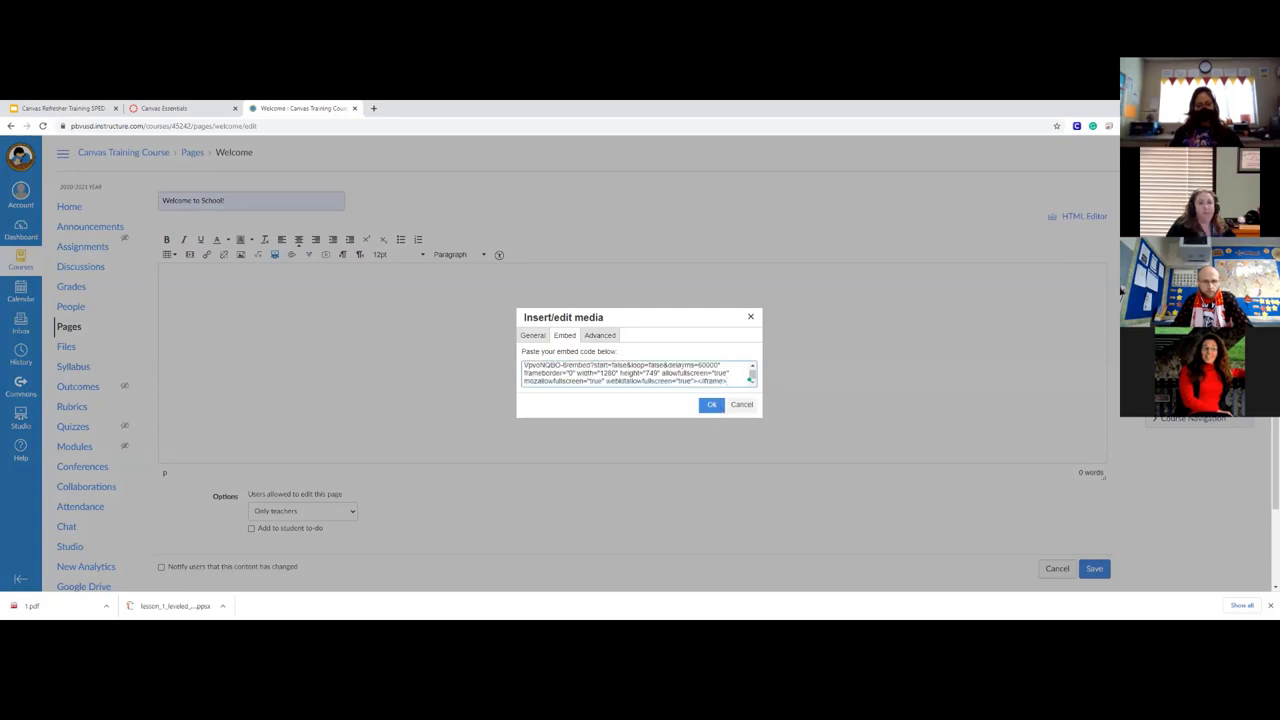
Step: Insert the pasted embed code so the slideshow is added to the page body, and look over the embedded slides
click(712, 405)
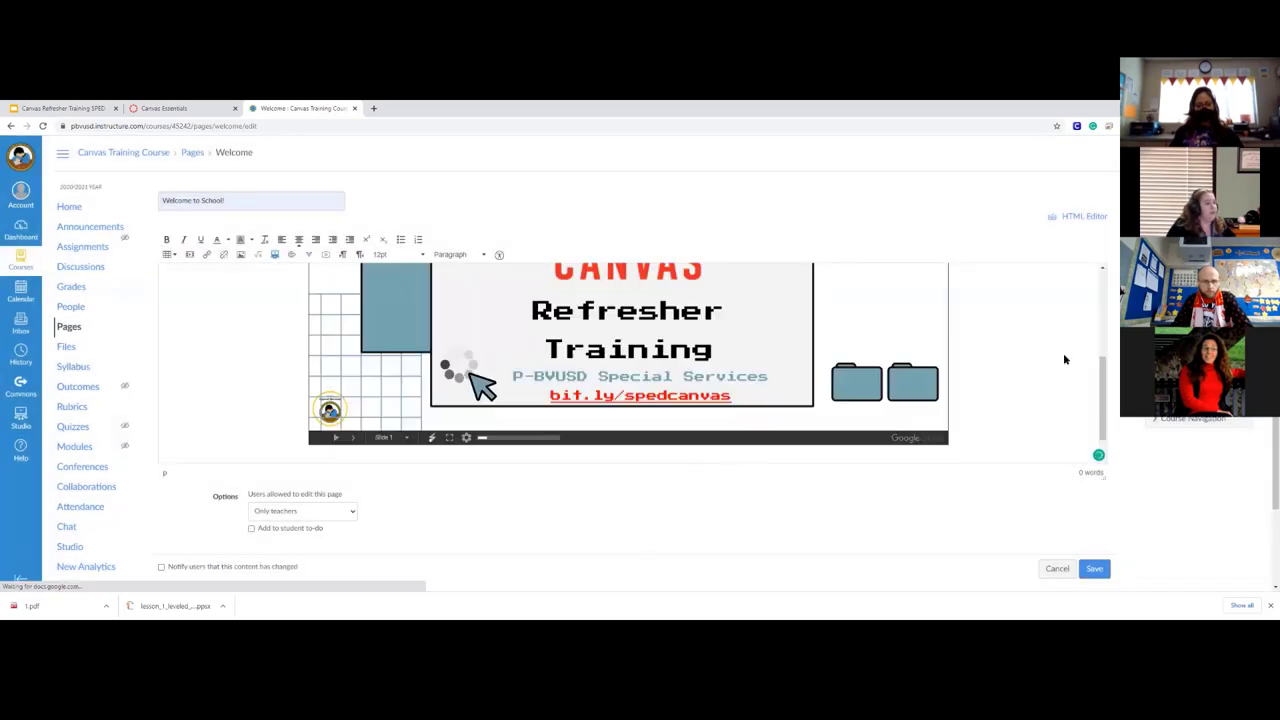
scroll(960, 406, up, 3)
scroll(961, 408, down, 3)
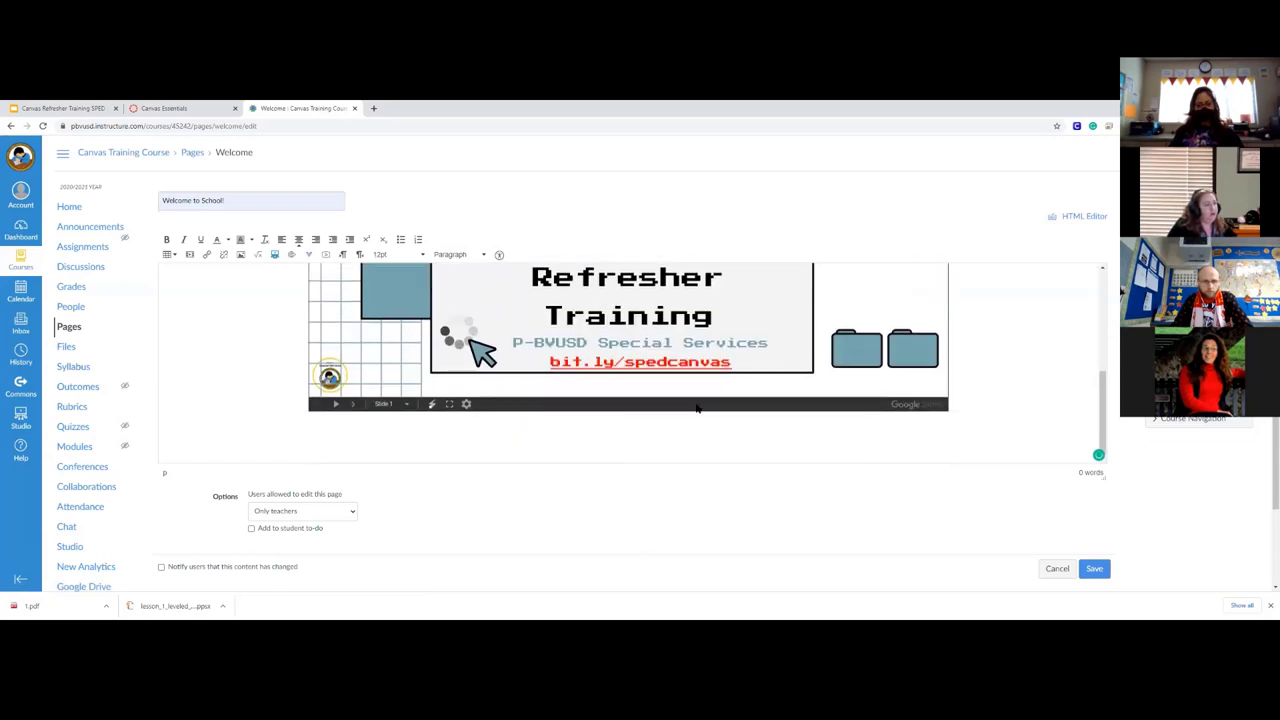
scroll(969, 423, down, 1)
scroll(969, 415, up, 3)
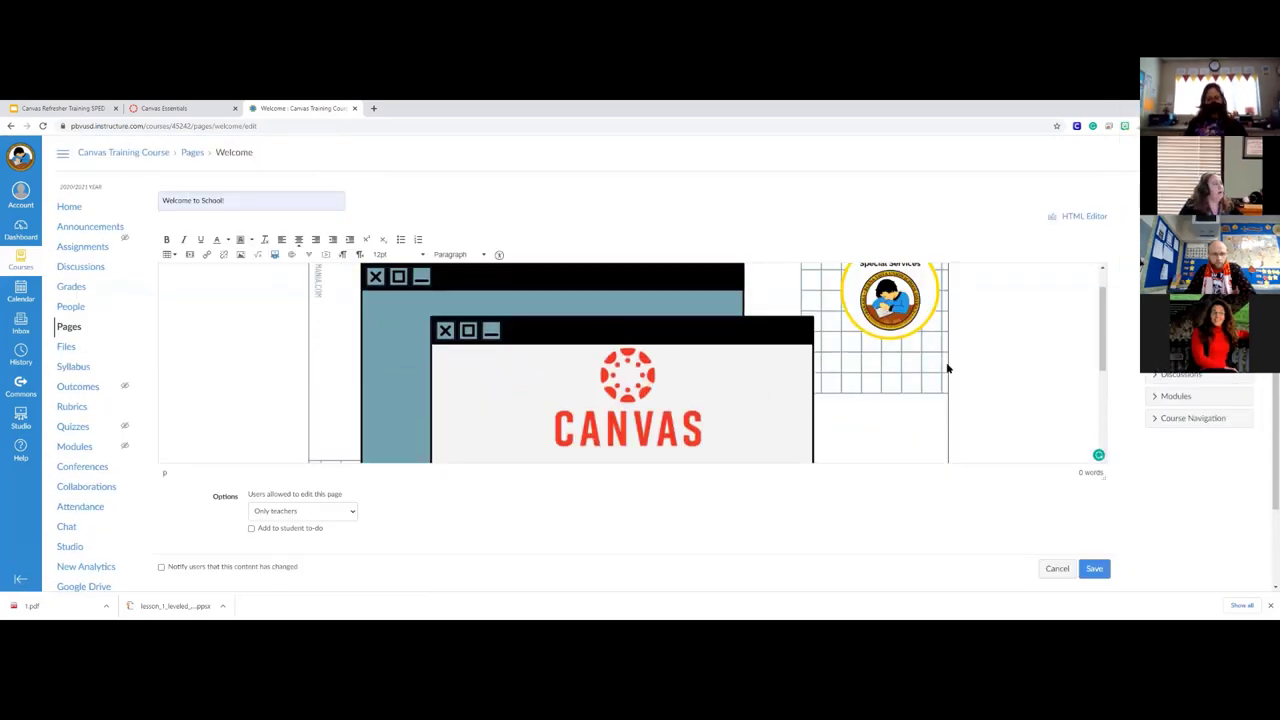
scroll(962, 355, down, 3)
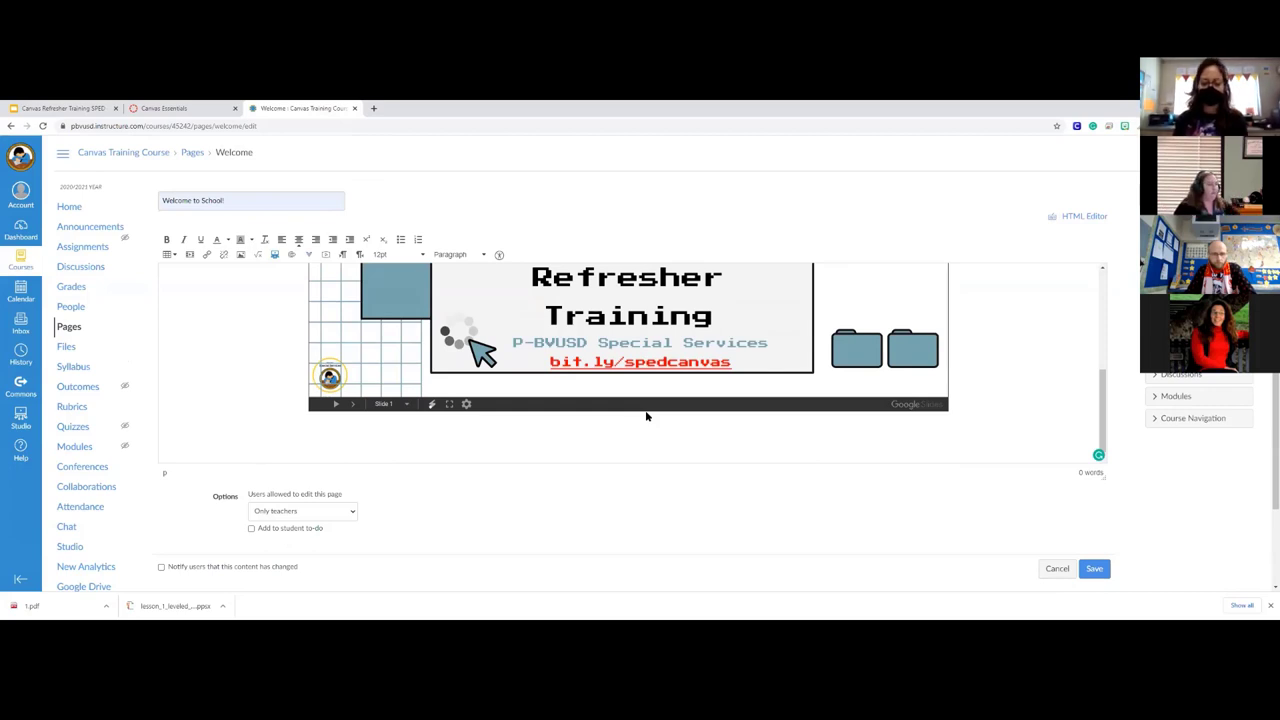
Step: Upload the image "Canvas refresher training flyer" from Downloads to the course files through the image insertion dialog
click(241, 258)
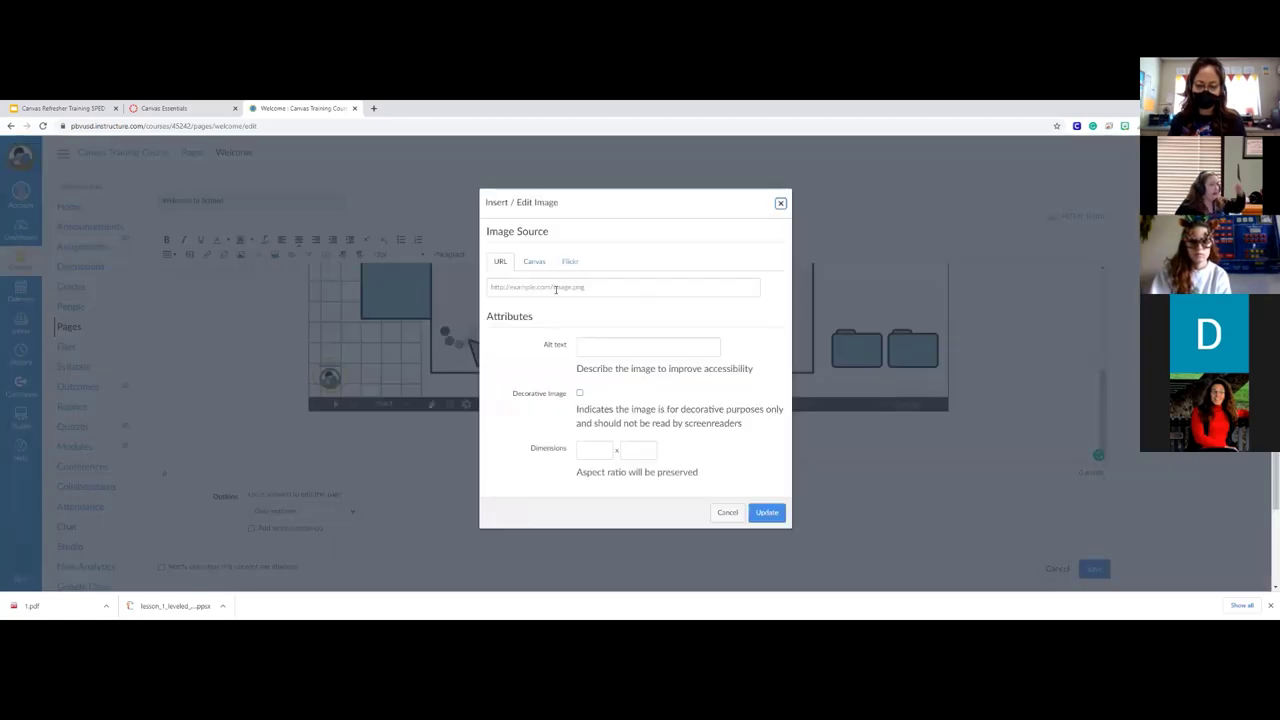
click(535, 262)
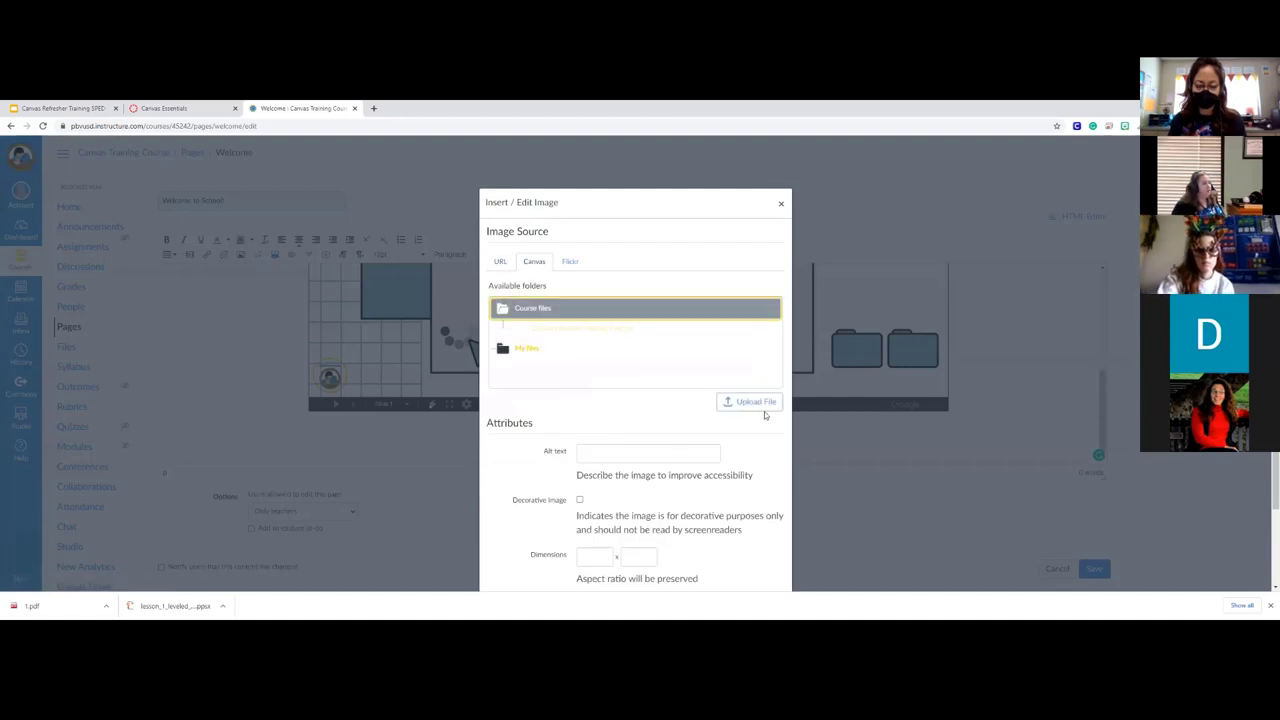
click(758, 403)
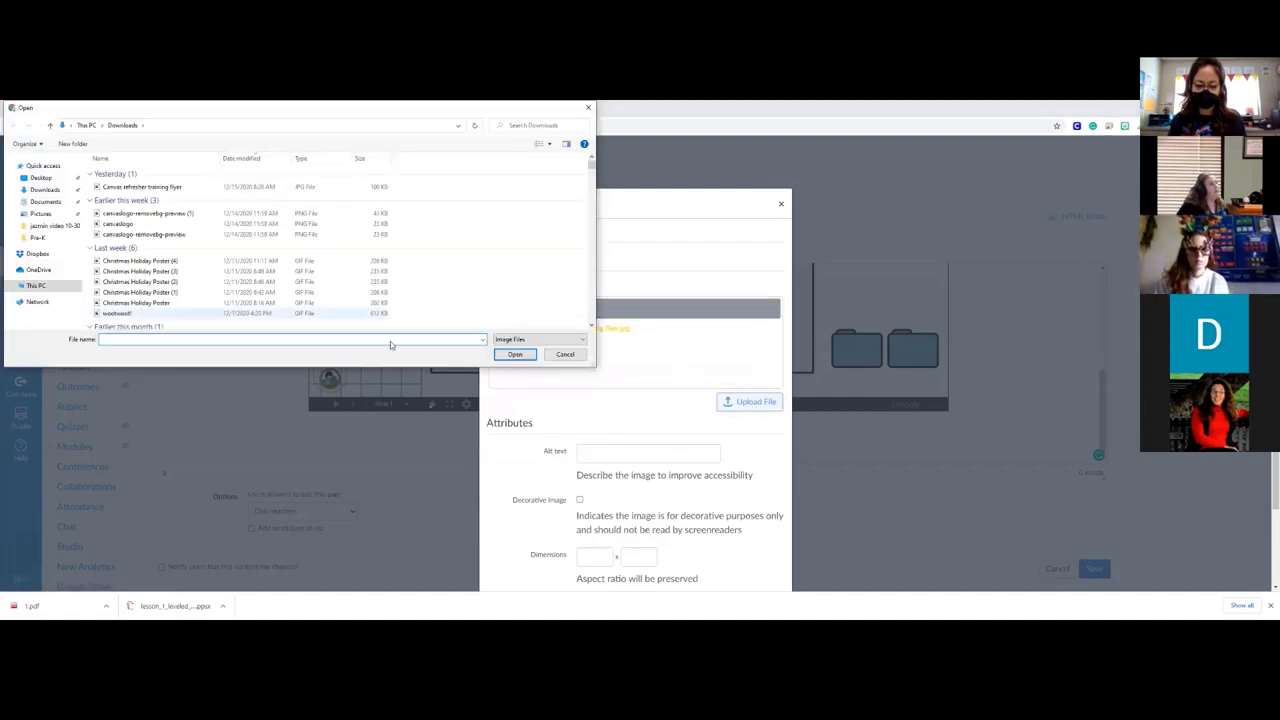
click(169, 191)
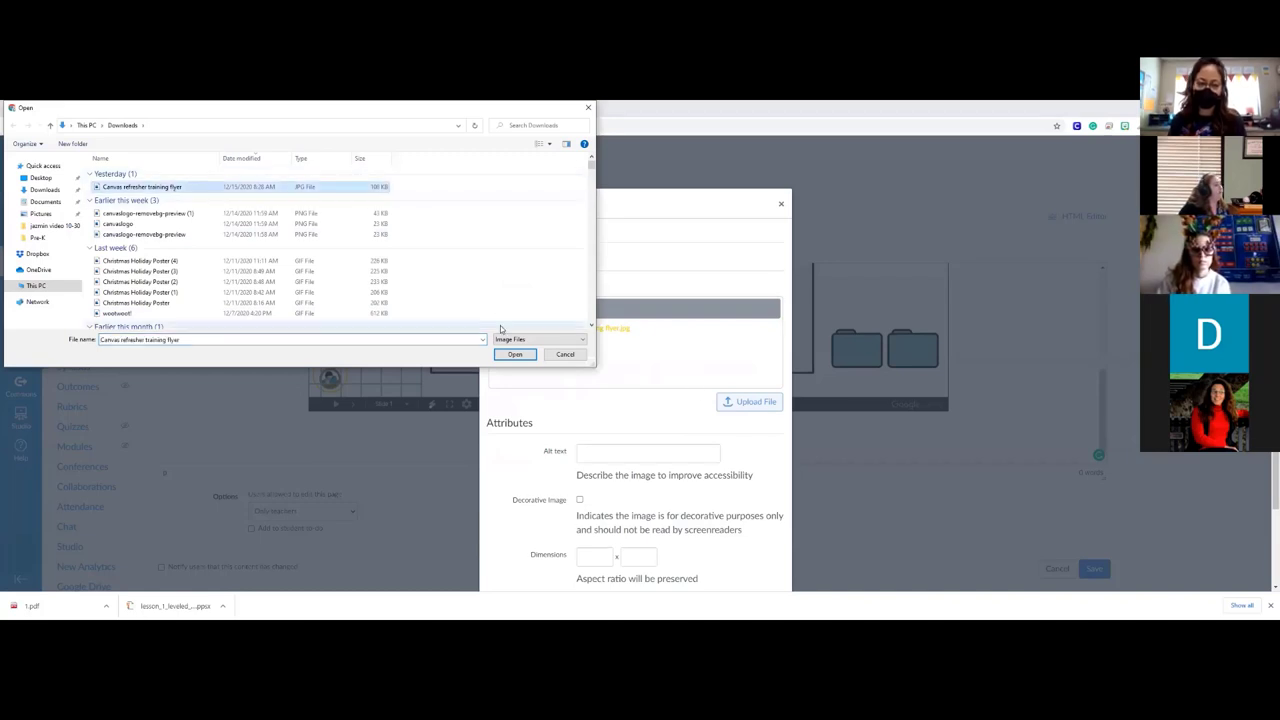
click(515, 355)
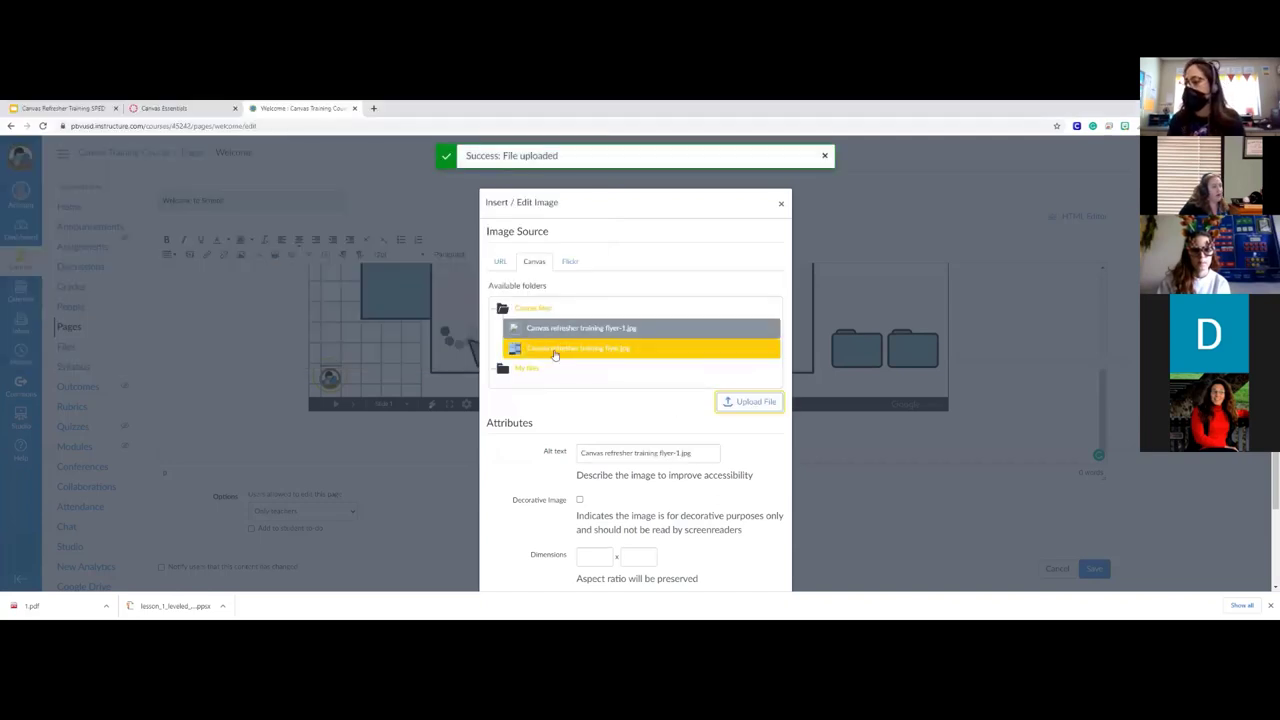
Step: Set the flyer image's width to 400 and insert it below the embedded slideshow
scroll(673, 418, down, 2)
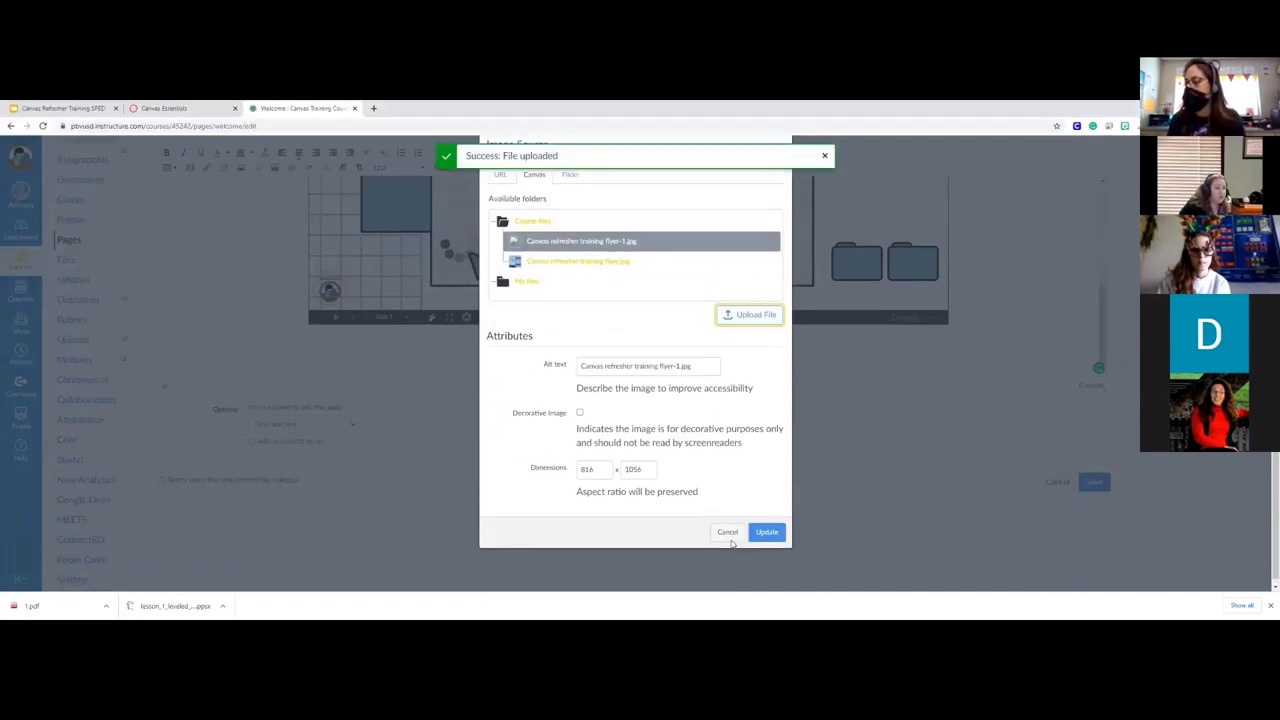
drag(597, 464, 573, 454)
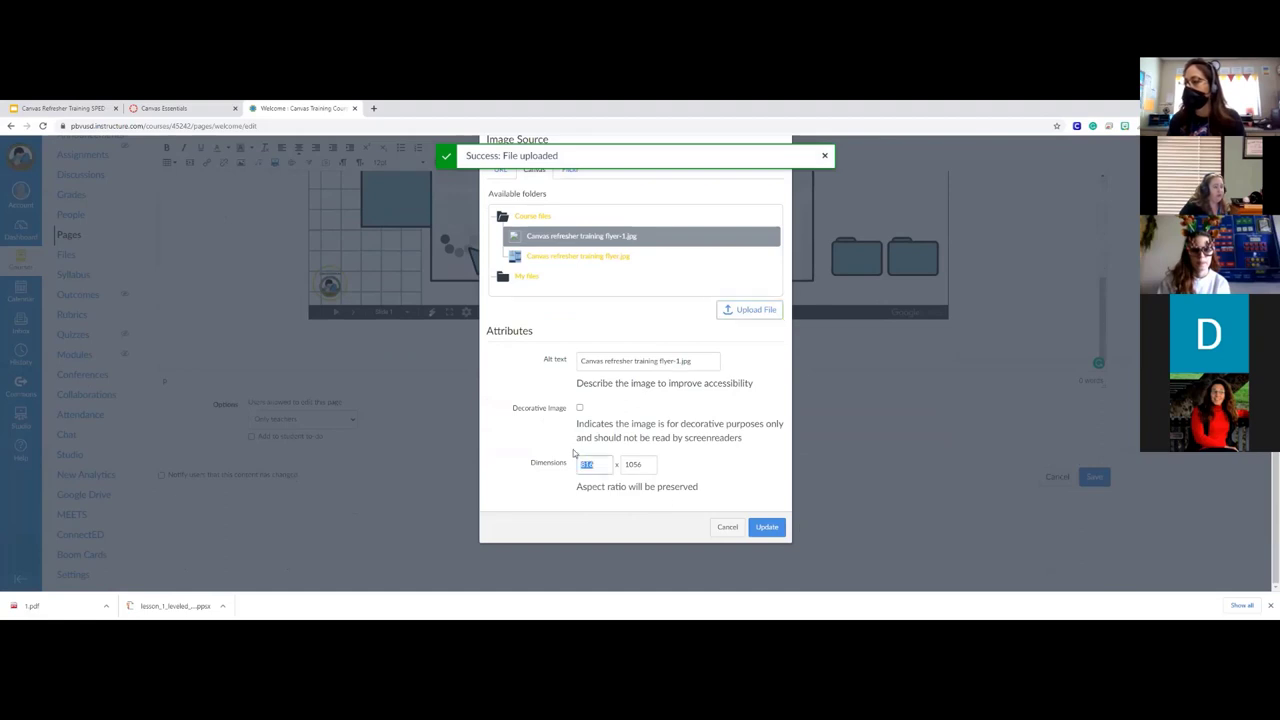
text(400)
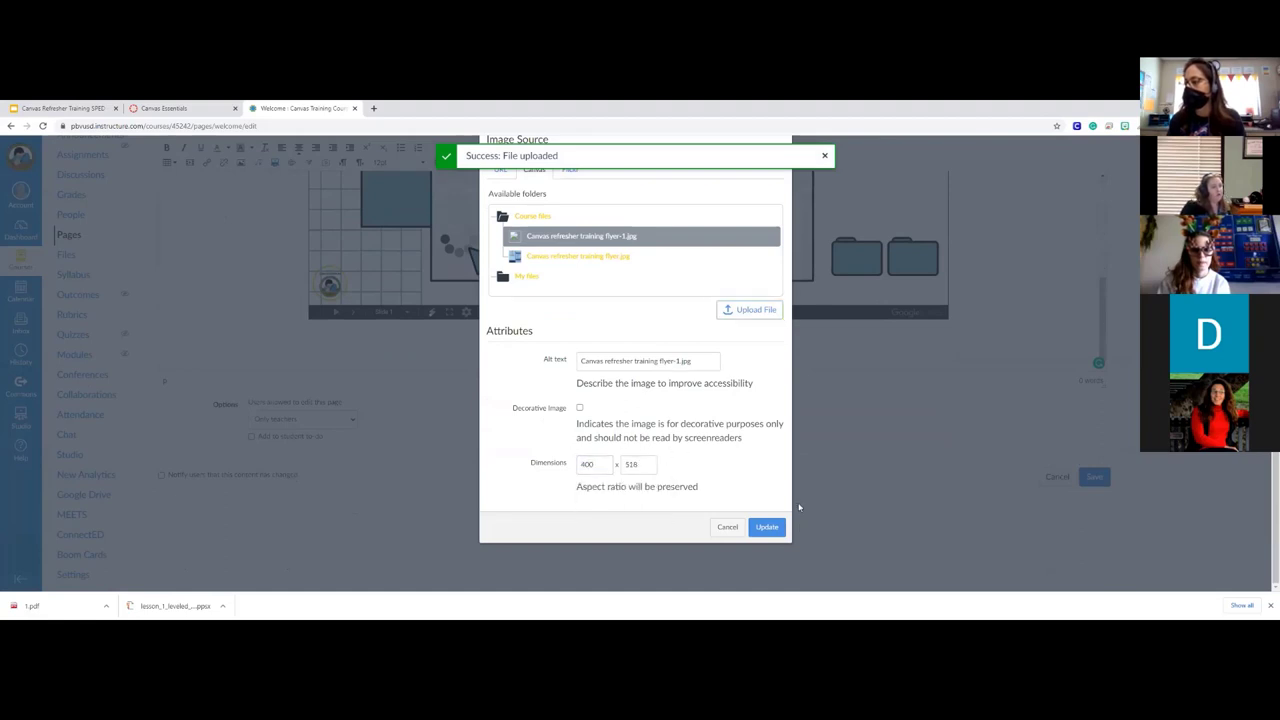
click(767, 527)
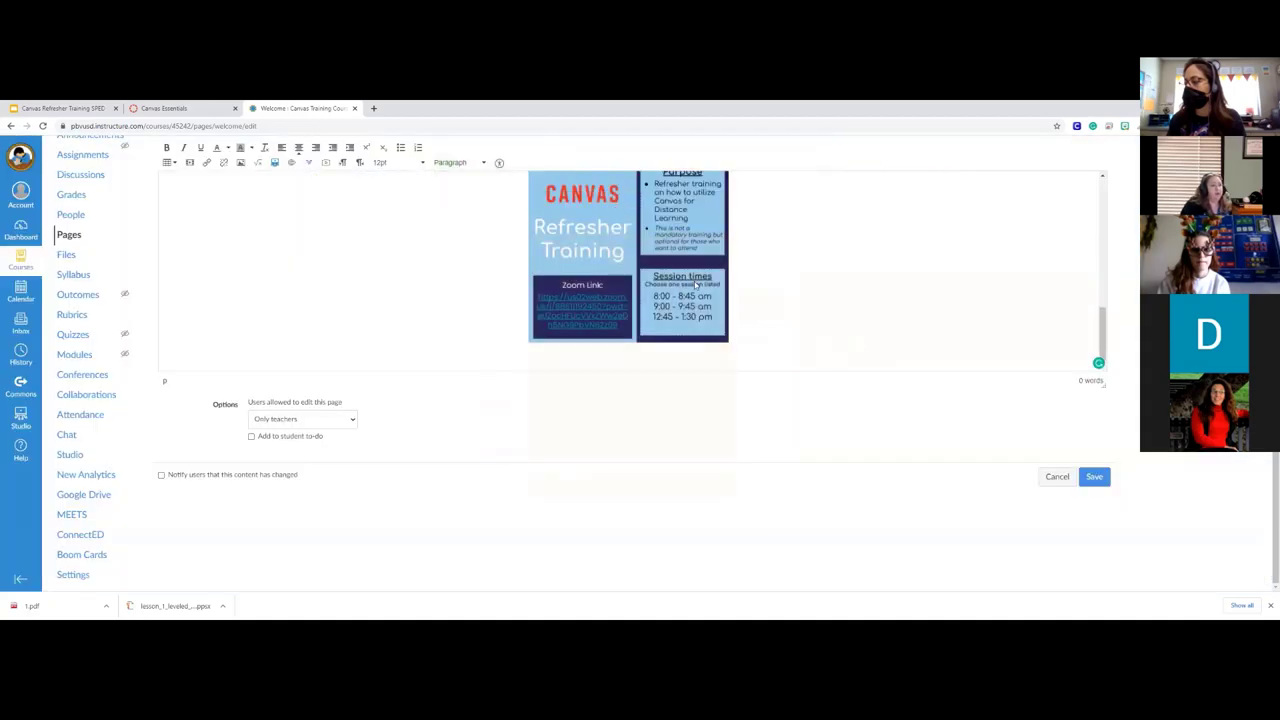
Step: Remove the large flyer image inserted below the slideshow
scroll(780, 320, up, 1)
scroll(767, 363, up, 1)
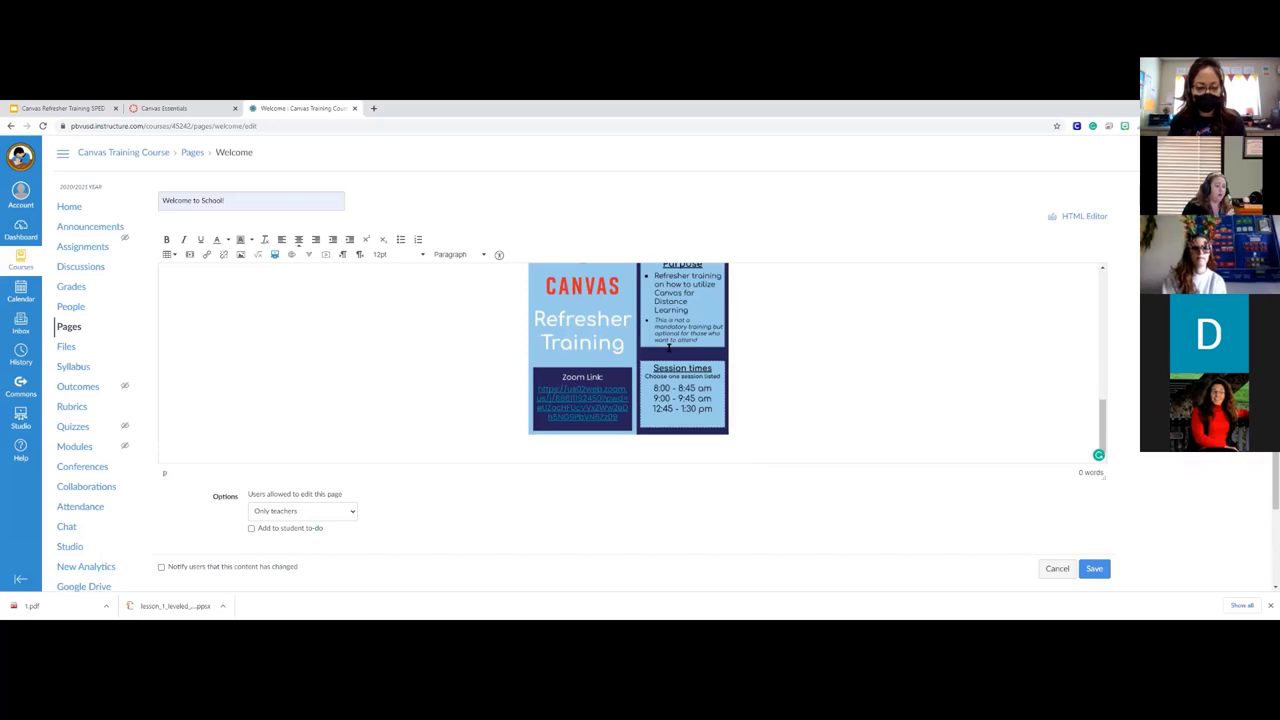
click(669, 348)
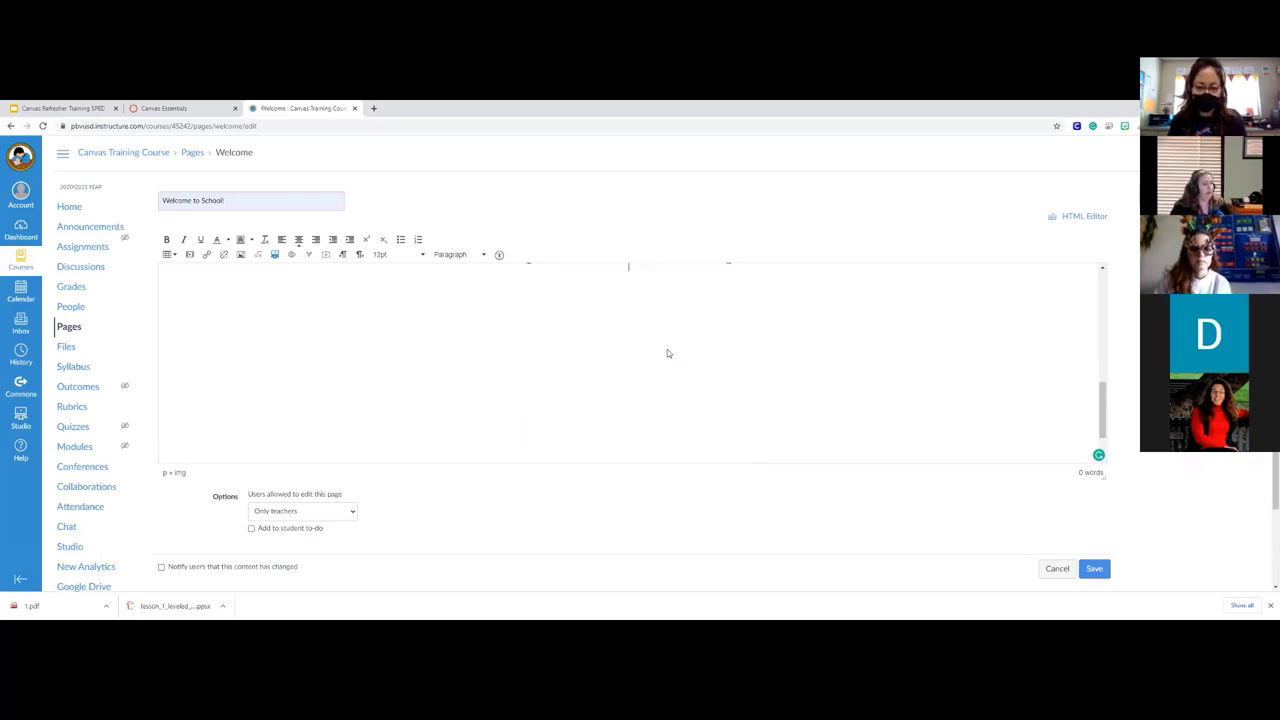
click(660, 409)
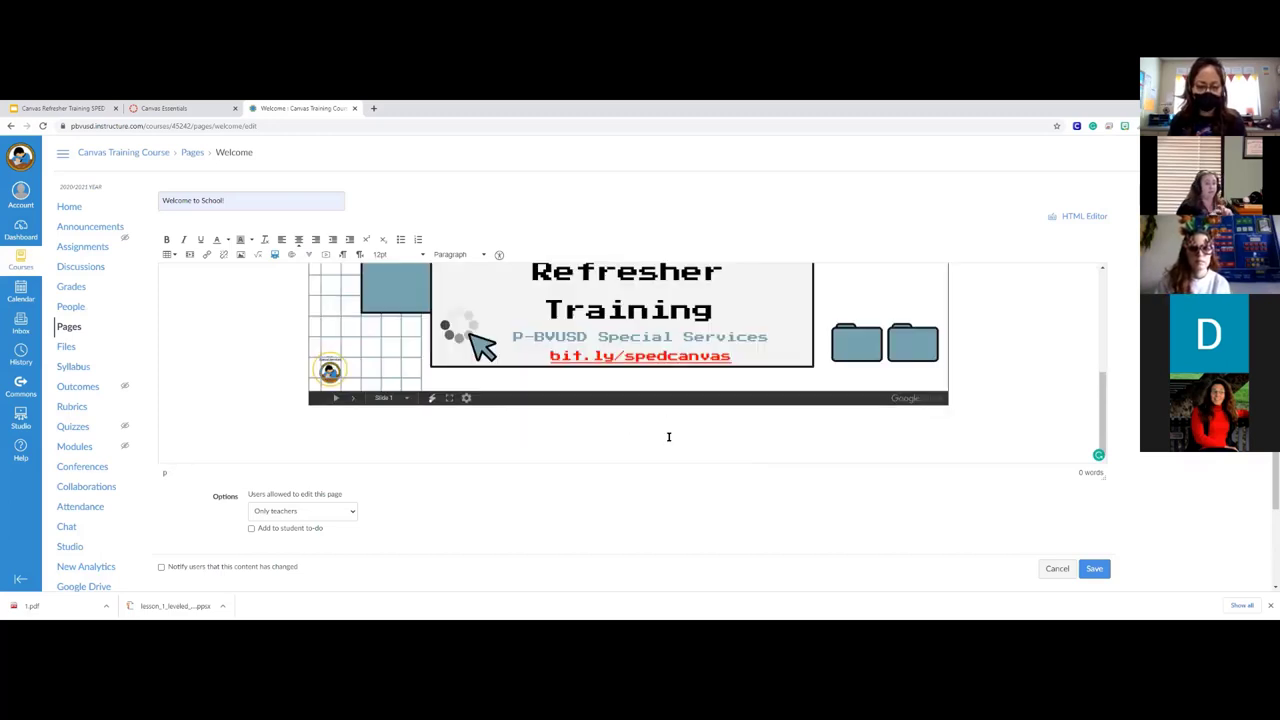
Step: Insert a table with five columns and one row below the slideshow
click(171, 257)
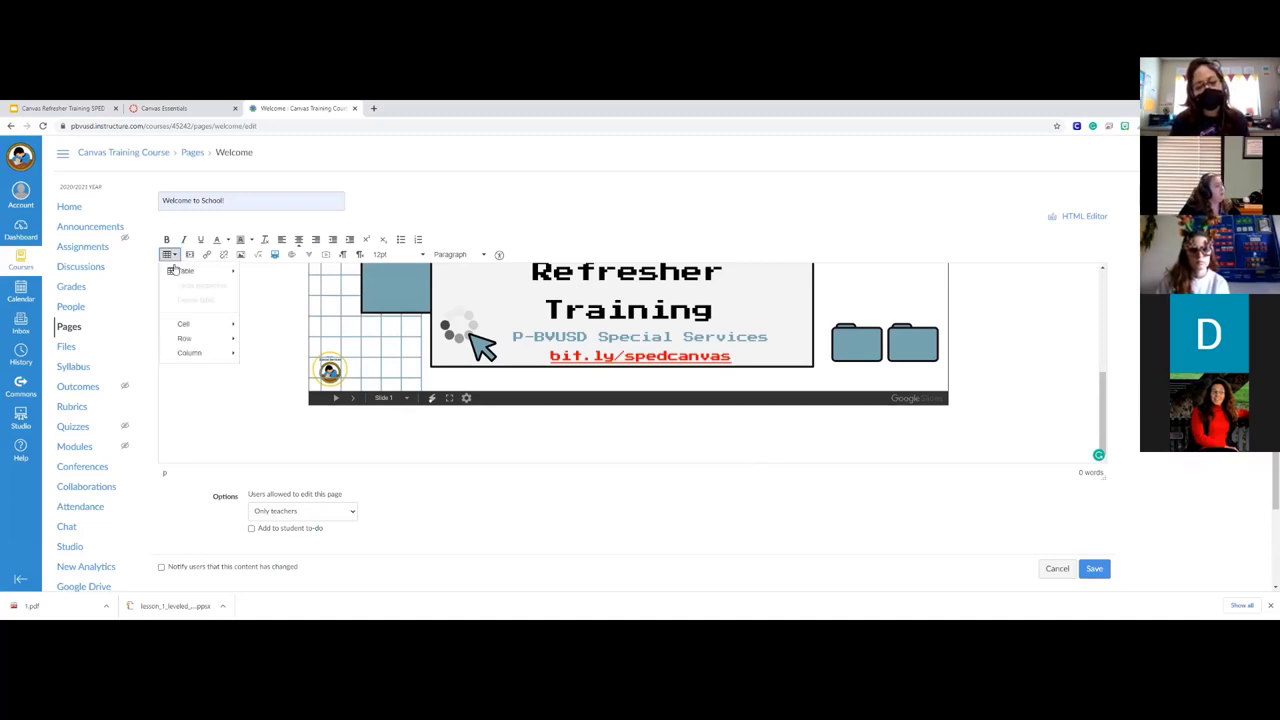
mouse_move(215, 271)
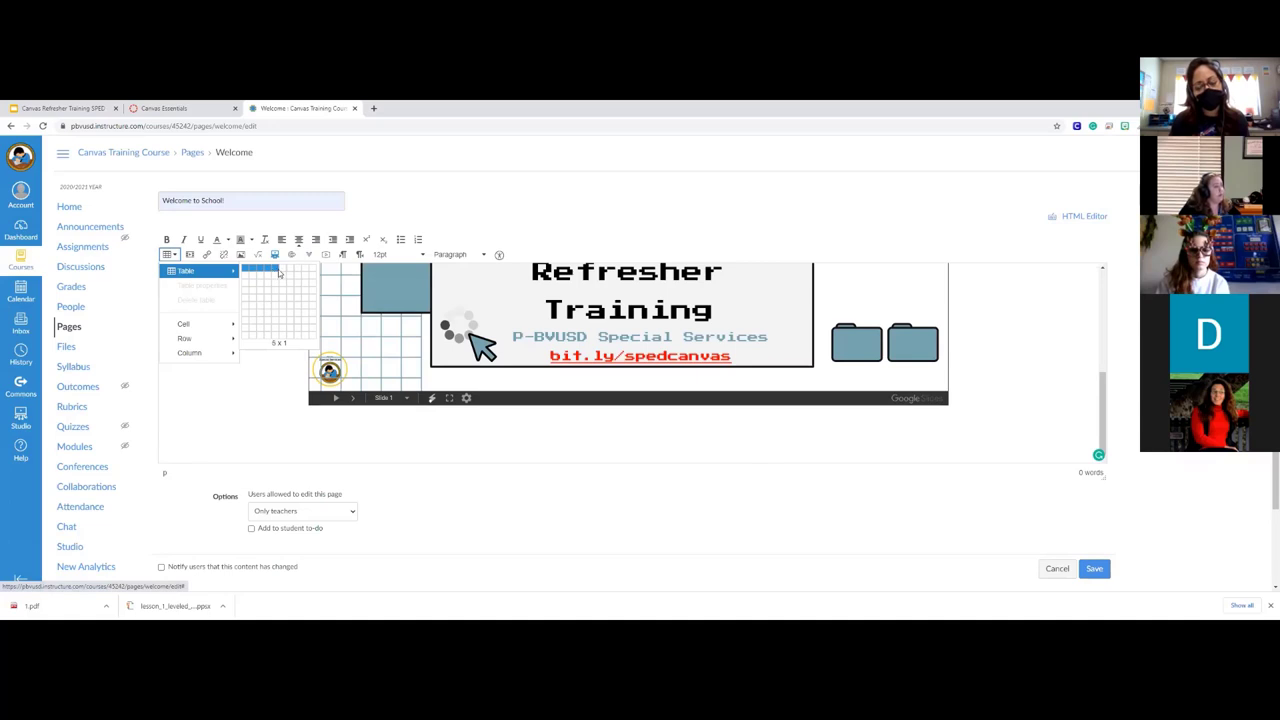
click(280, 274)
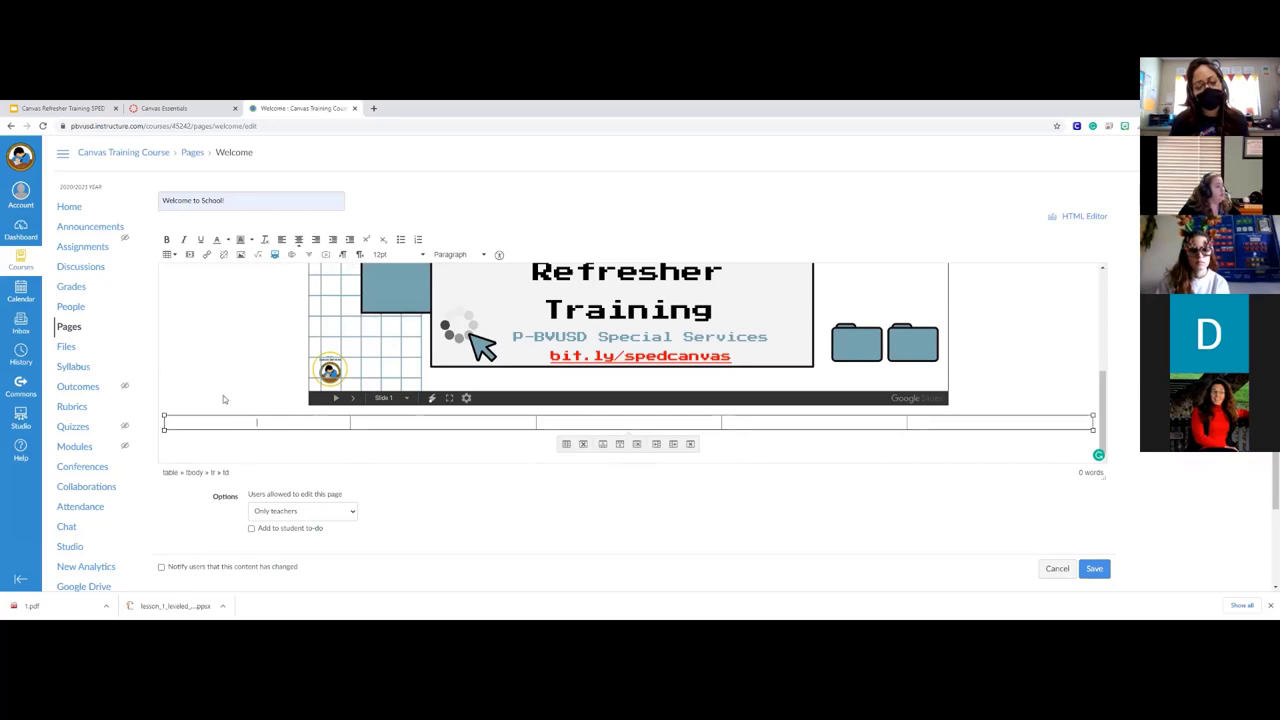
Step: Insert "Canvas refresher training flyer-1.jpg" from the course files into the table's first cell with a width of 200
click(240, 254)
click(530, 268)
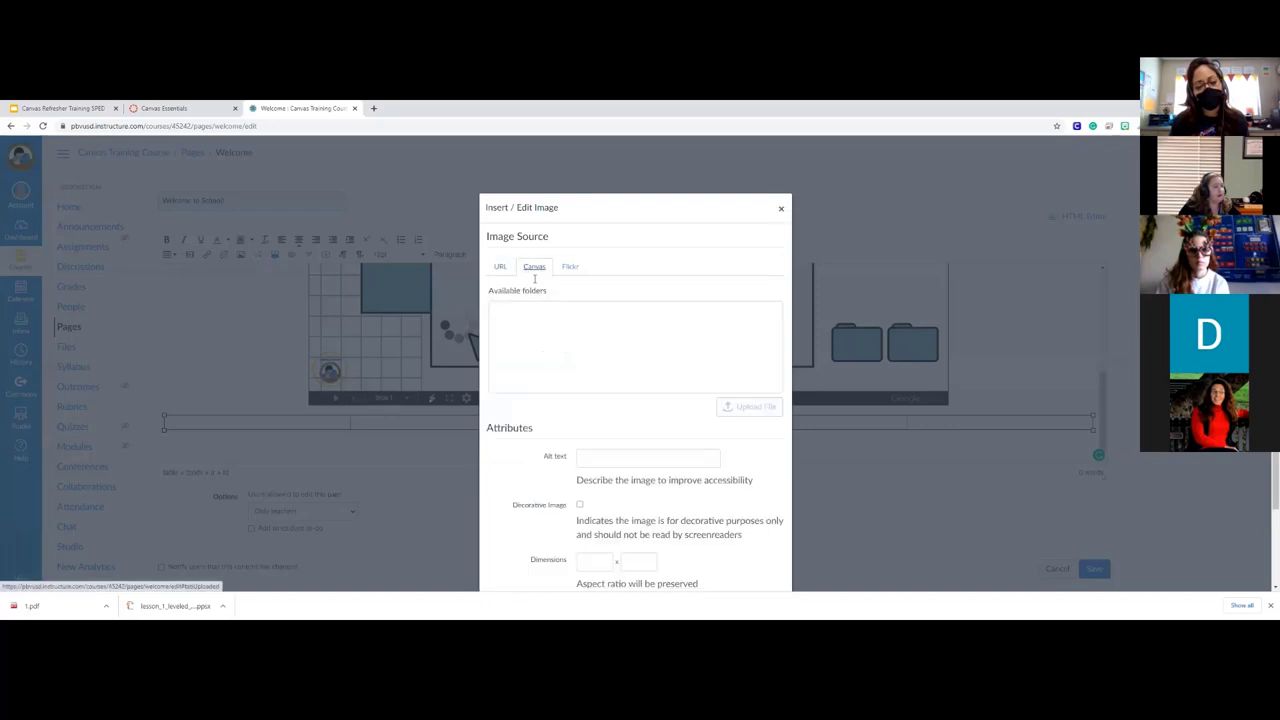
click(558, 334)
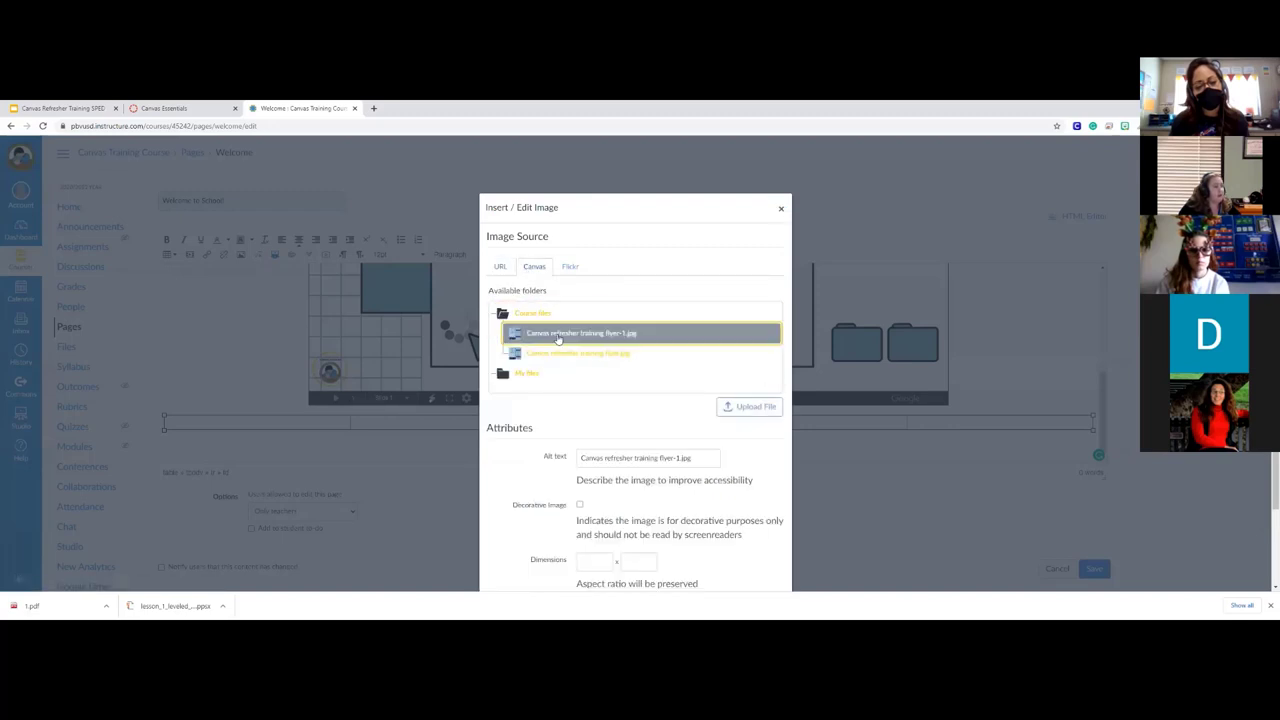
scroll(754, 503, down, 2)
double_click(600, 468)
text(200)
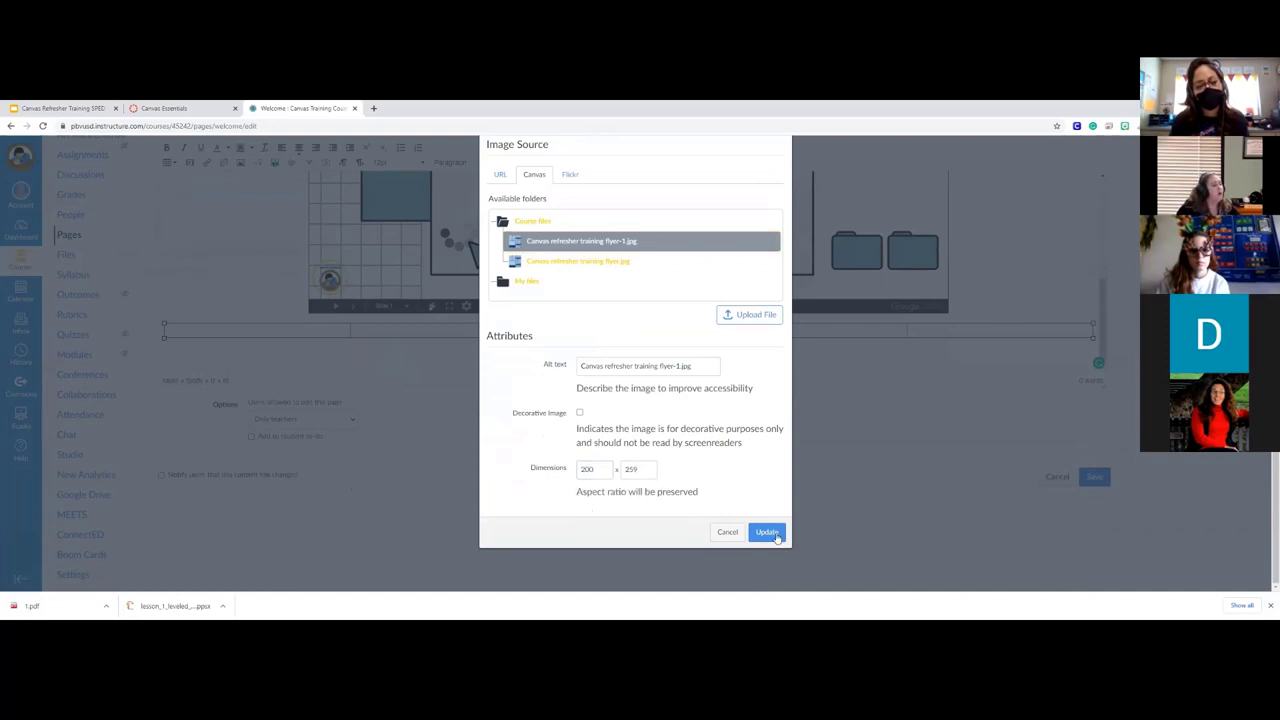
click(766, 532)
scroll(415, 328, down, 1)
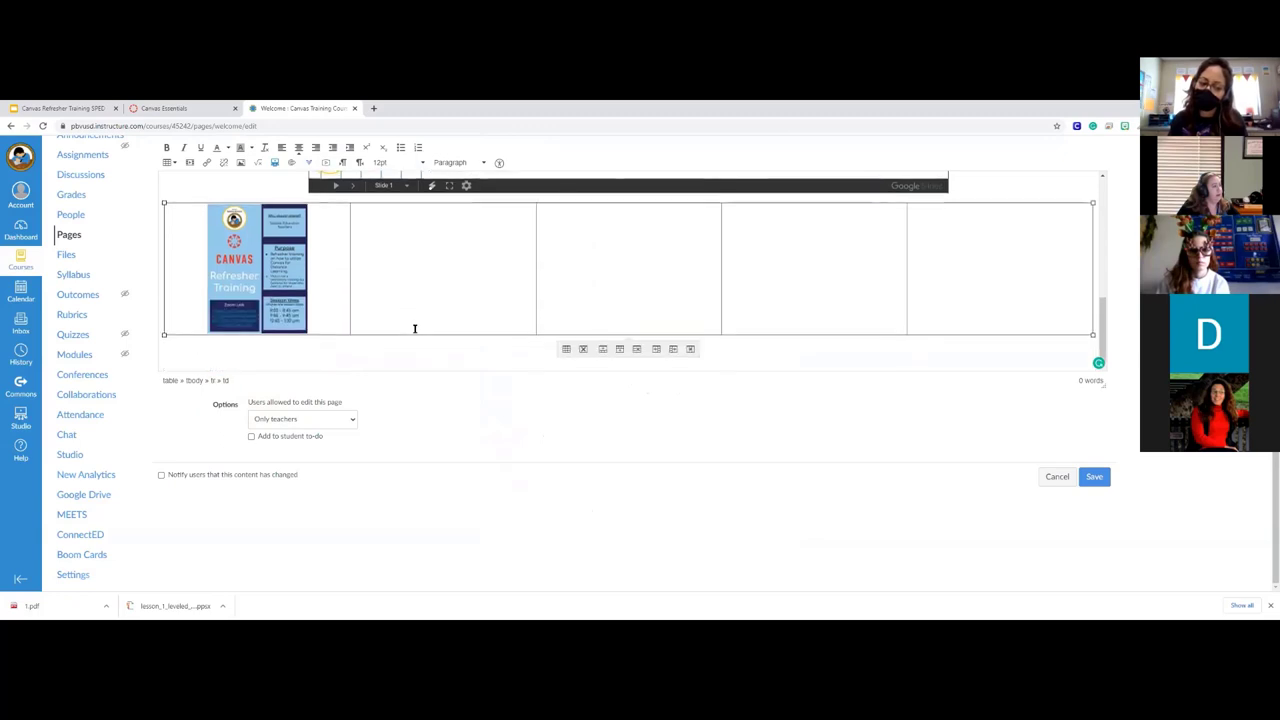
Step: Copy the flyer image from the first table cell into the second cell and center it
click(267, 284)
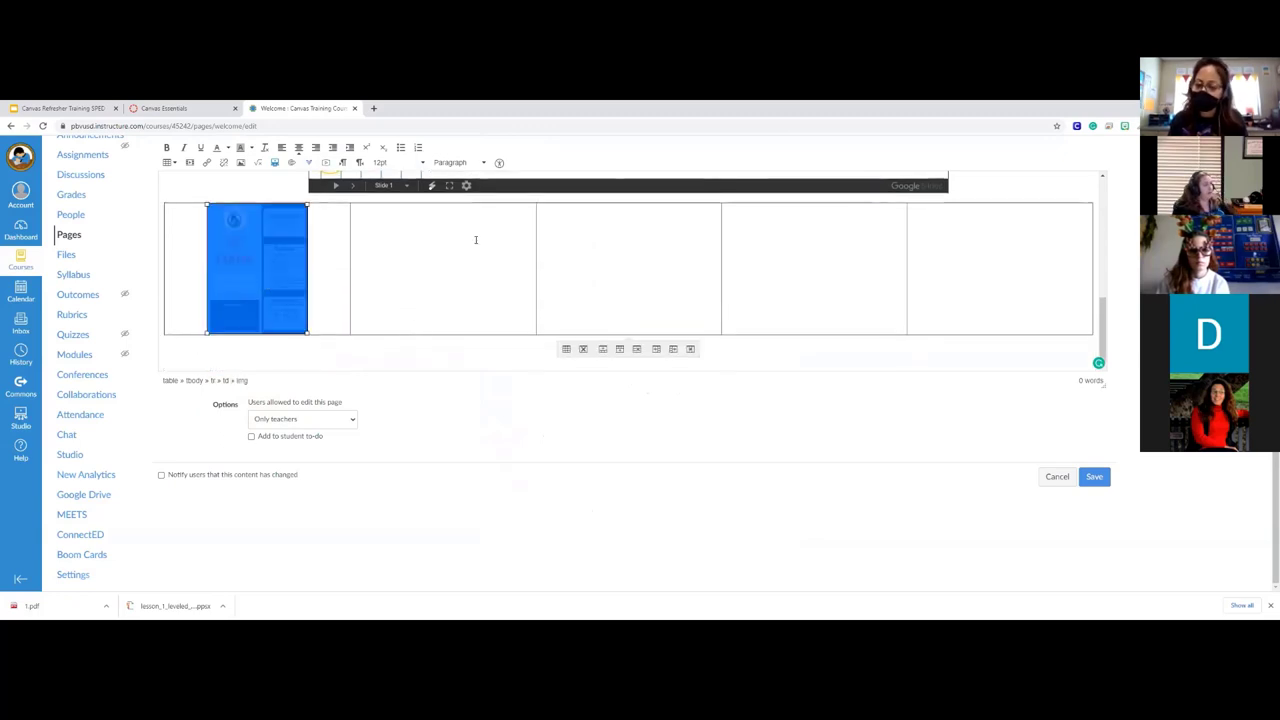
click(476, 240)
key(ctrl+v)
click(430, 310)
scroll(479, 340, up, 2)
click(298, 148)
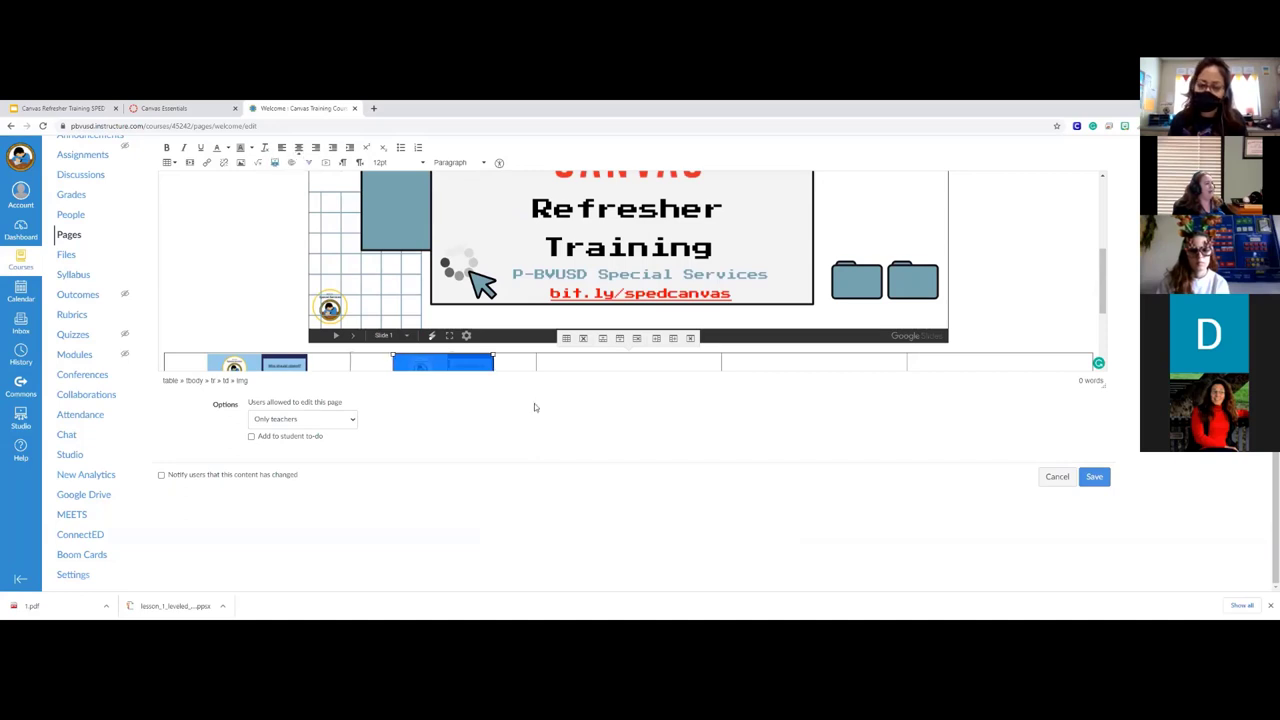
Step: Paste a centered copy of the flyer image into the table's third cell
scroll(612, 337, down, 2)
click(600, 266)
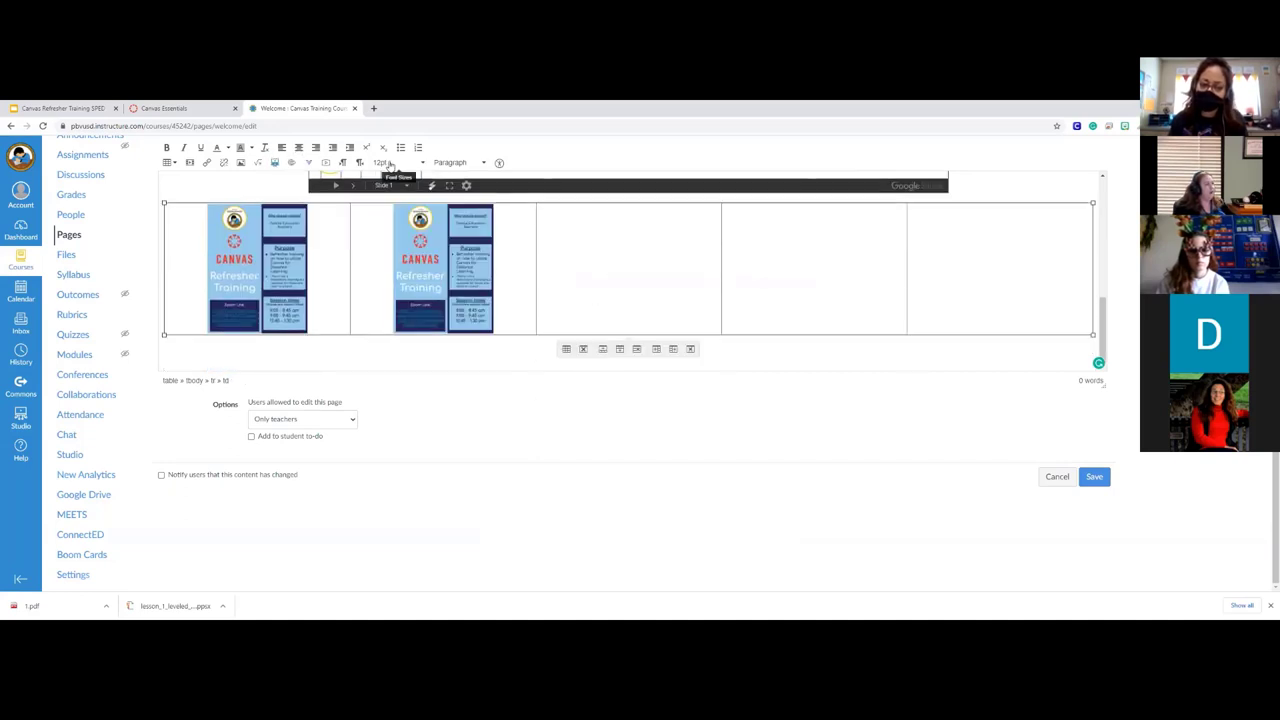
click(297, 148)
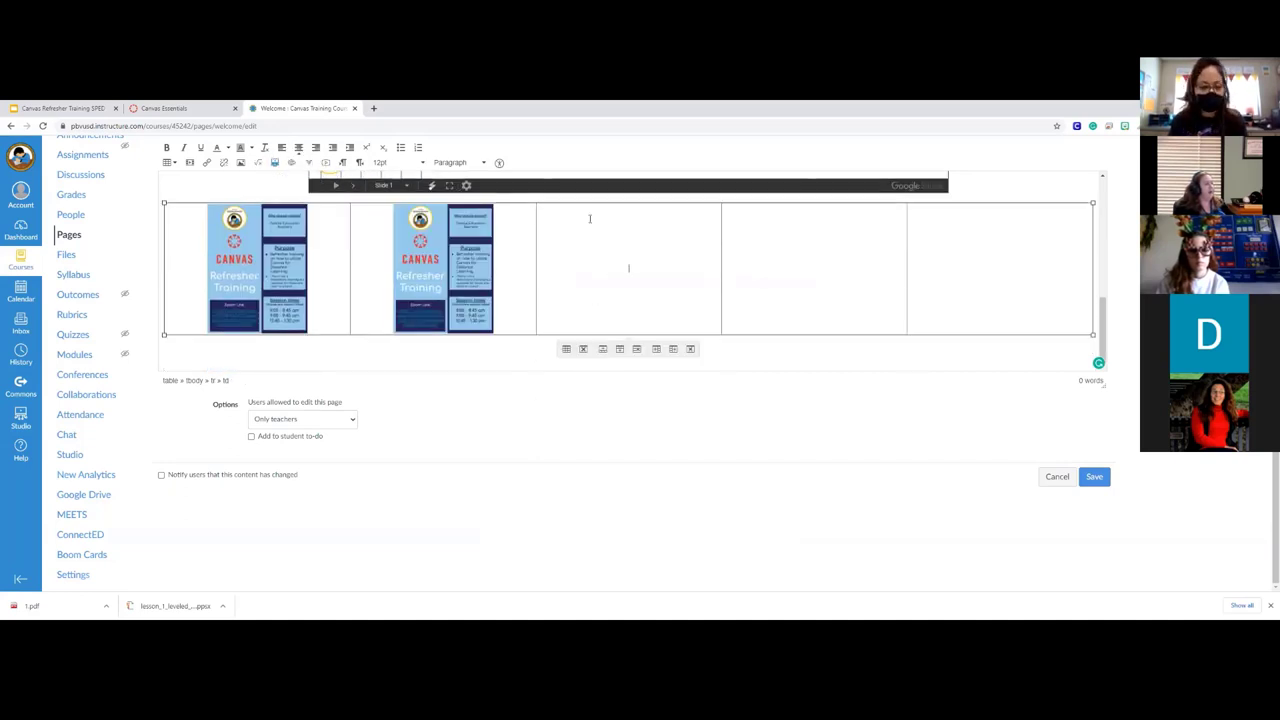
right_click(640, 262)
click(689, 335)
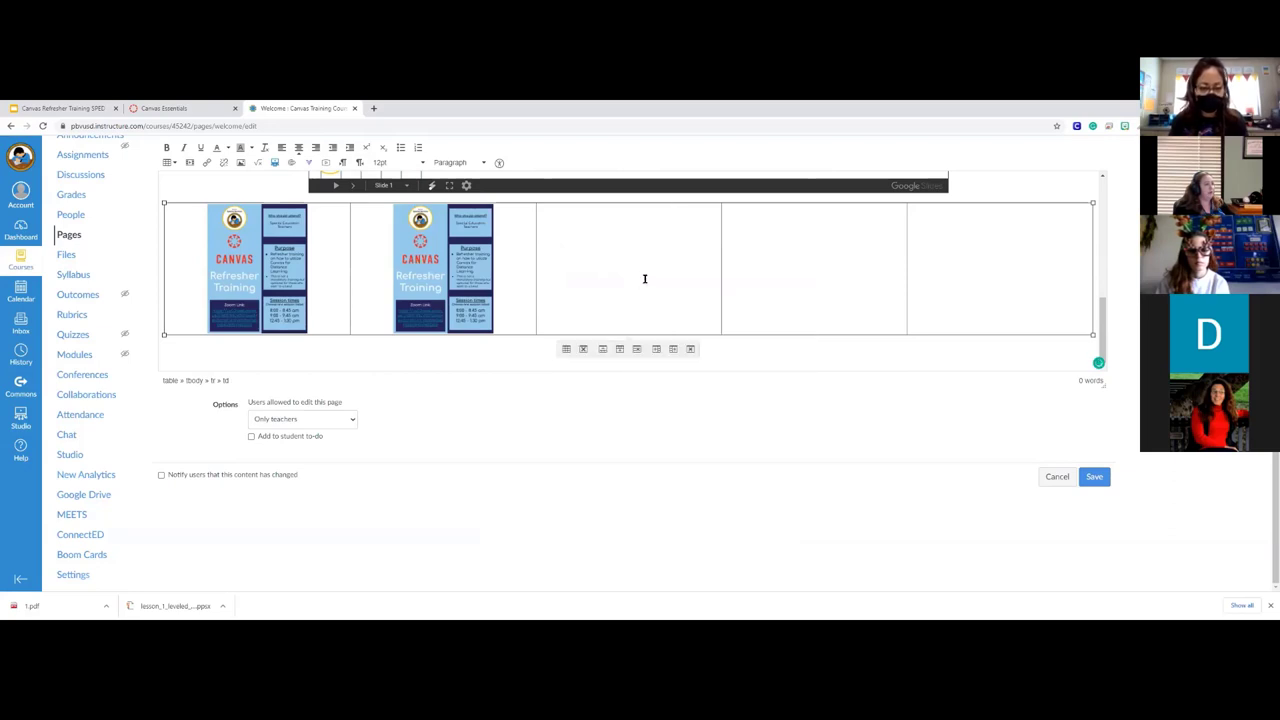
Step: Paste copies of the flyer image into the fourth and fifth table cells
click(766, 266)
right_click(767, 268)
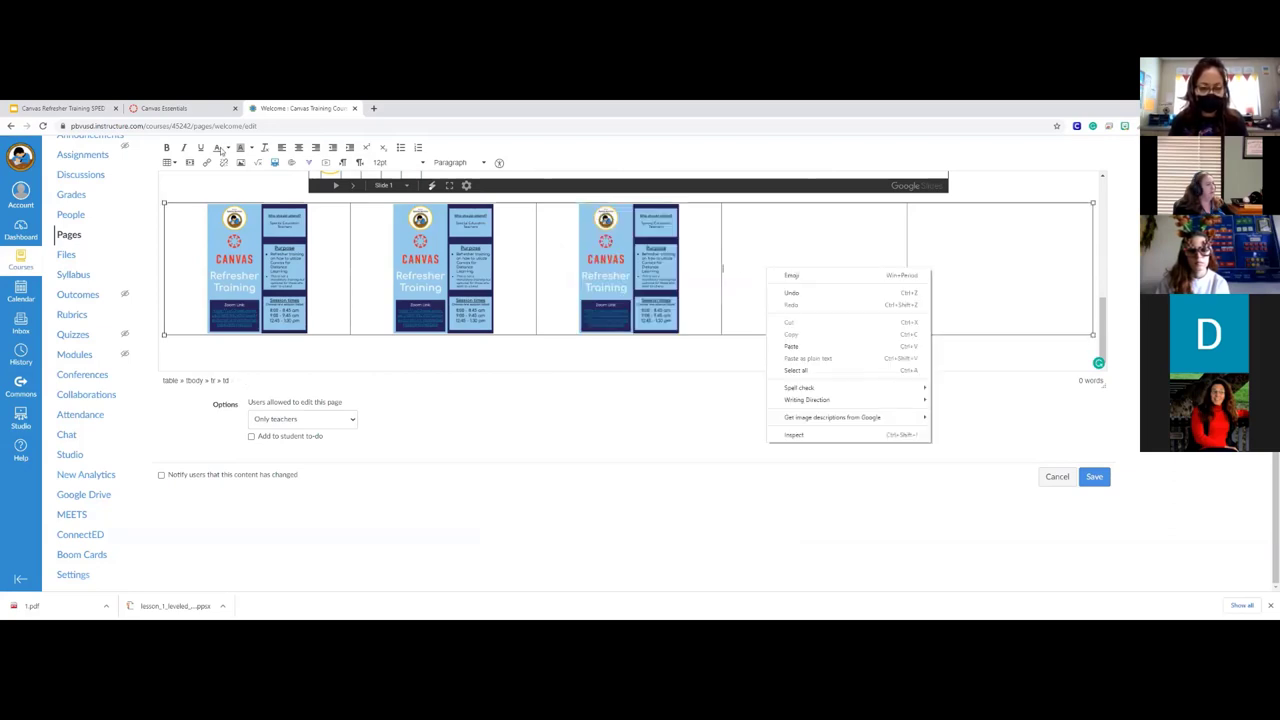
key(Escape)
right_click(813, 263)
click(848, 340)
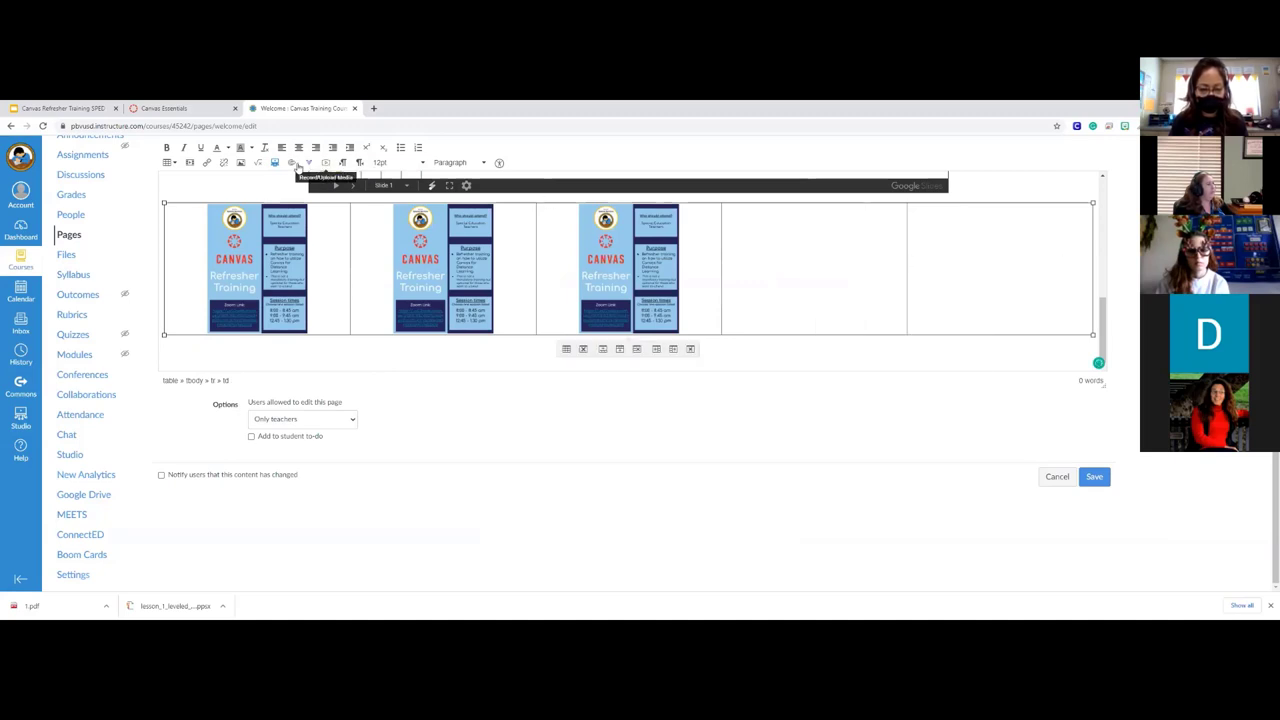
click(994, 278)
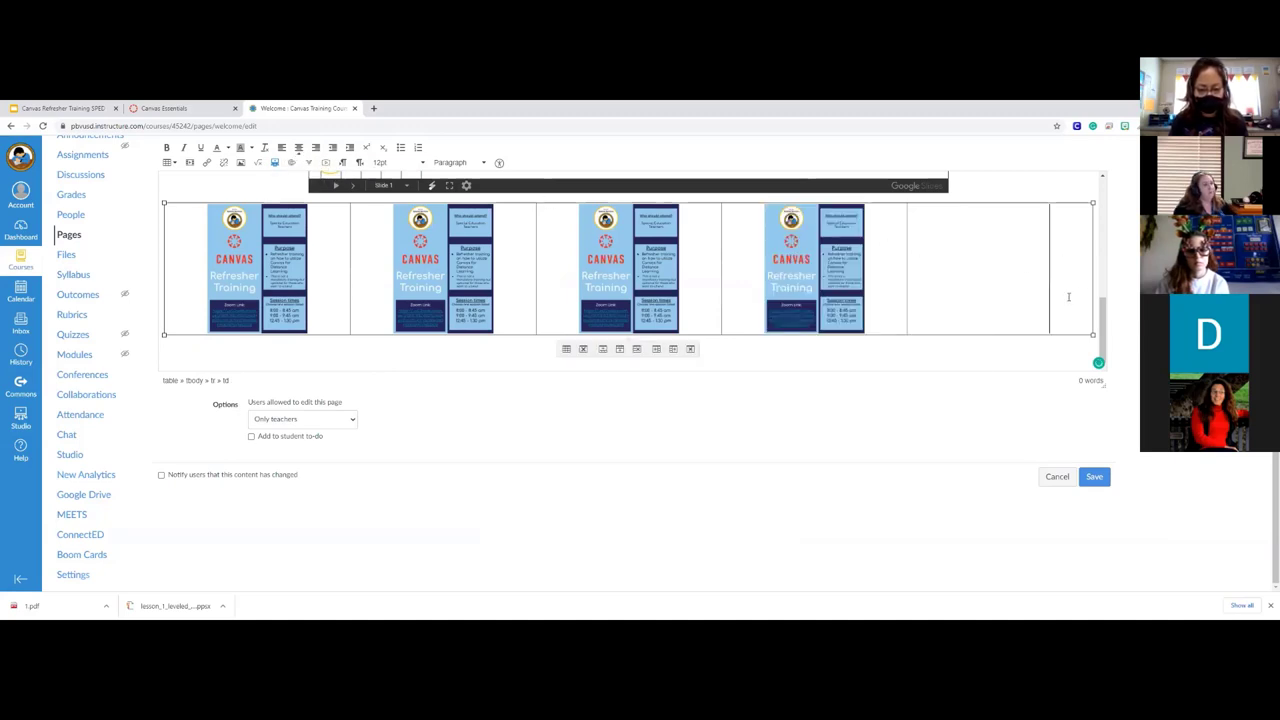
key(ctrl+v)
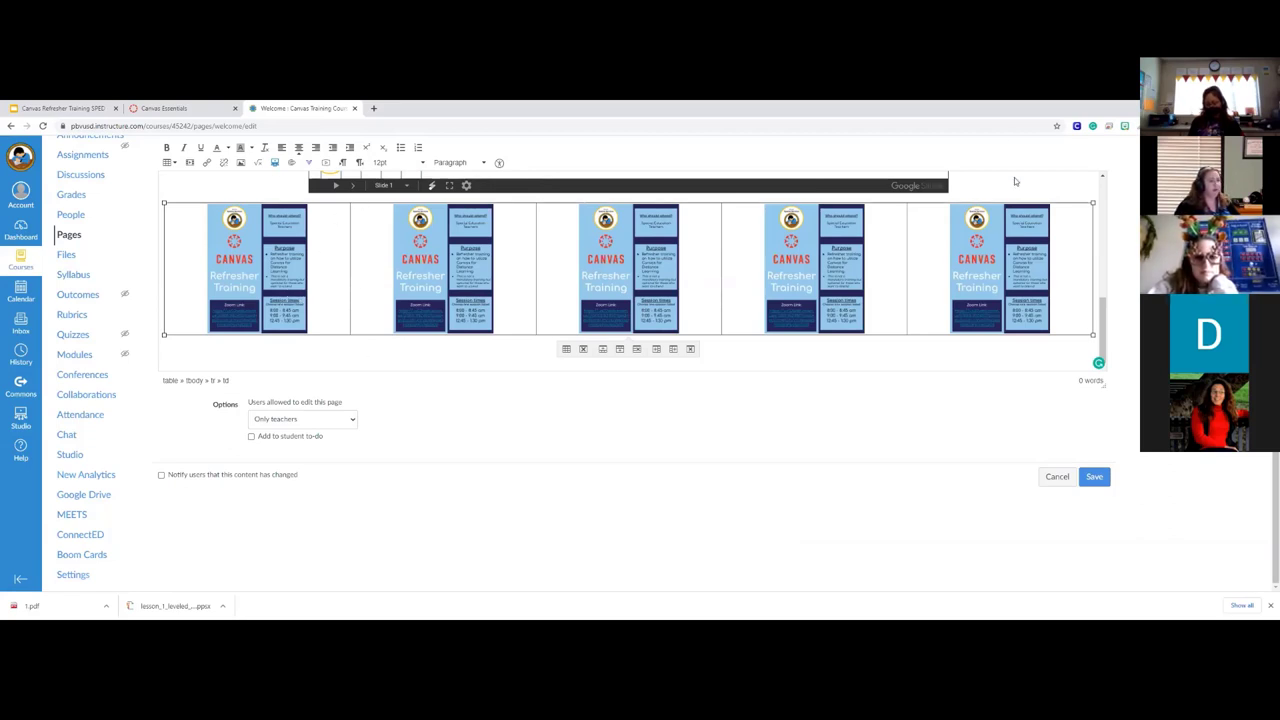
Step: Save the "Welcome to School!" page, check the published layout, and reopen the page for editing
click(1100, 479)
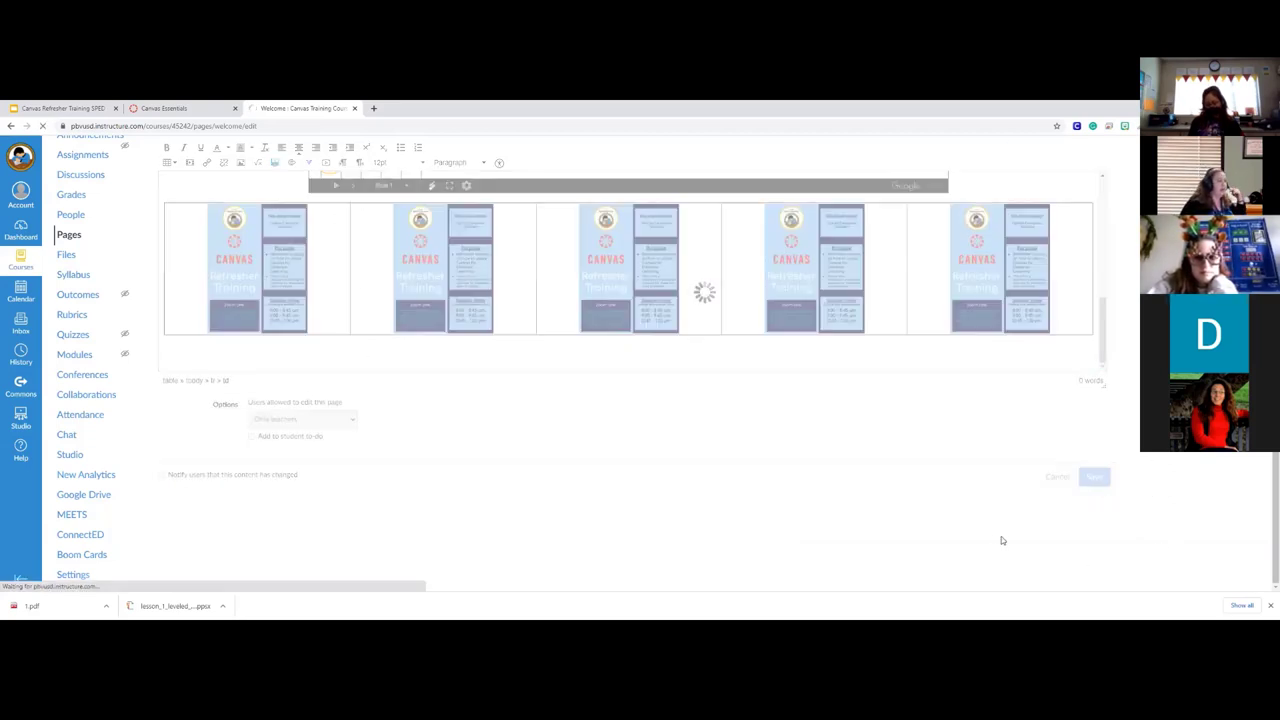
scroll(634, 460, down, 4)
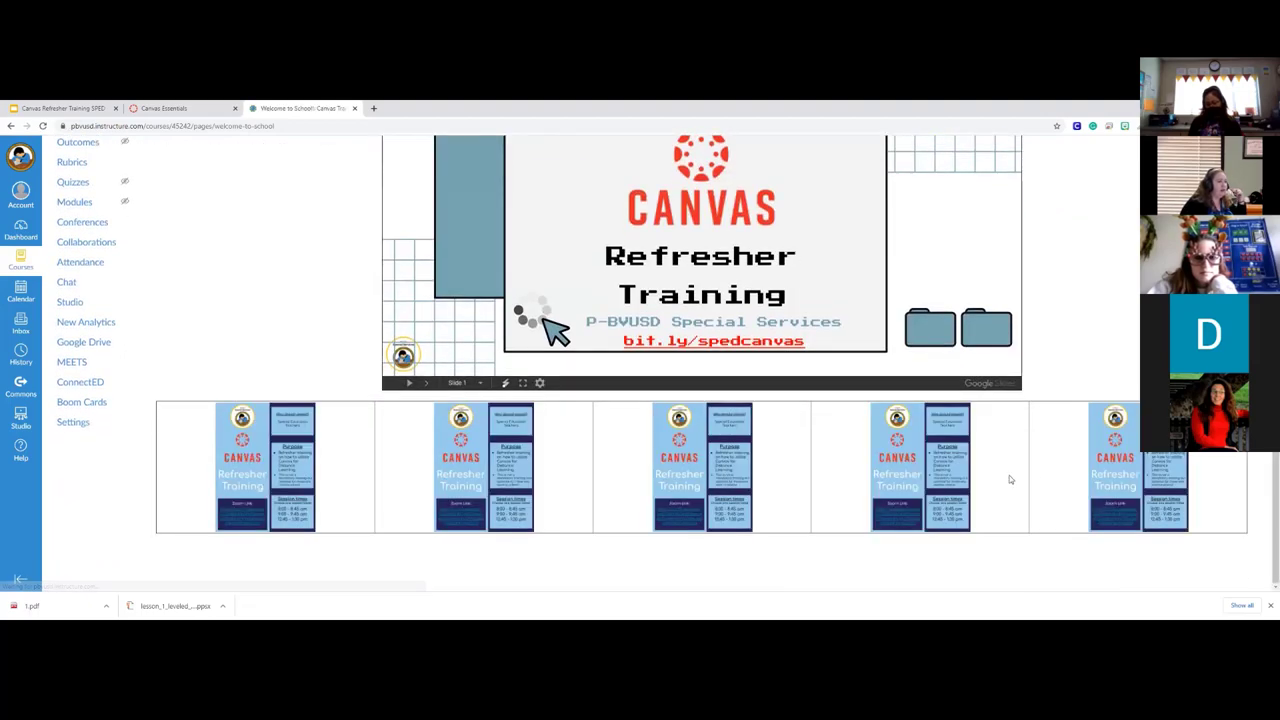
scroll(1048, 464, up, 3)
click(1125, 193)
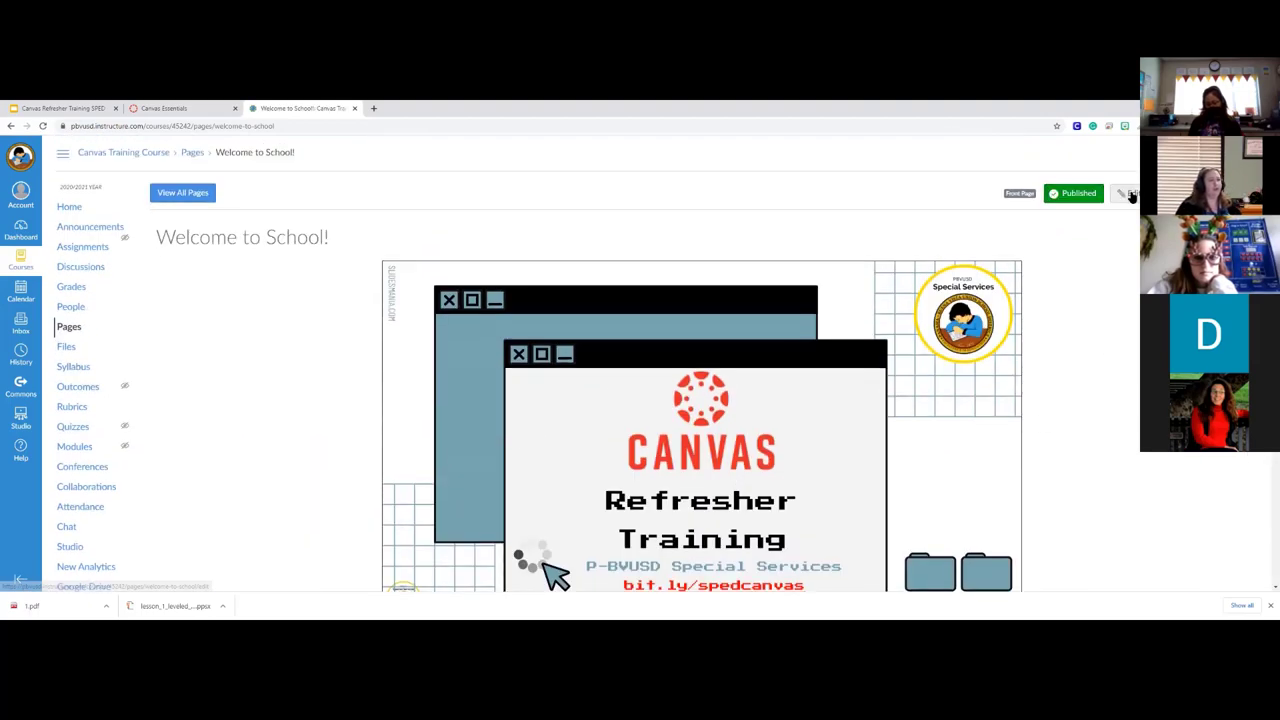
Step: Set the border of the five-column flyer table to 0 in its table properties
scroll(638, 312, down, 1)
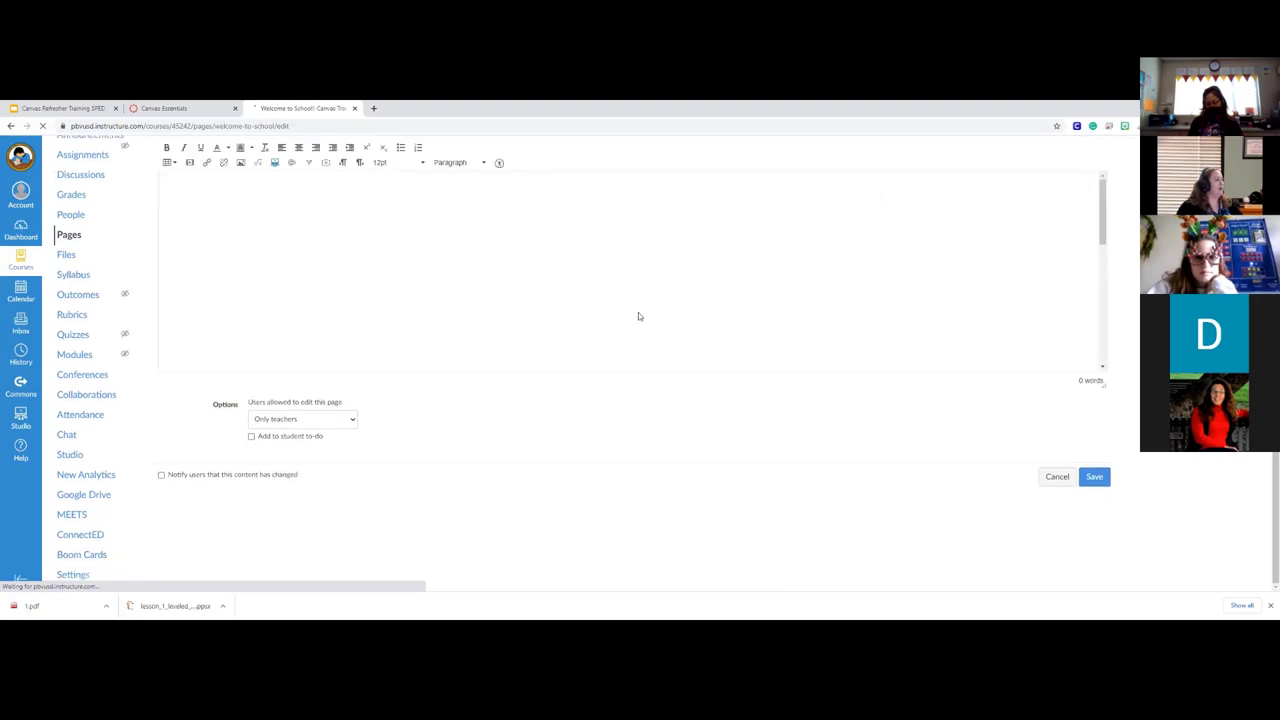
scroll(638, 312, down, 3)
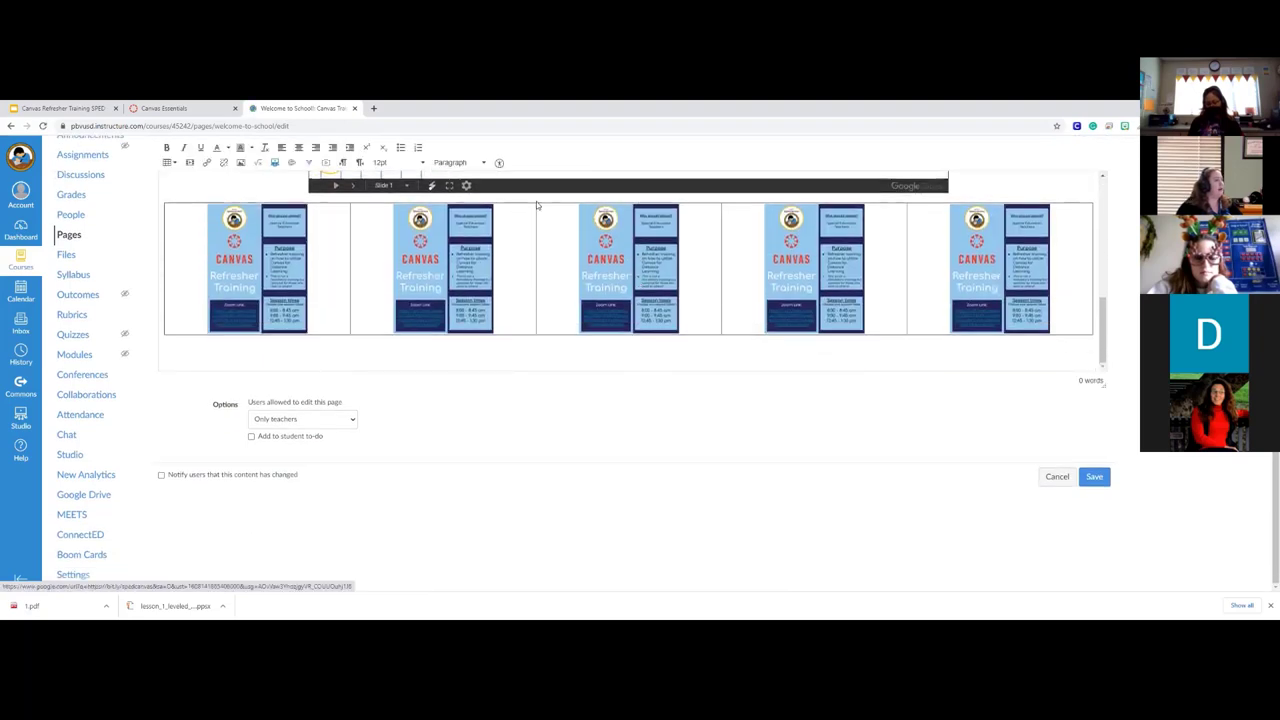
click(165, 205)
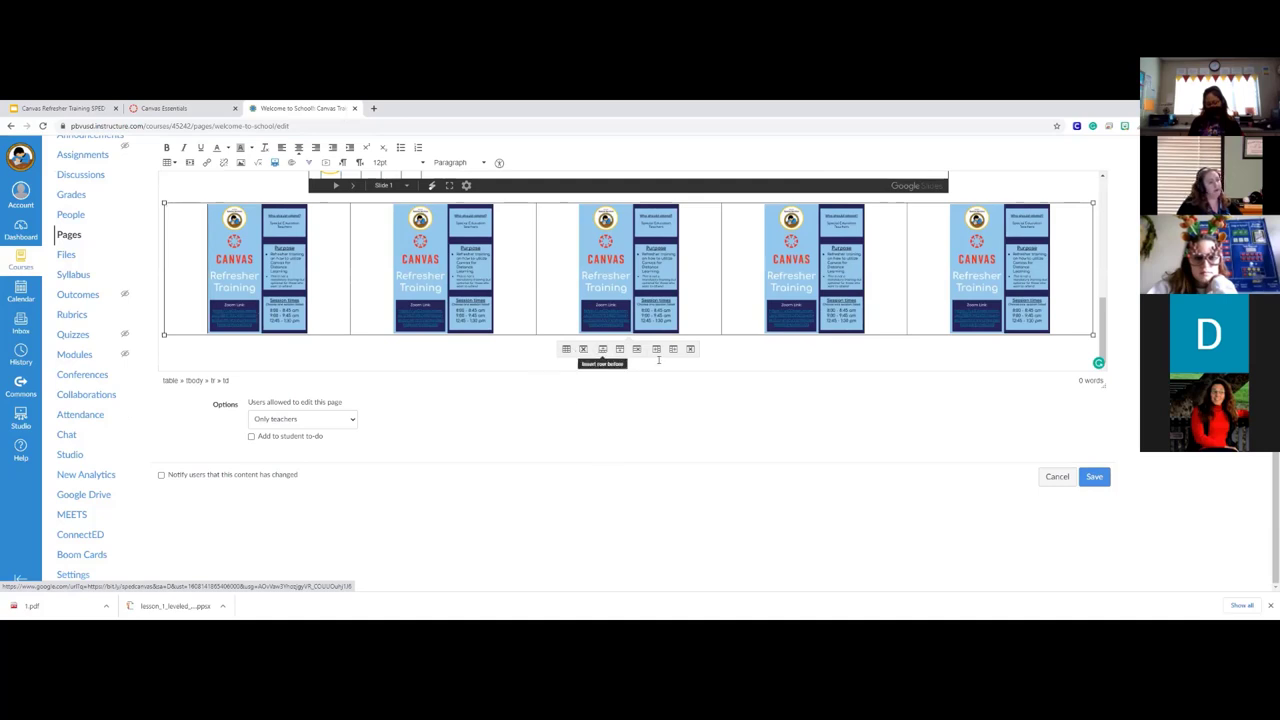
click(566, 350)
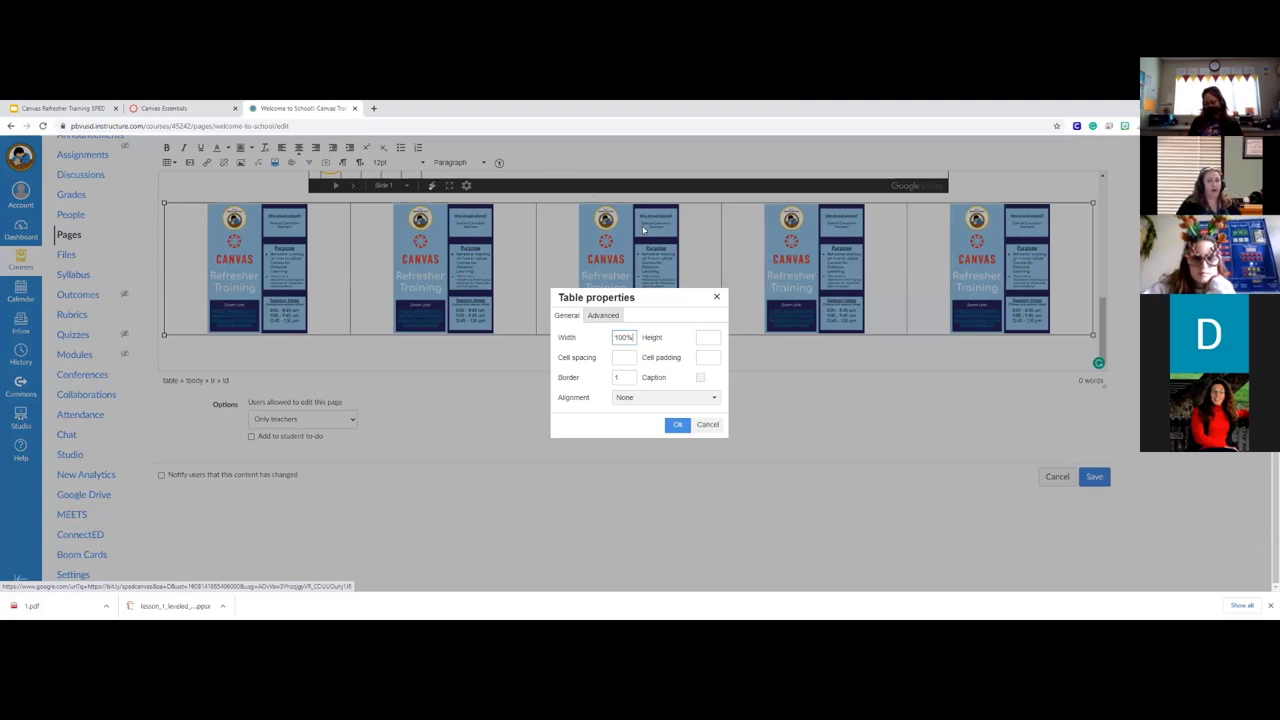
double_click(624, 377)
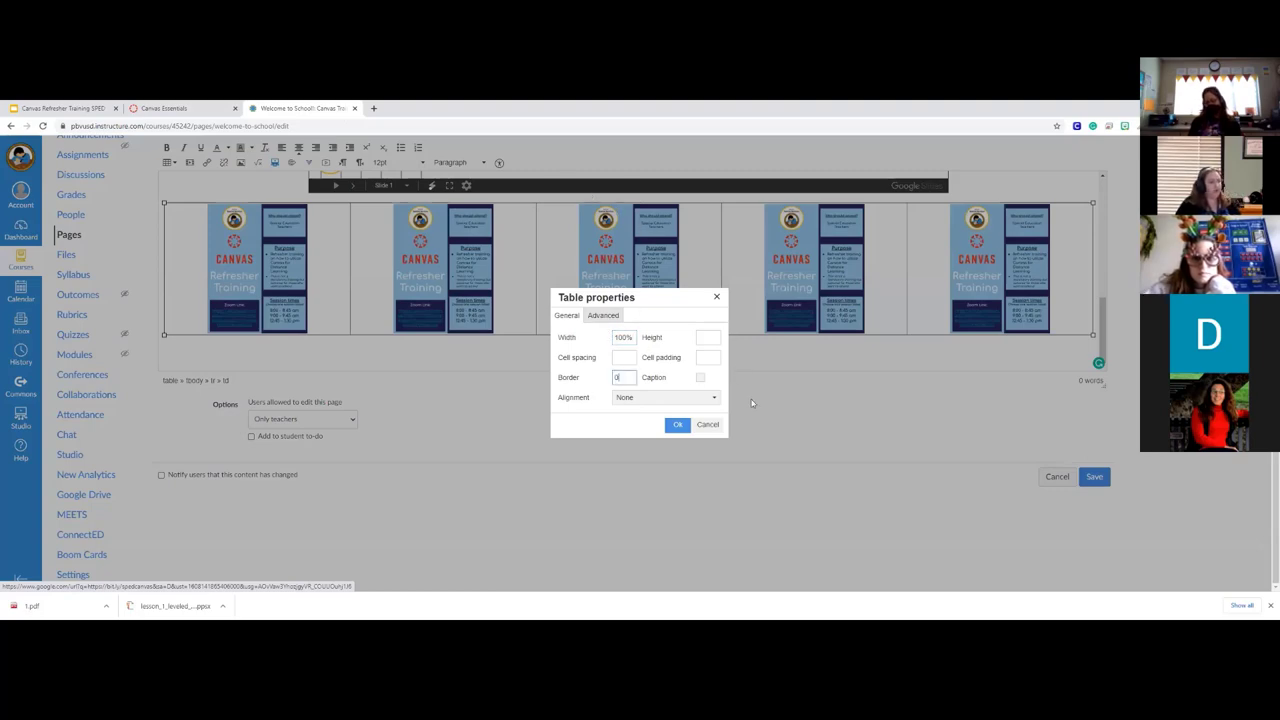
click(678, 424)
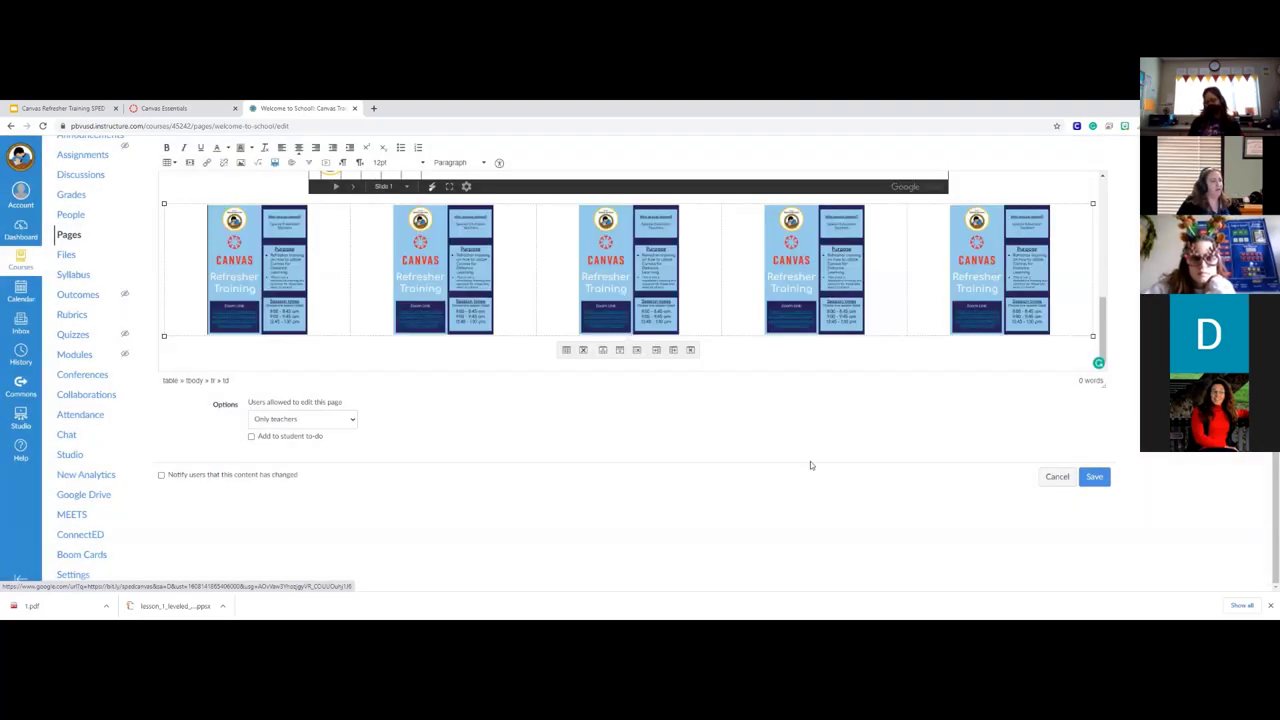
Step: Save the "Welcome to School!" page and check the slideshow and flyer table in the published layout
scroll(900, 465, up, 2)
scroll(940, 475, down, 1)
scroll(972, 483, down, 1)
click(1094, 476)
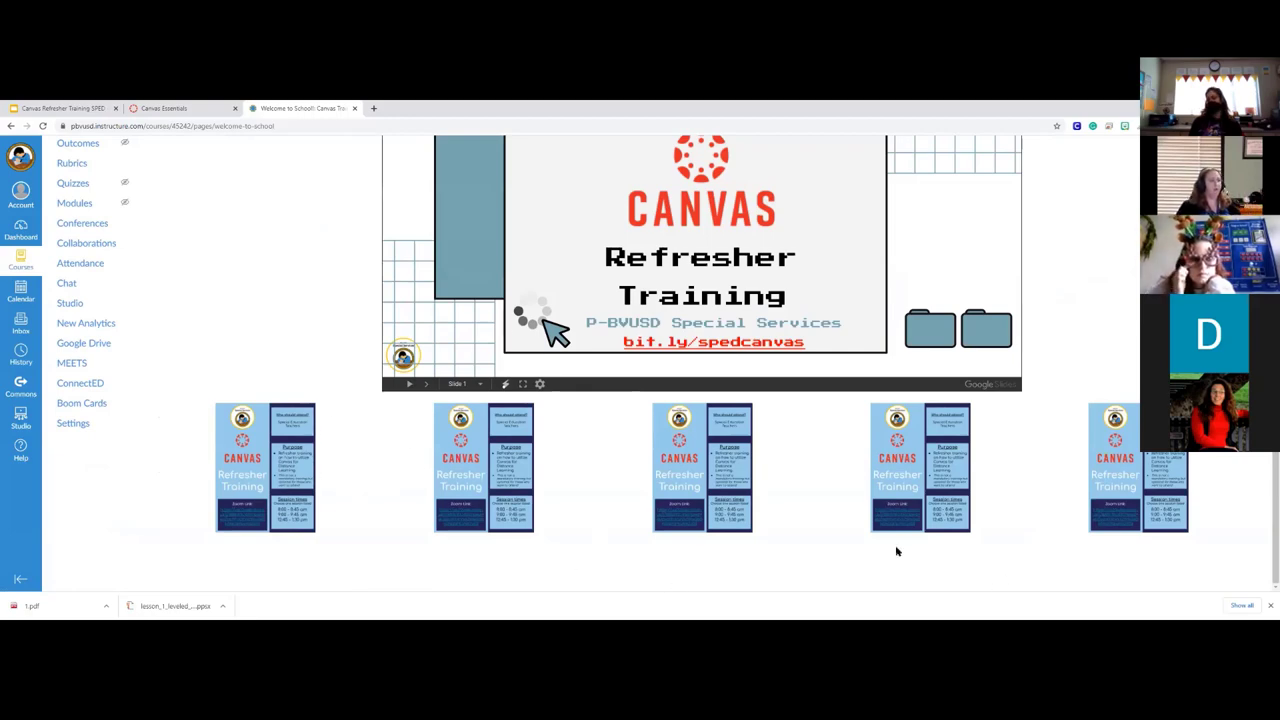
scroll(546, 456, up, 3)
scroll(600, 400, down, 3)
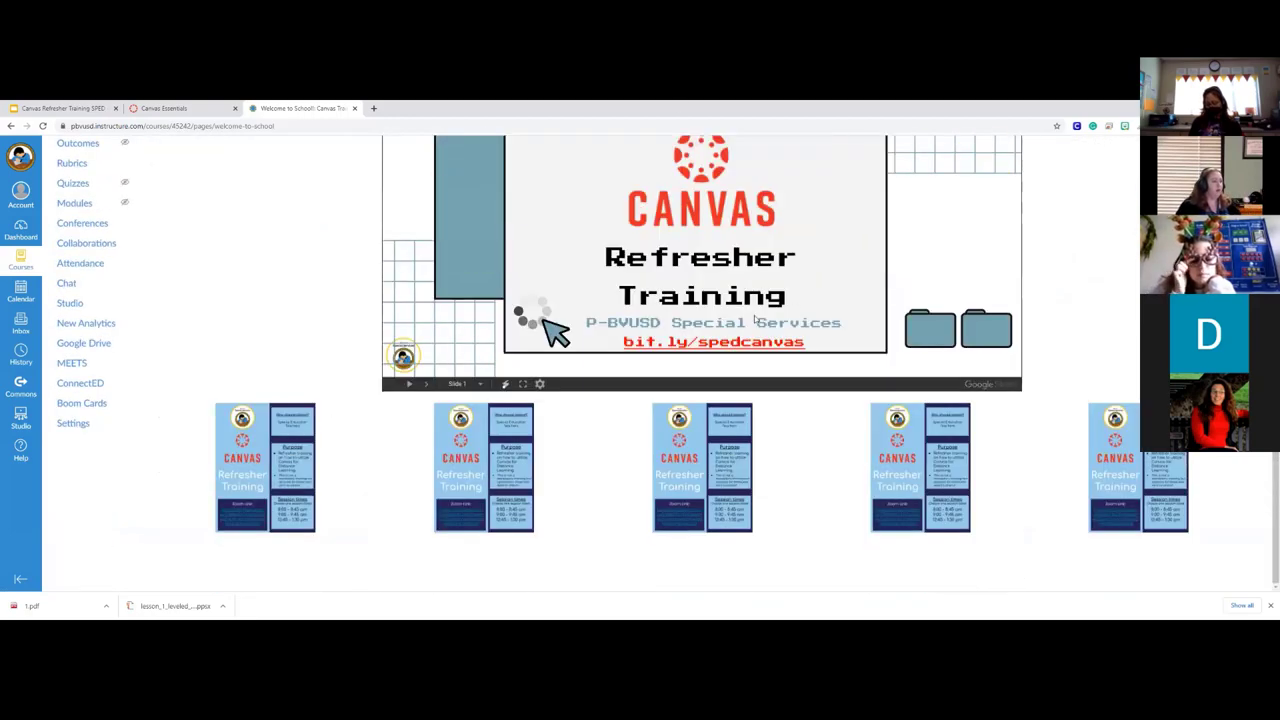
scroll(1113, 175, up, 3)
Step: Reopen the "Welcome to School!" page for editing and place the cursor on the line below the flyer table
click(1116, 195)
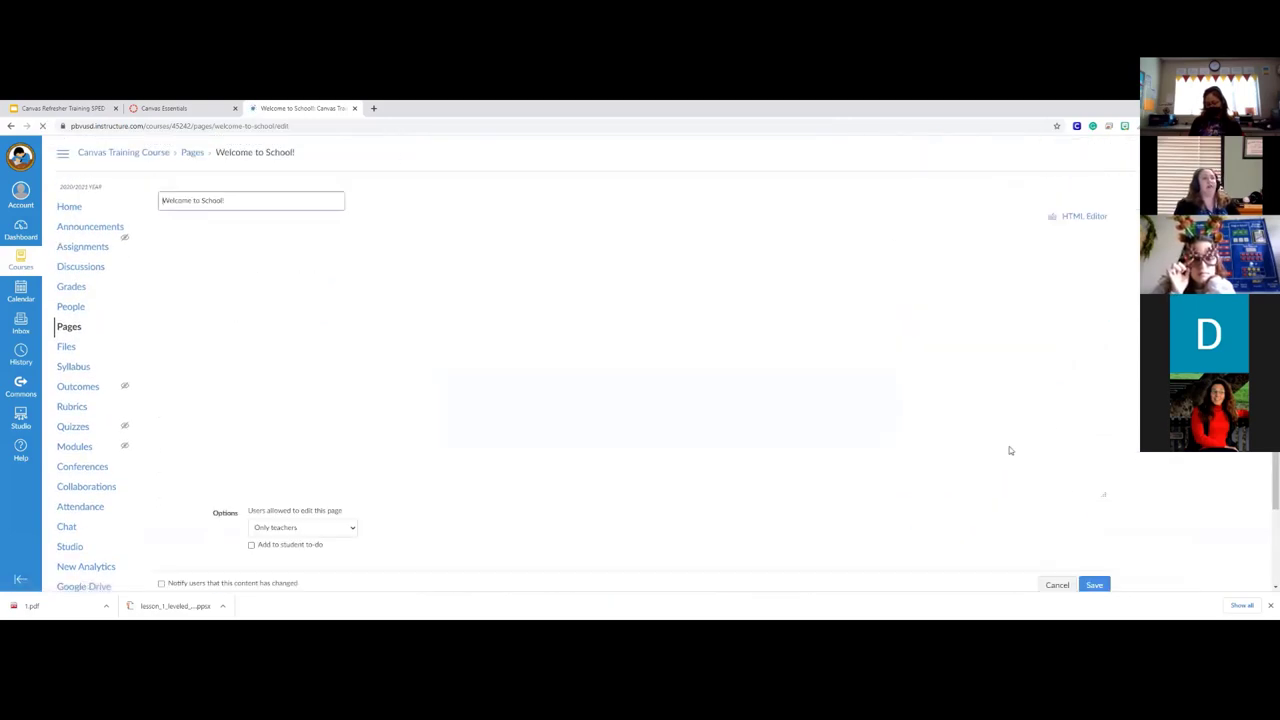
scroll(1020, 421, down, 1)
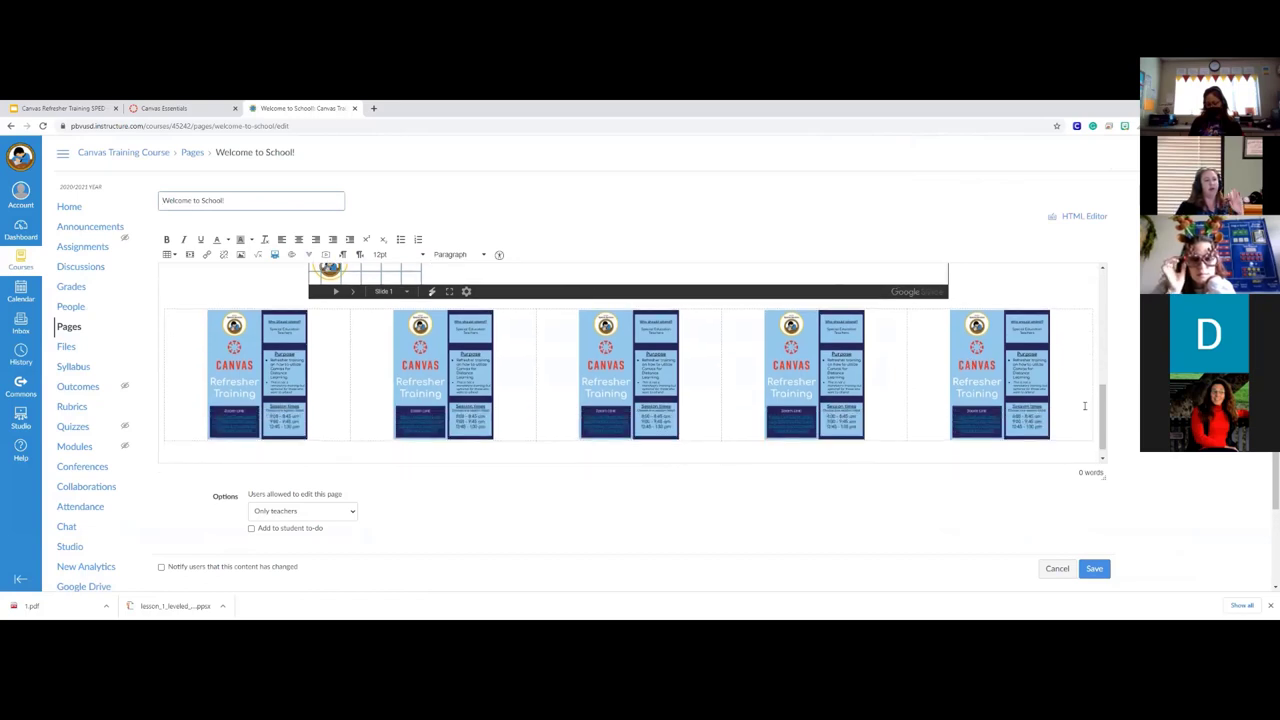
click(1096, 428)
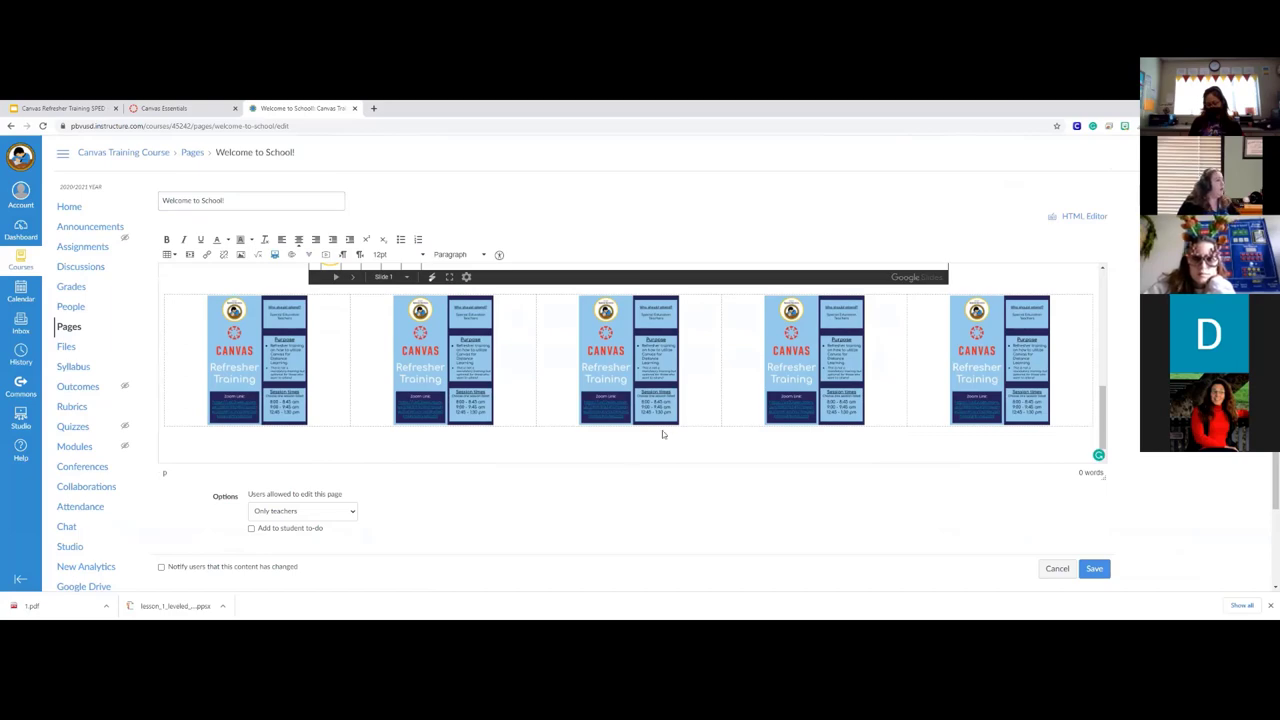
scroll(662, 434, down, 1)
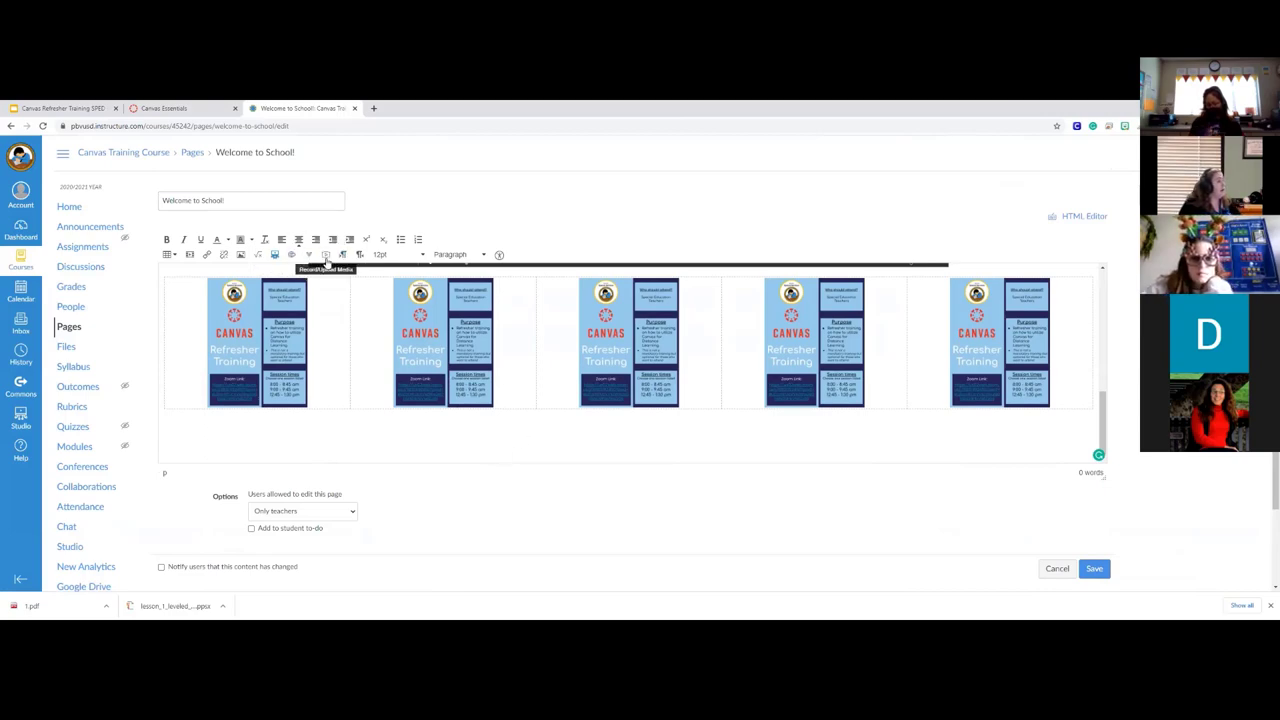
Step: Examine the webcam recording and file upload options for page media, and close the dialog without adding anything
click(328, 256)
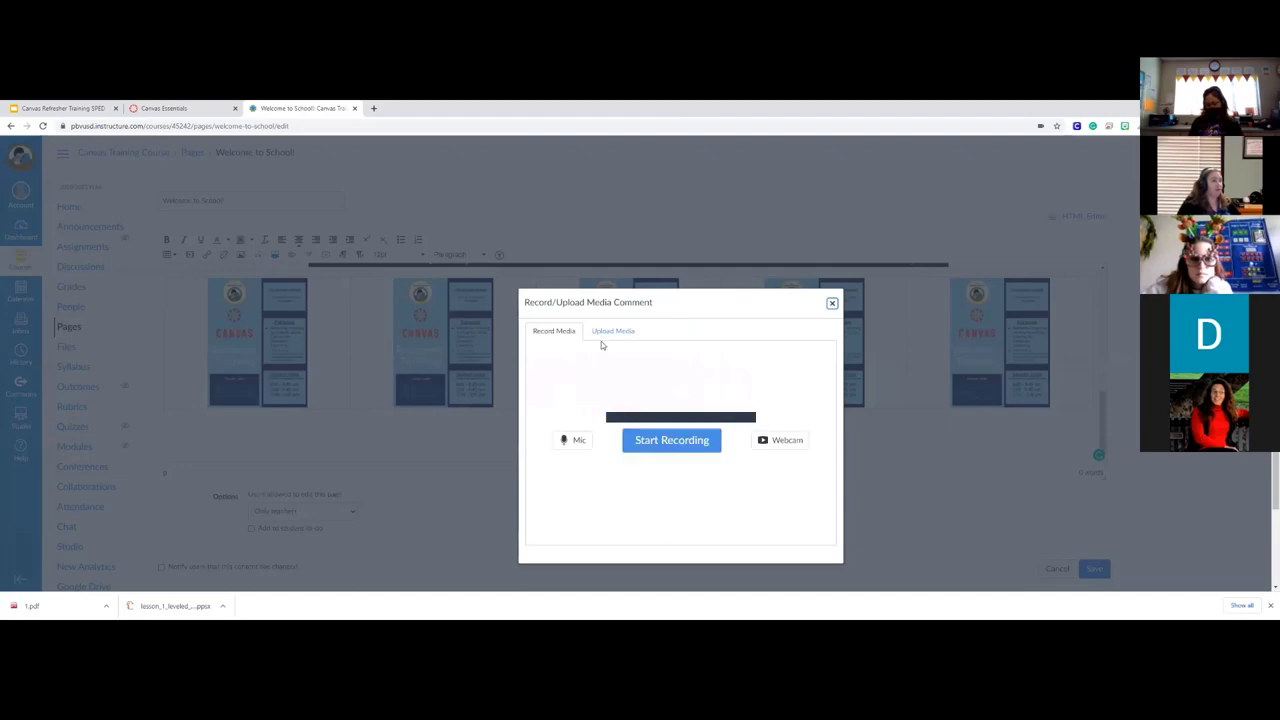
click(772, 440)
click(763, 478)
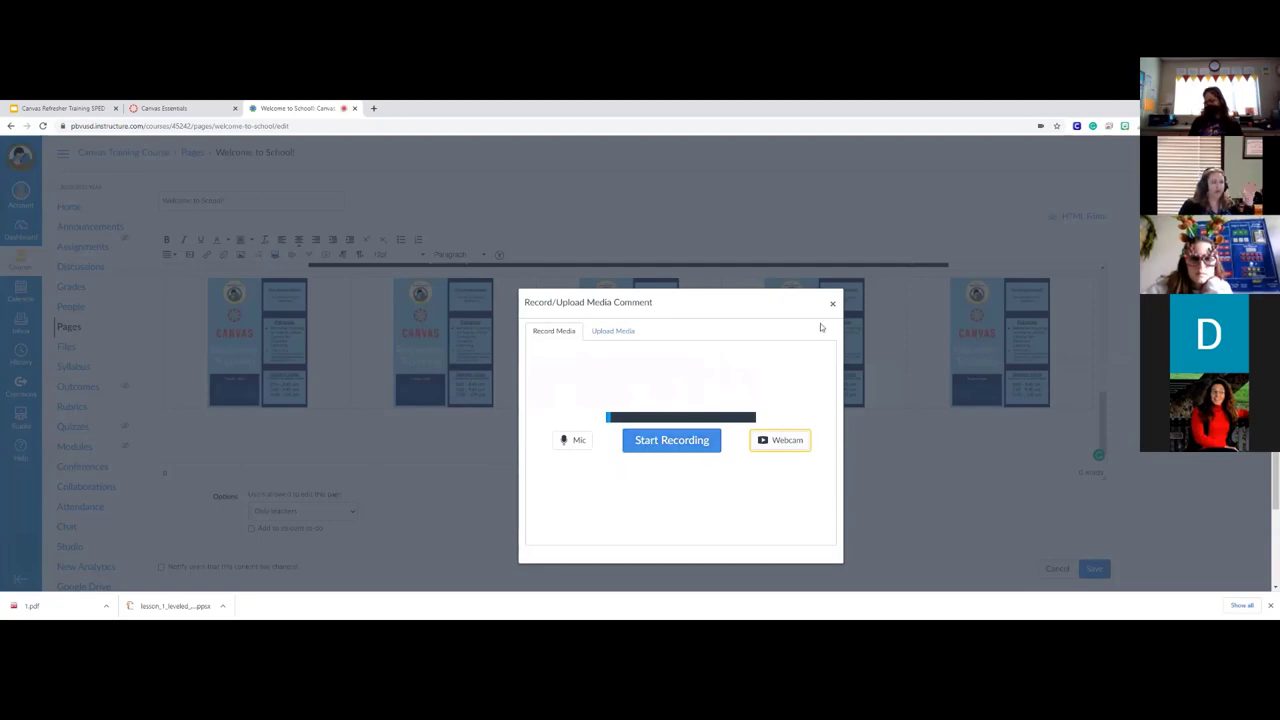
click(612, 331)
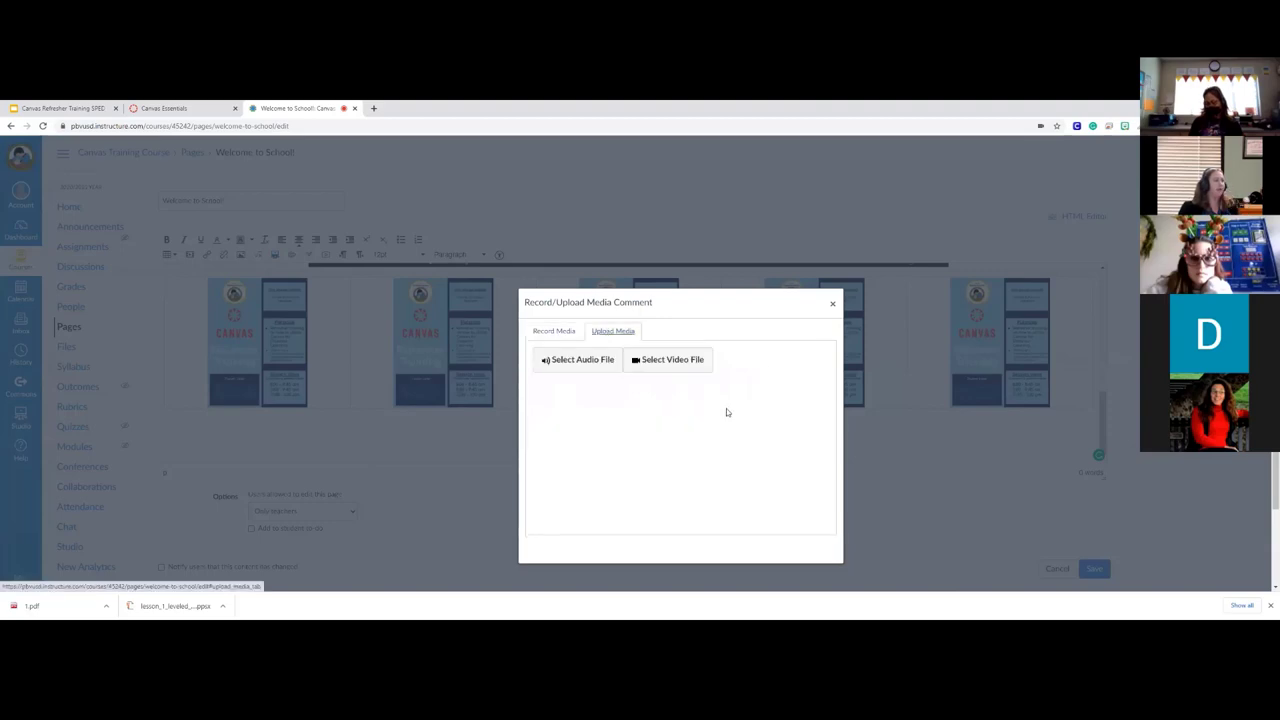
click(832, 303)
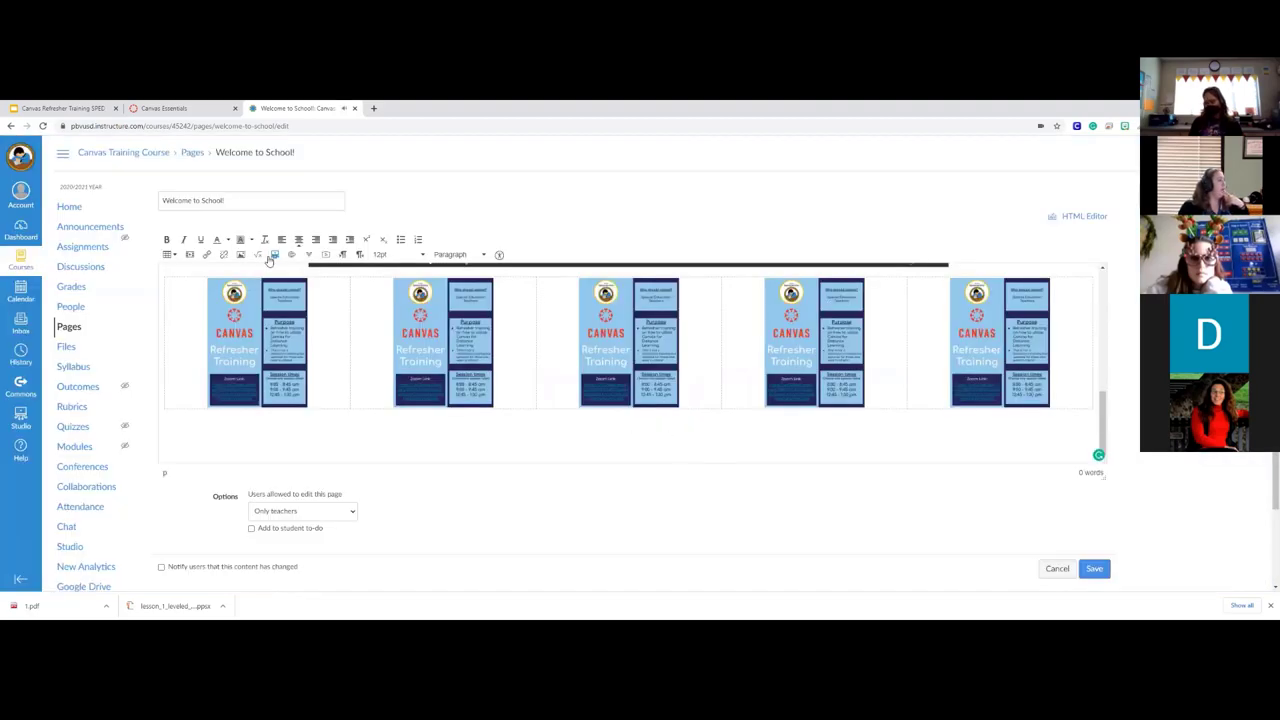
Step: Go to YouTube in a new browser tab and open the video "7 Memory Tricks to Learn Anything Faster!"
click(372, 111)
text(youtube)
key(Return)
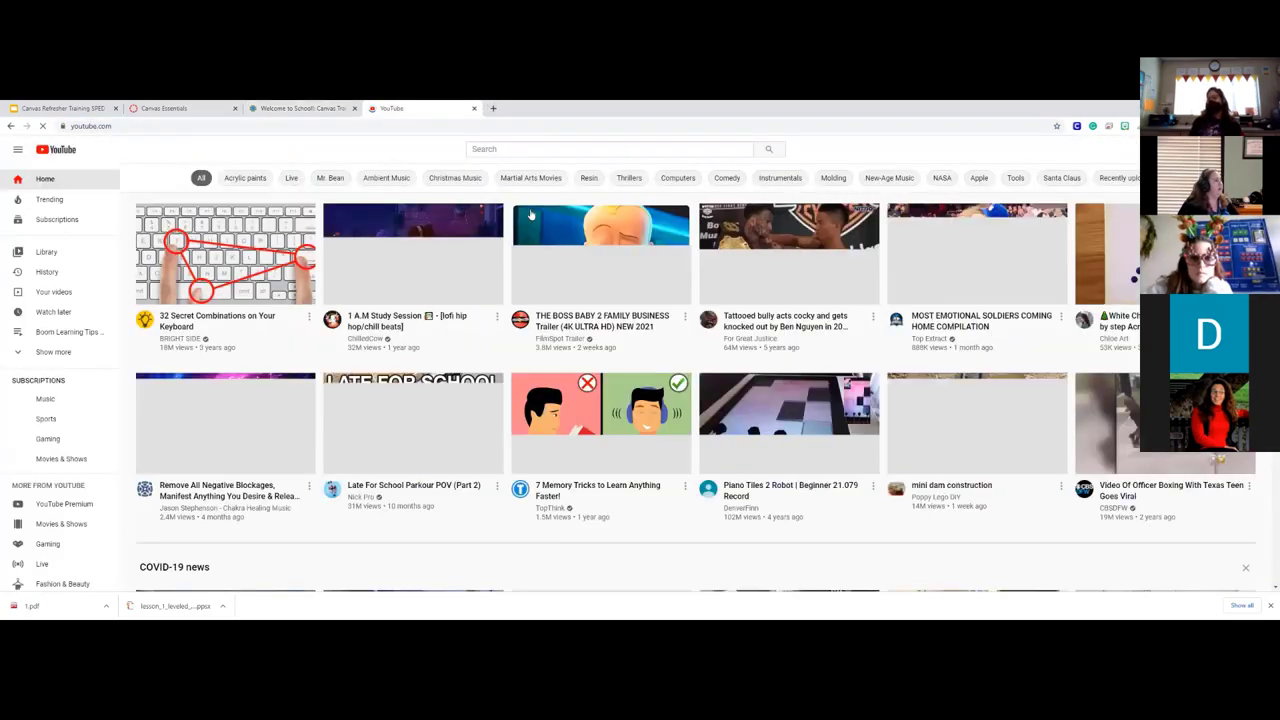
click(597, 437)
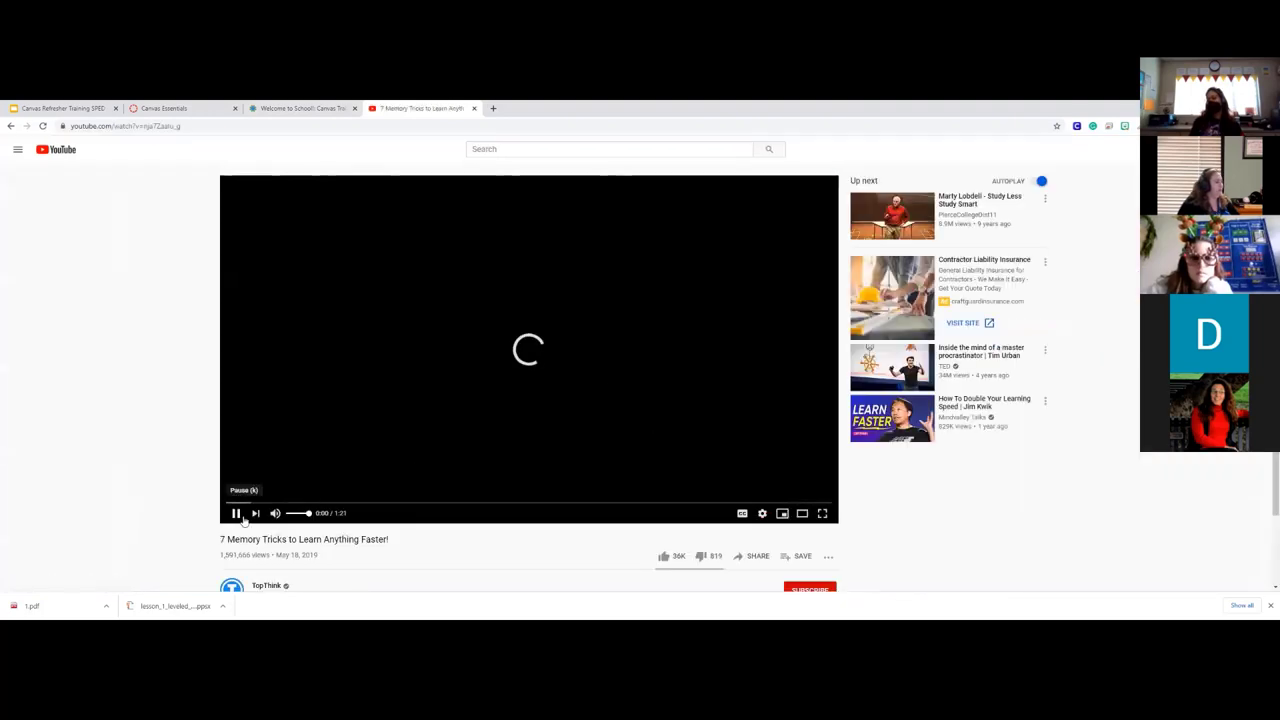
Step: Copy the full embed code of the "7 Memory Tricks to Learn Anything Faster!" video from its sharing options
scroll(784, 526, down, 2)
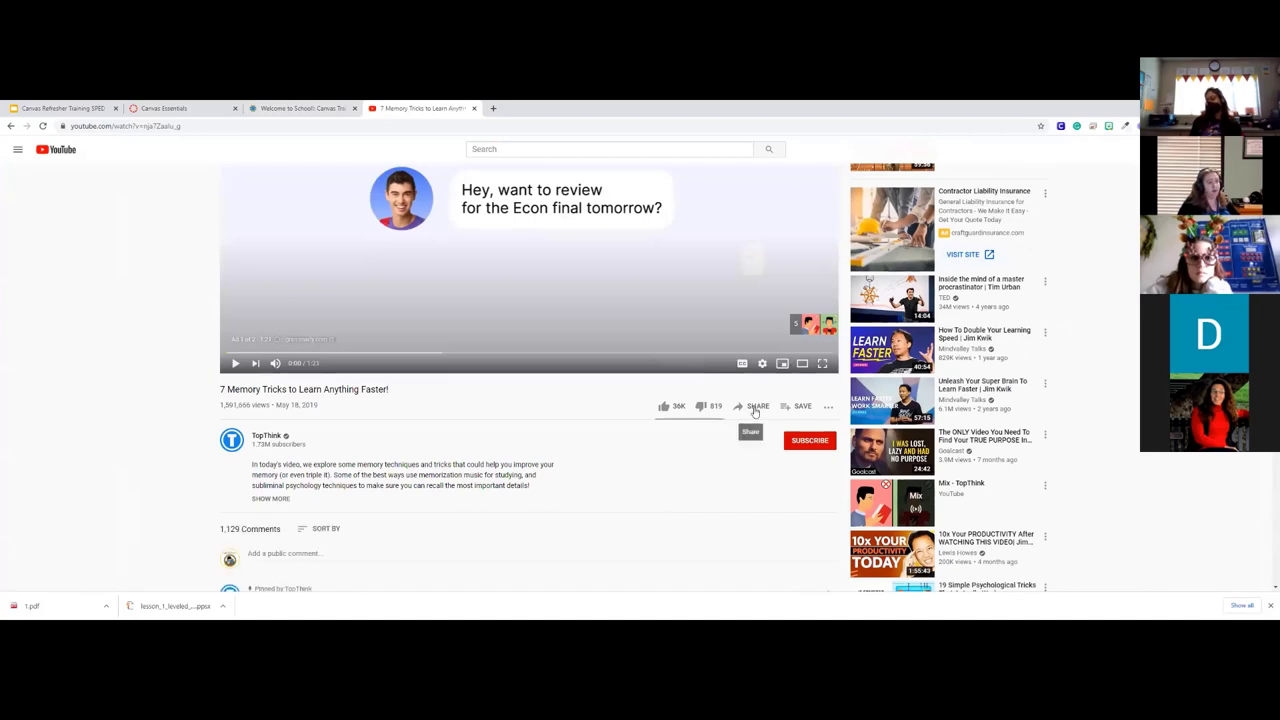
click(755, 408)
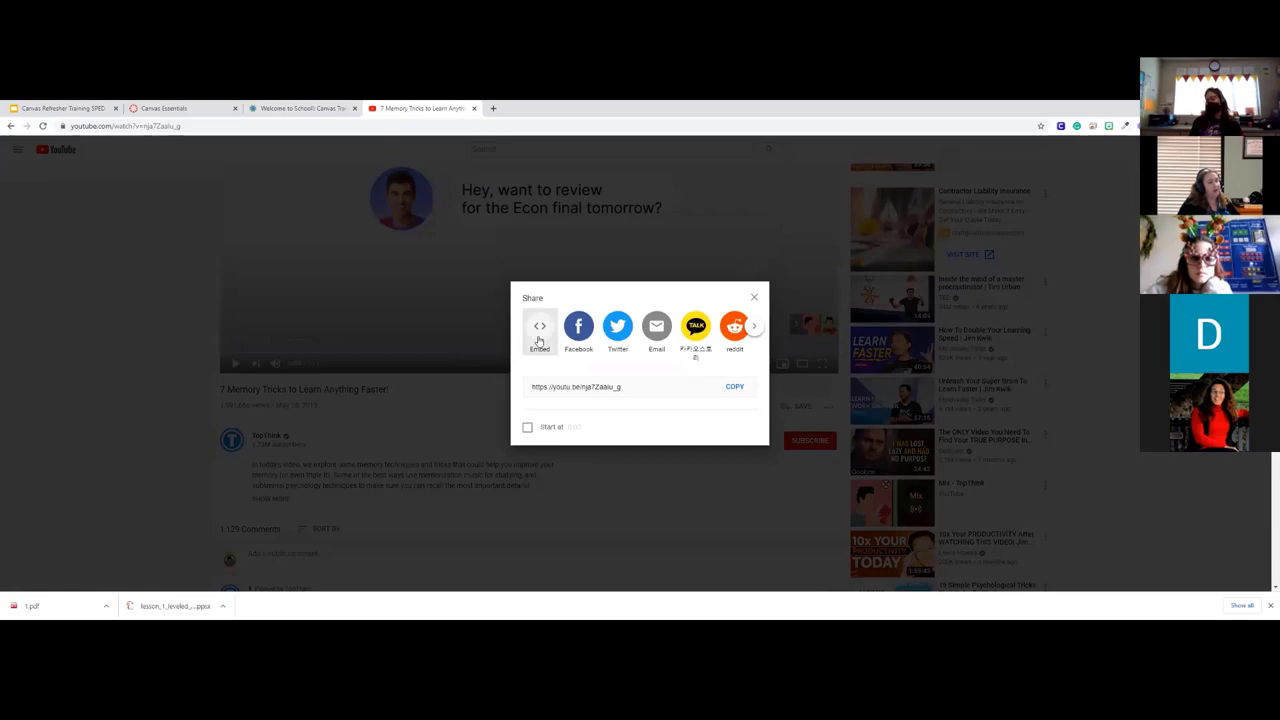
click(539, 330)
click(941, 258)
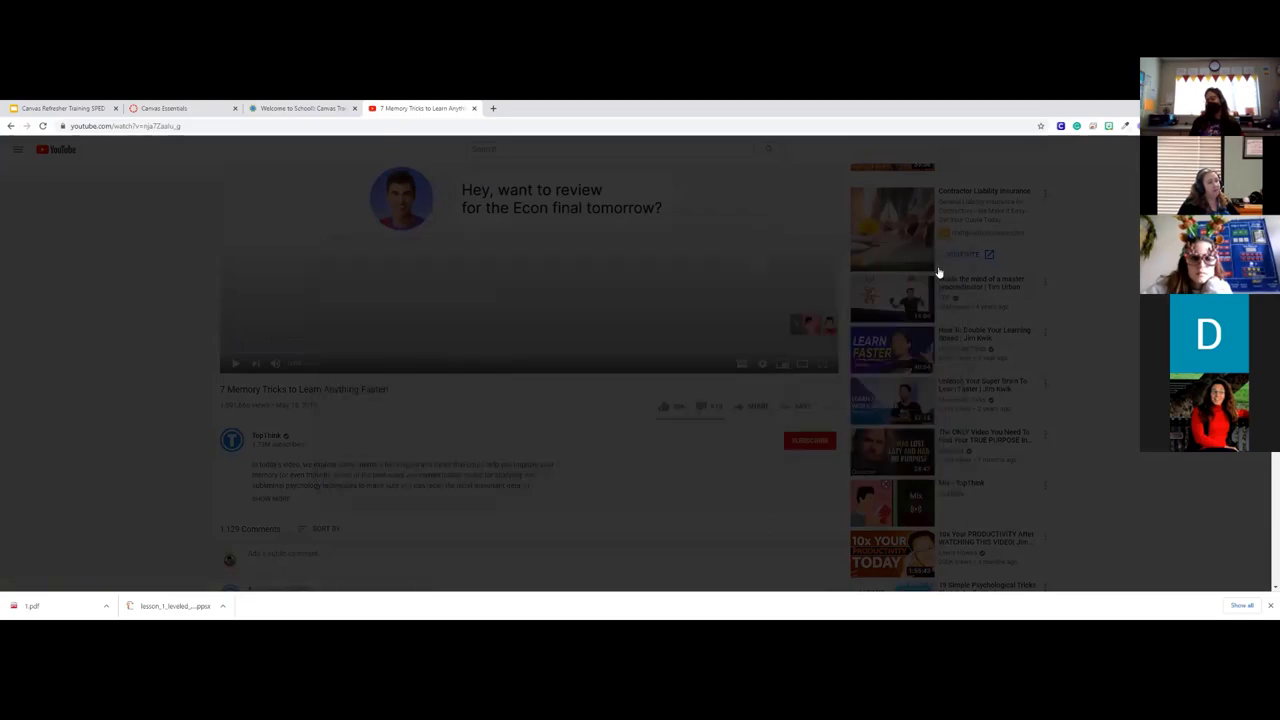
click(759, 408)
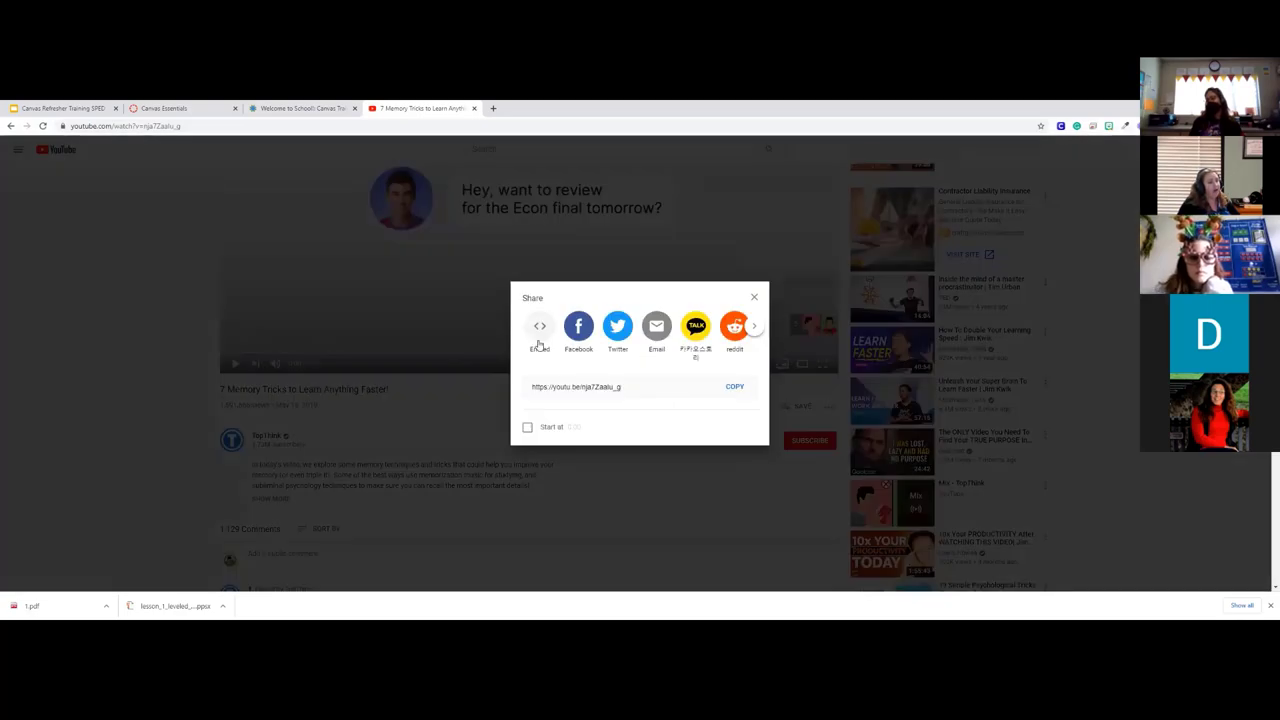
click(539, 330)
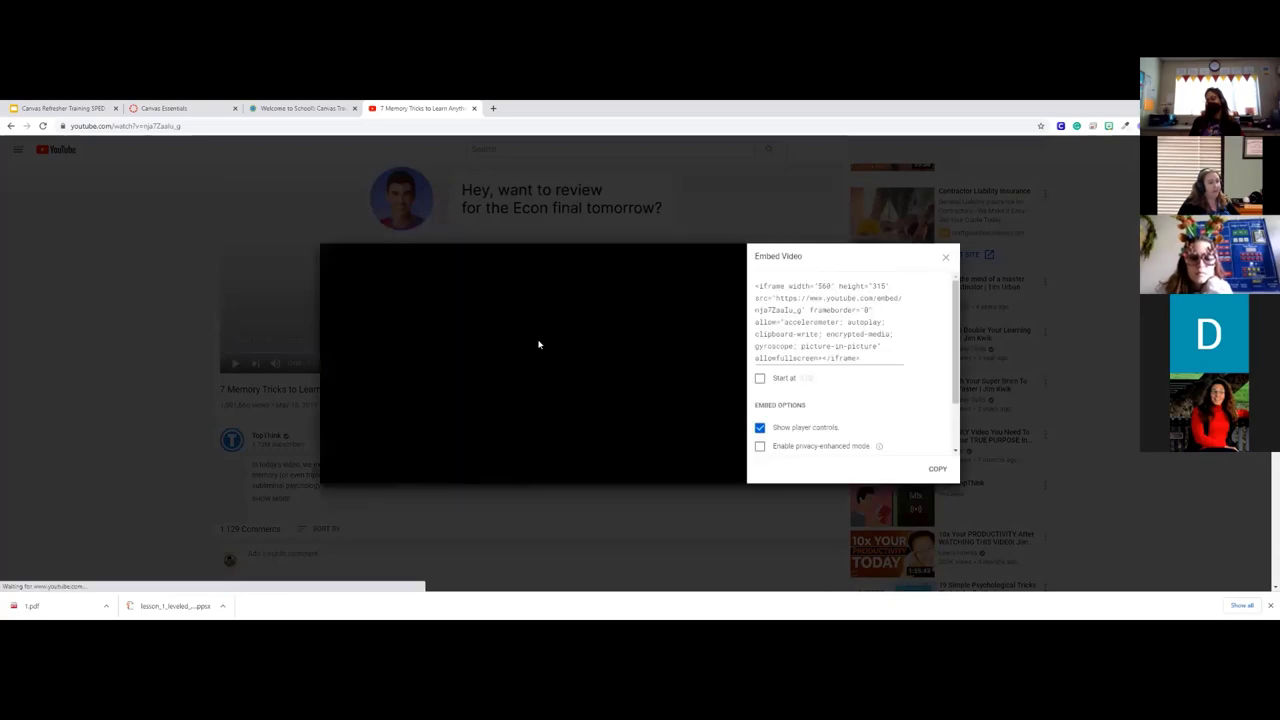
right_click(830, 310)
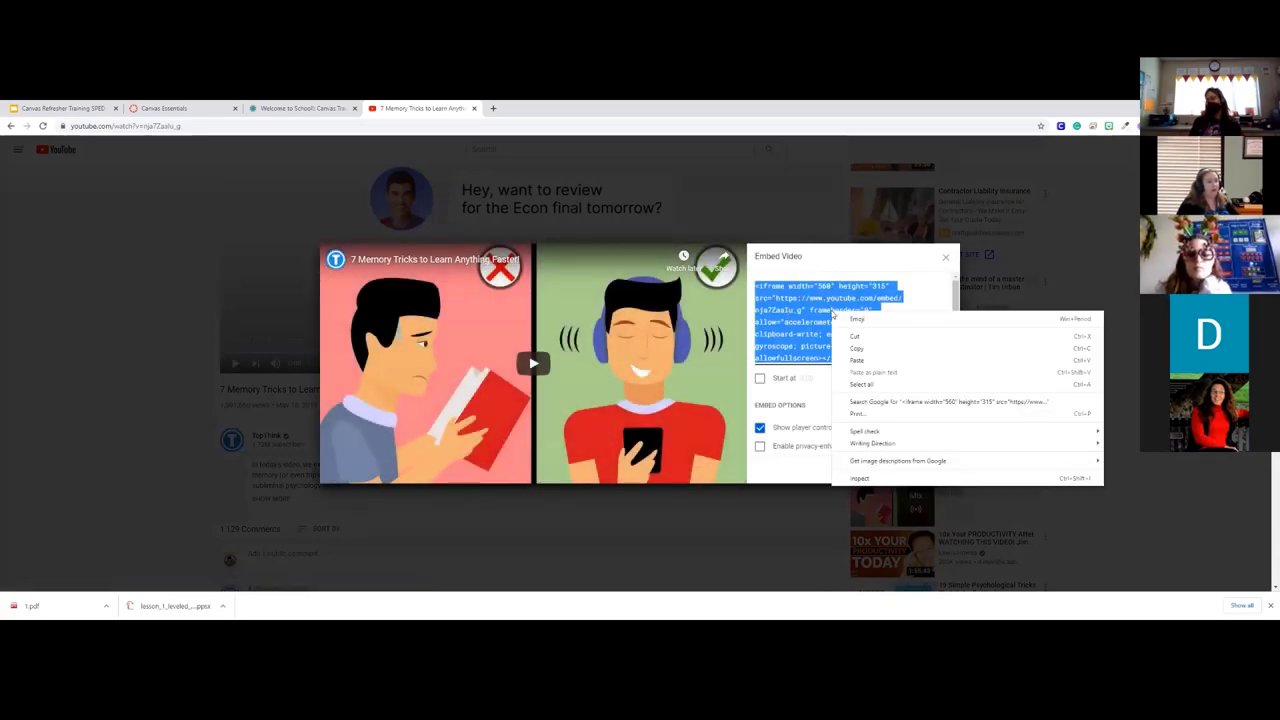
click(860, 350)
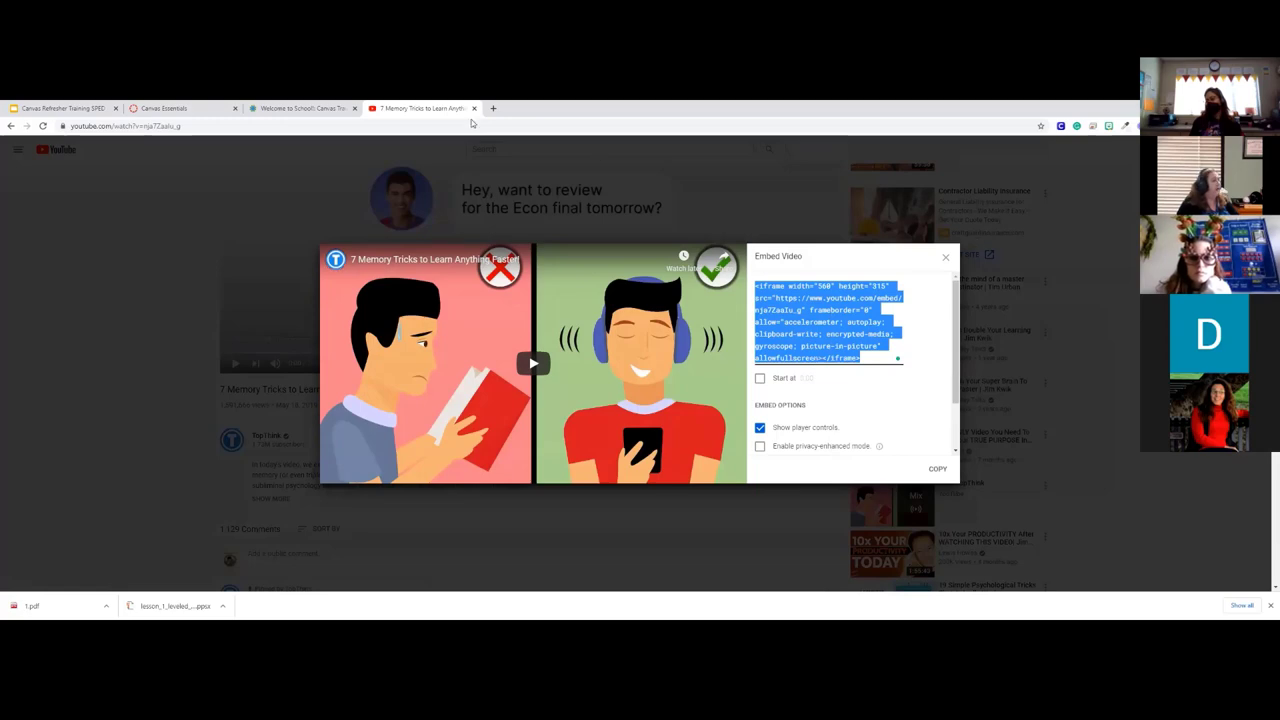
Step: Return to the Canvas page editor and embed the YouTube video below the flyer table using the copied embed code
click(300, 108)
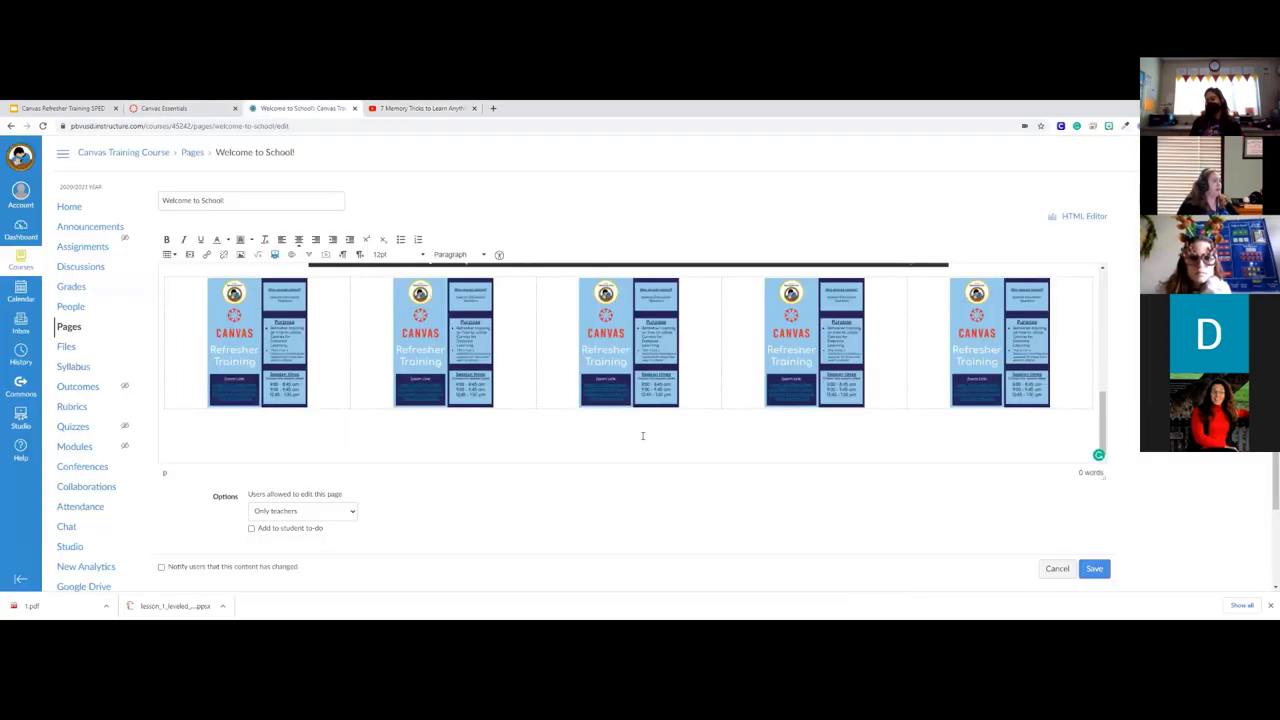
click(190, 255)
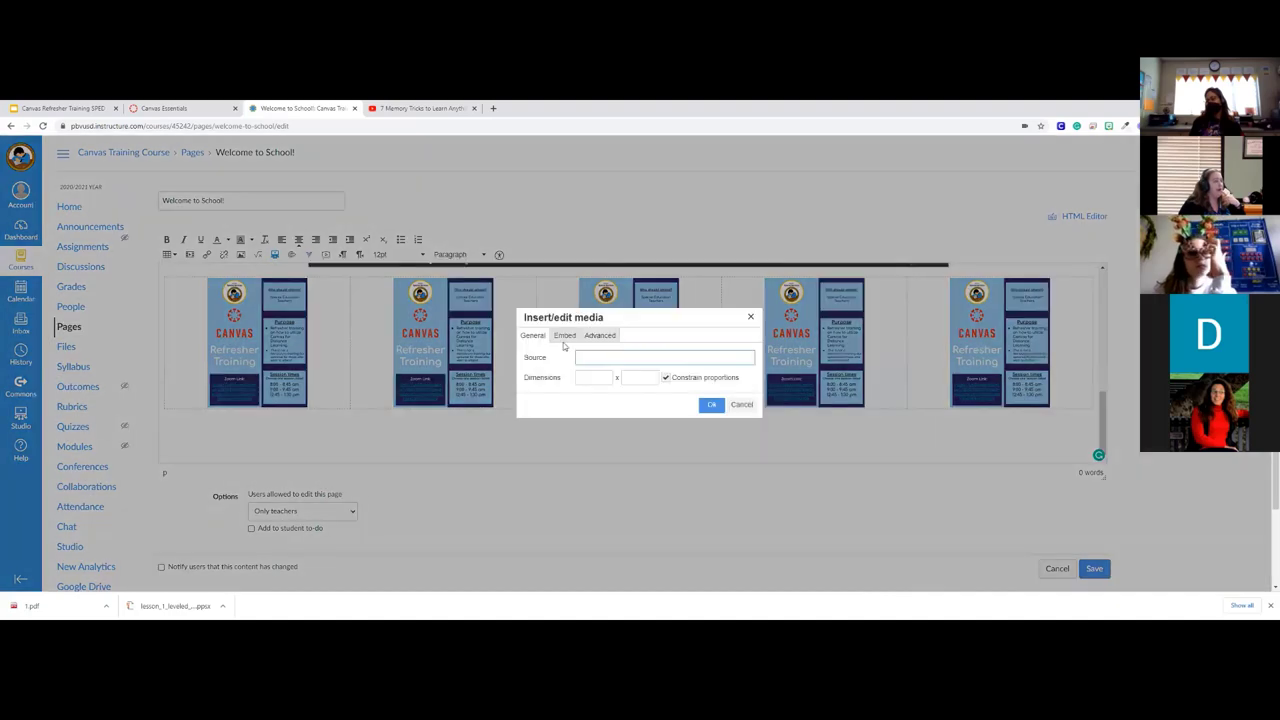
click(565, 336)
click(587, 367)
key(ctrl+v)
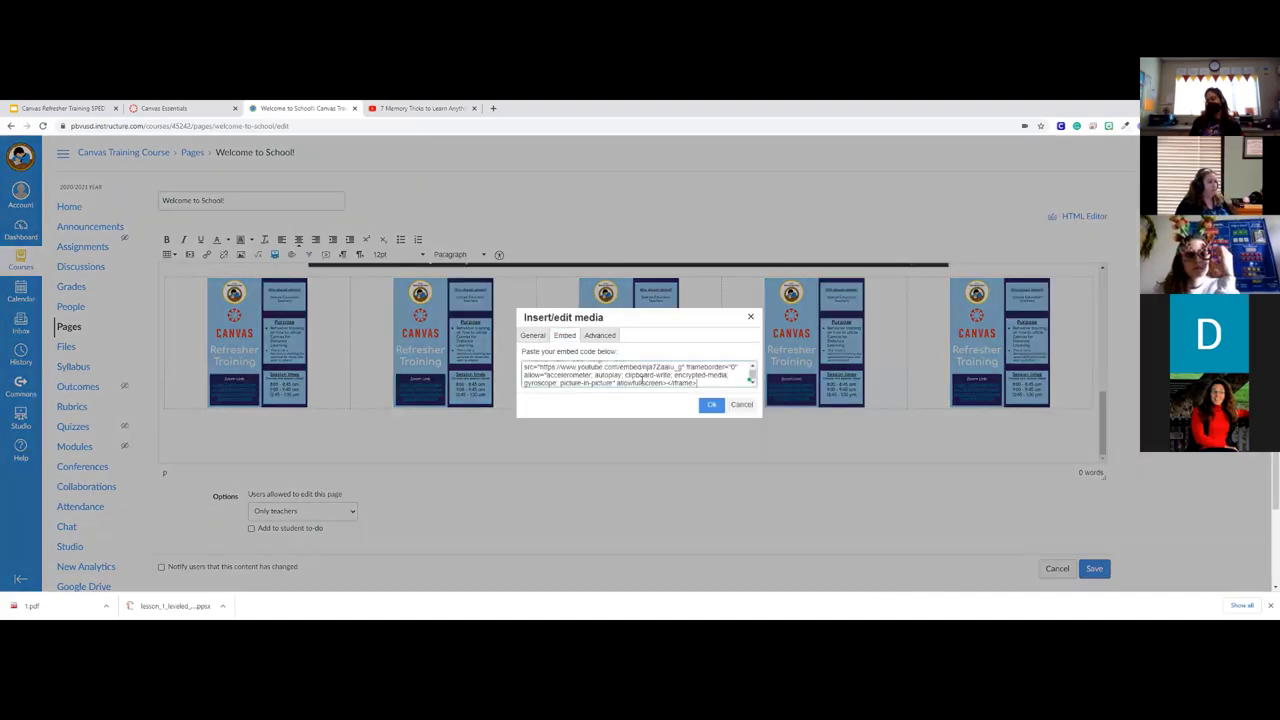
click(712, 405)
Step: Examine how the slideshow, flyer table and embedded video are arranged in the page editor
scroll(775, 400, up, 3)
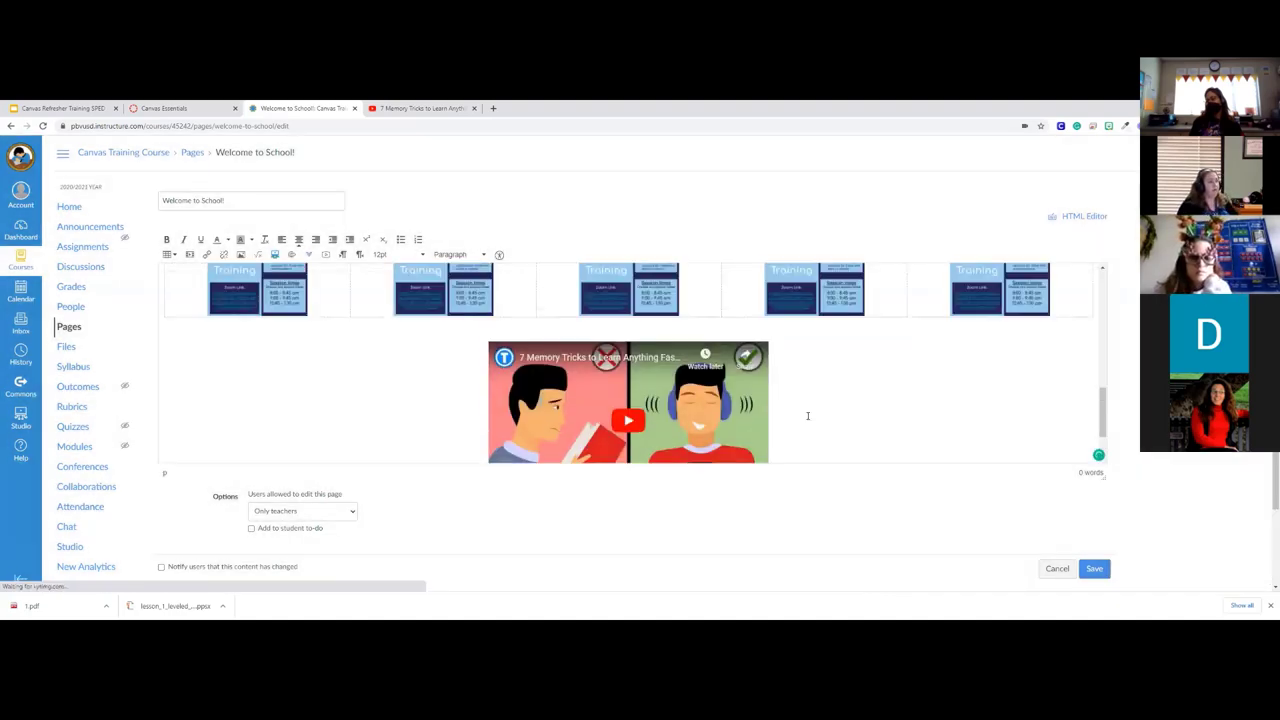
scroll(781, 375, down, 2)
scroll(790, 400, up, 2)
scroll(745, 353, down, 2)
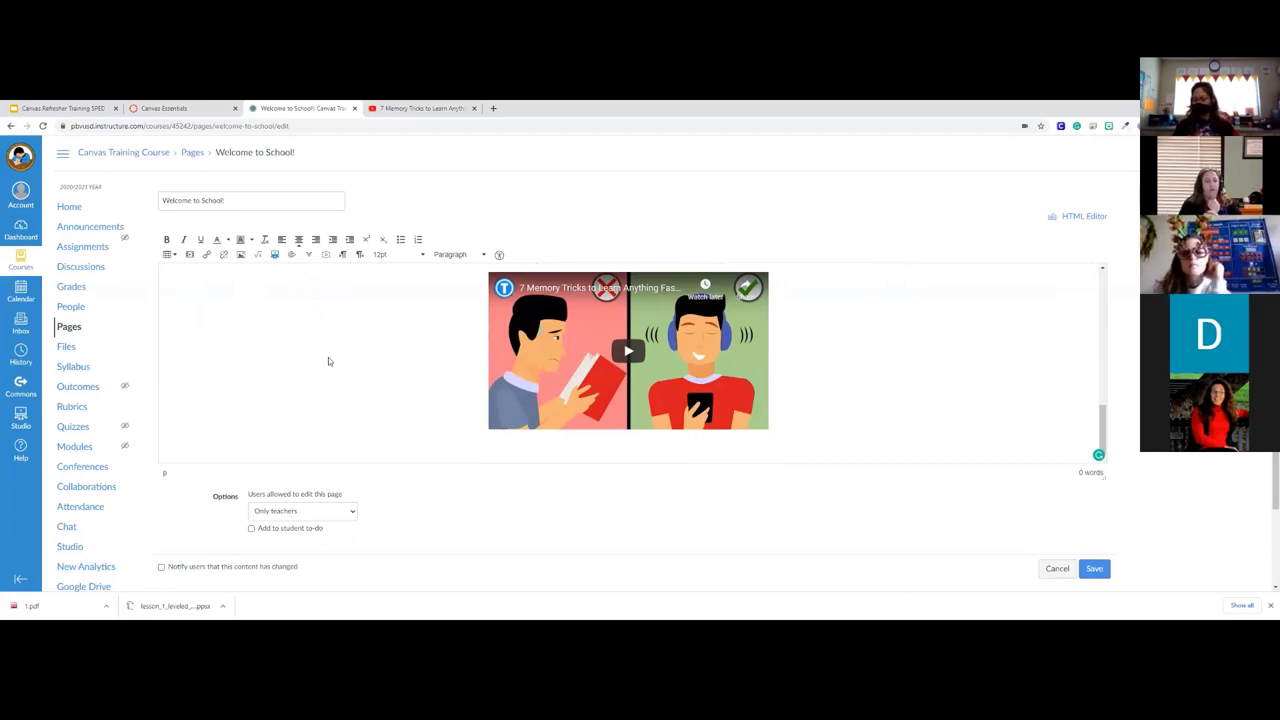
scroll(787, 382, down, 2)
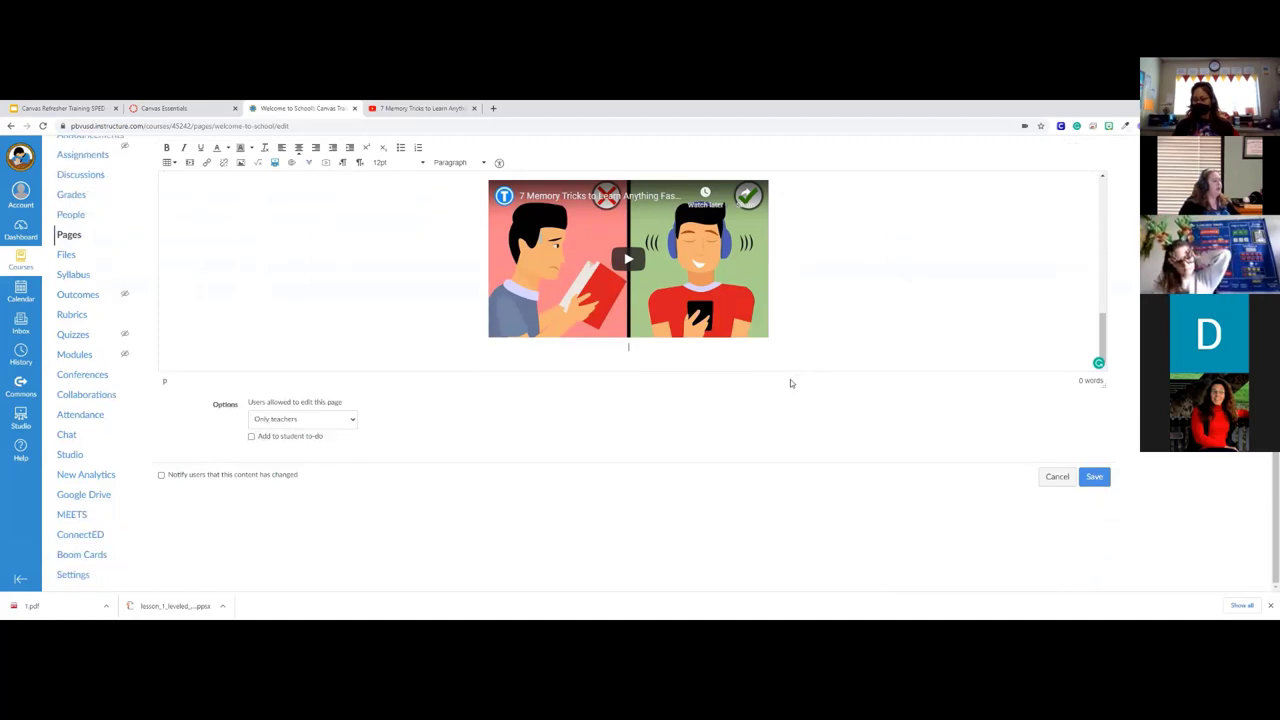
scroll(814, 343, up, 2)
scroll(733, 318, up, 2)
scroll(823, 328, down, 3)
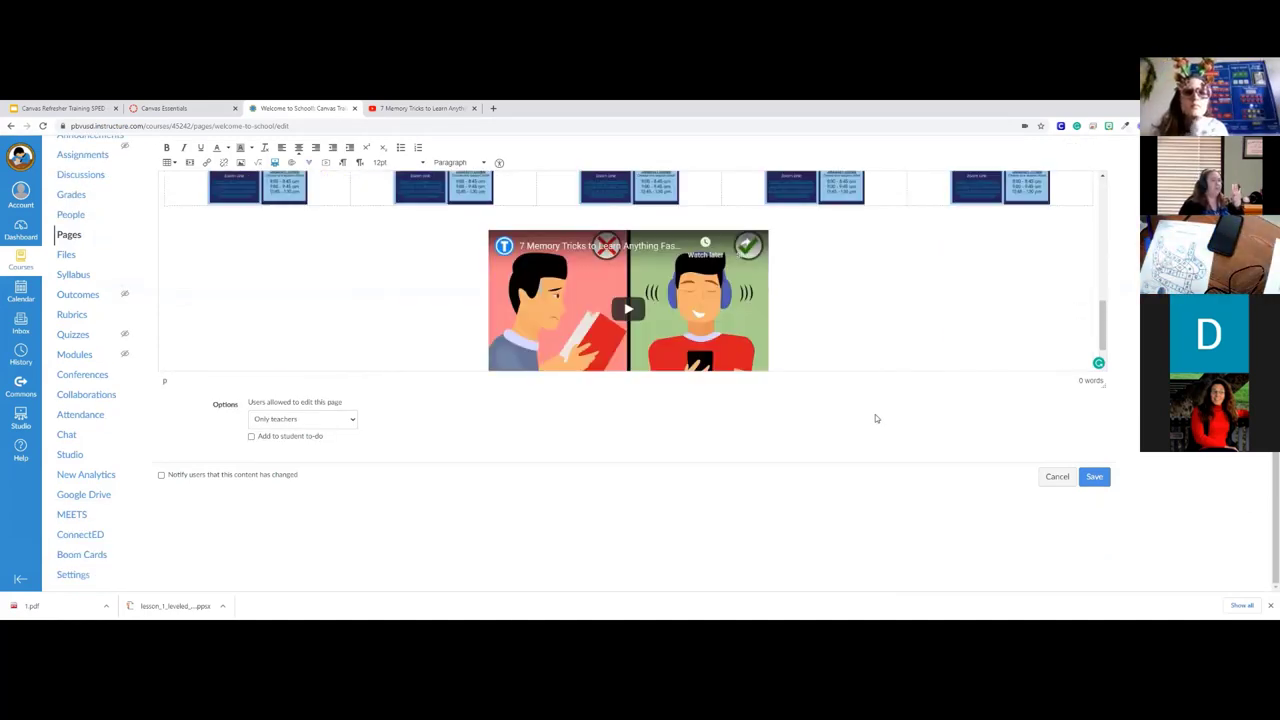
scroll(811, 327, up, 4)
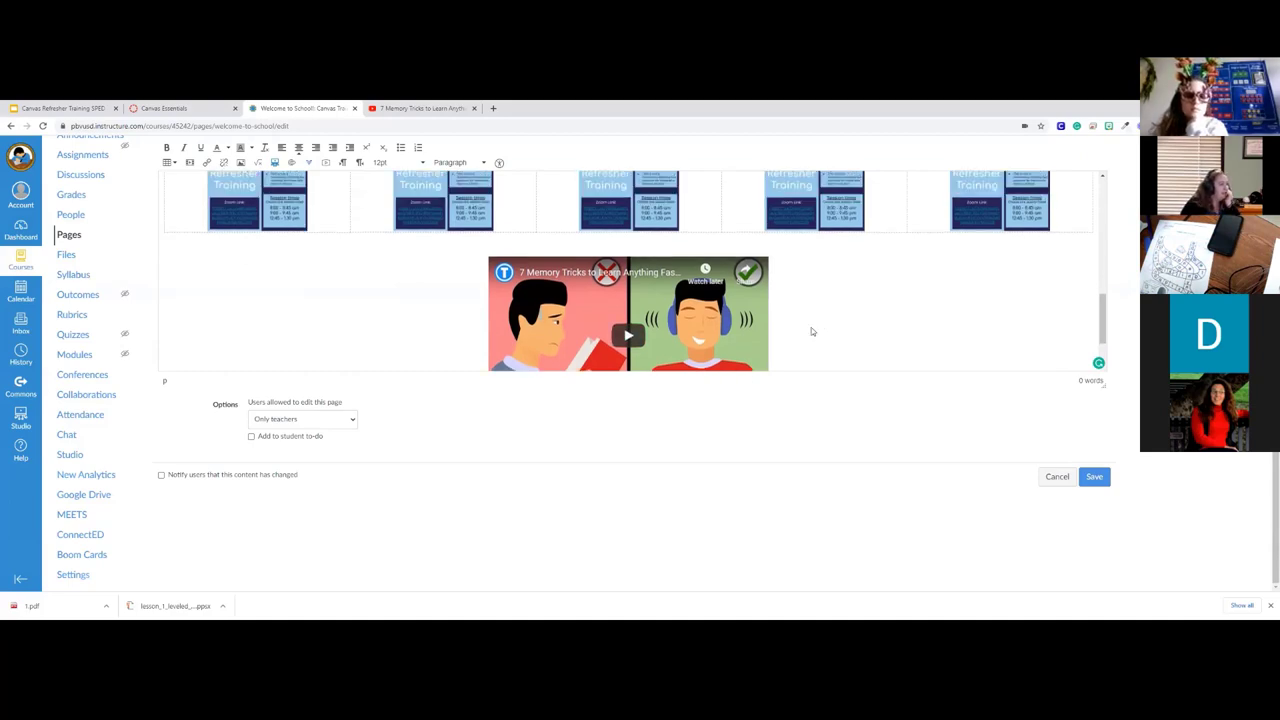
scroll(811, 327, down, 3)
scroll(844, 211, up, 3)
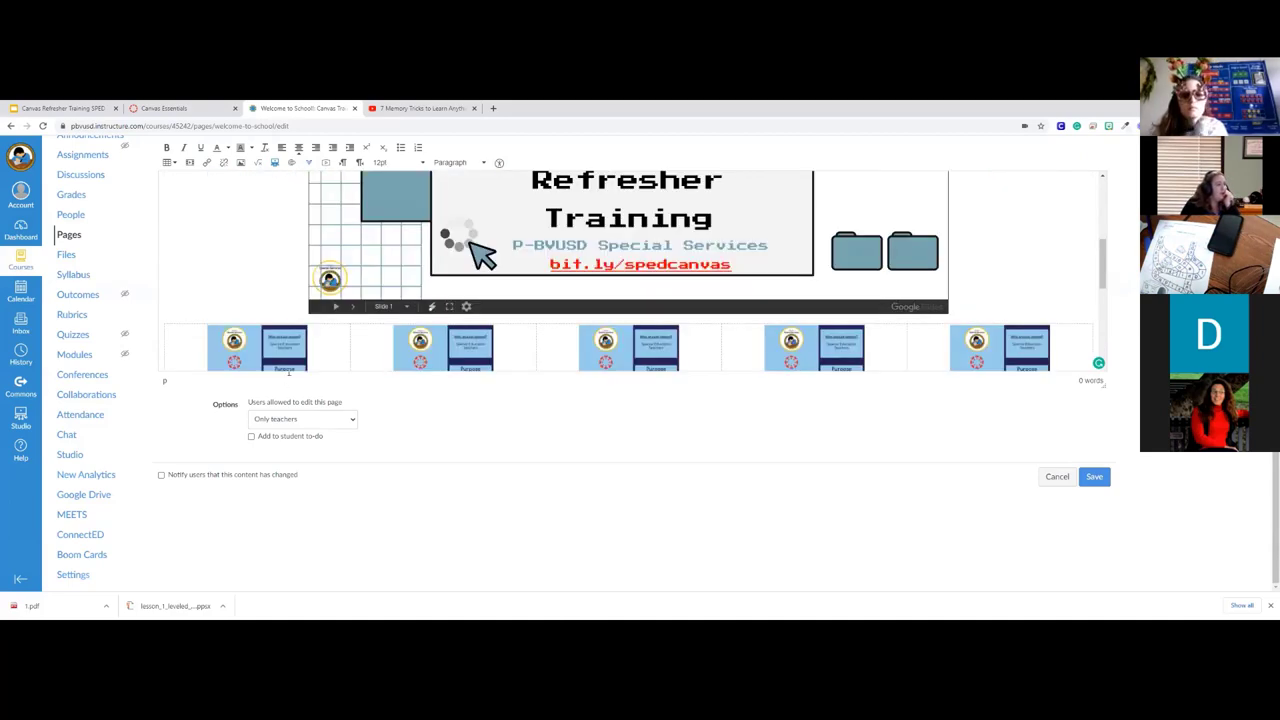
scroll(754, 278, down, 3)
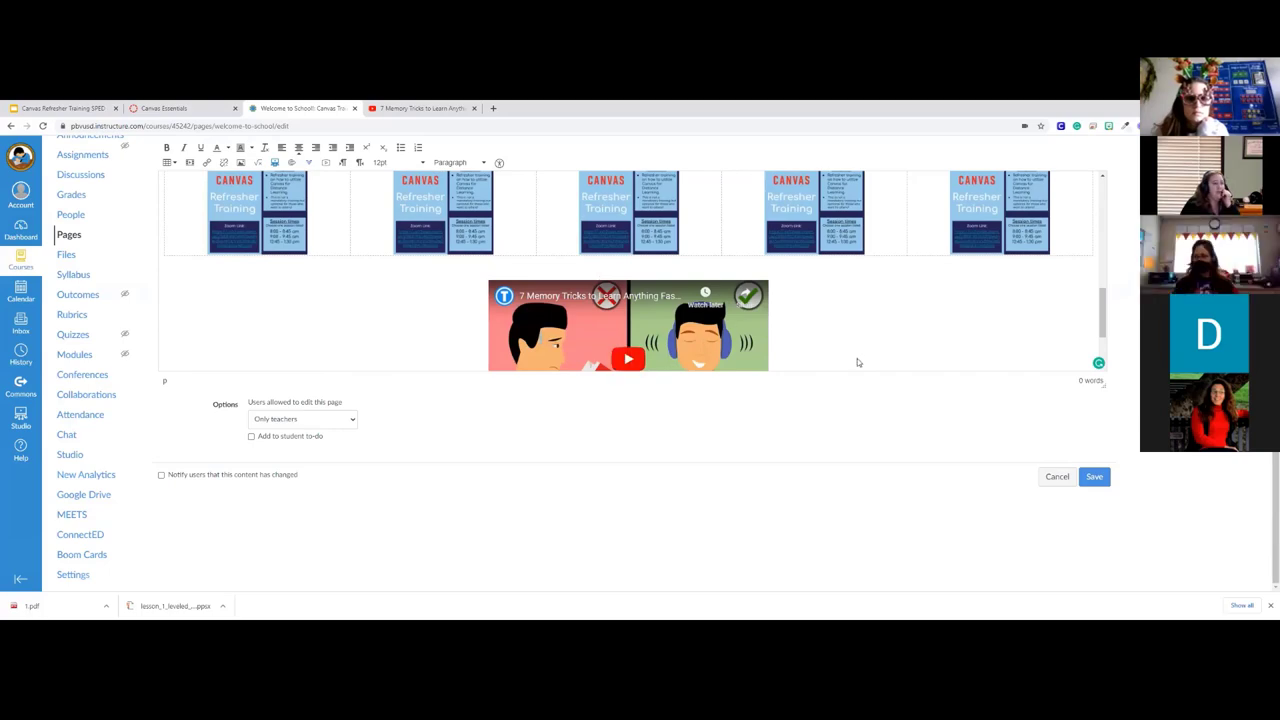
Step: Link the first flyer image in the table to the course's Monday module and save the page
scroll(860, 355, up, 3)
scroll(900, 330, down, 3)
scroll(937, 309, up, 2)
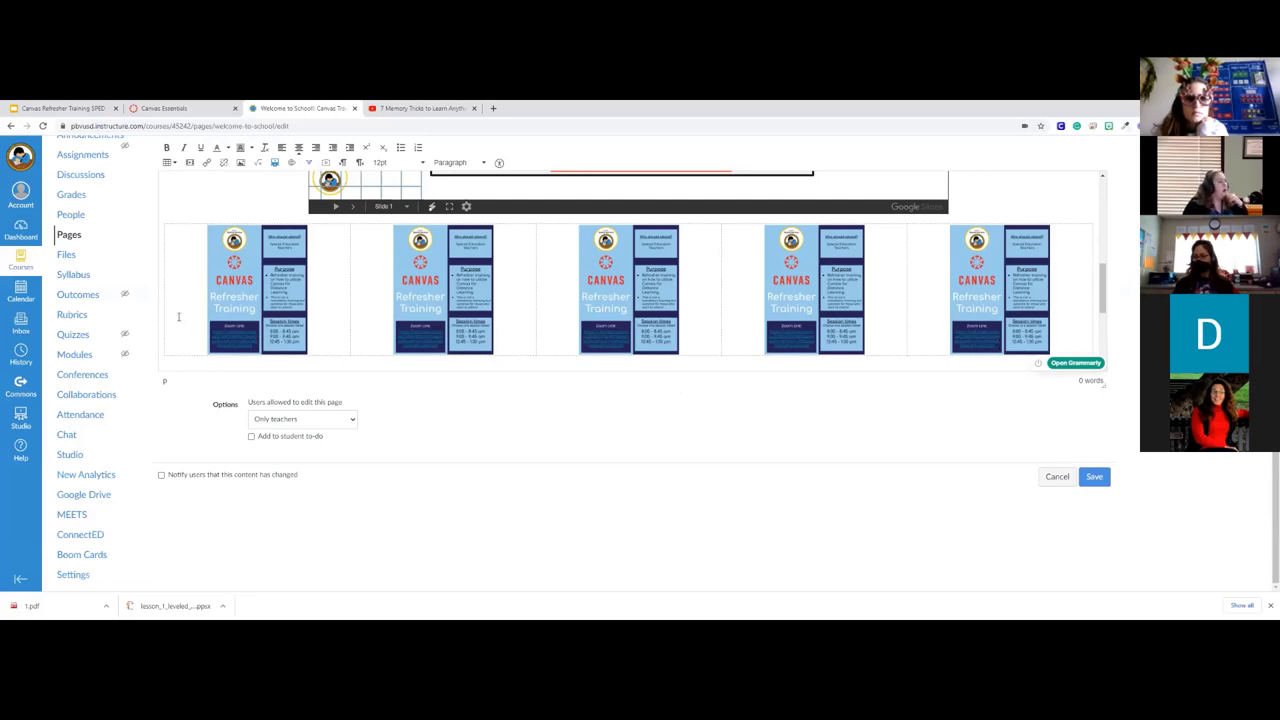
click(244, 302)
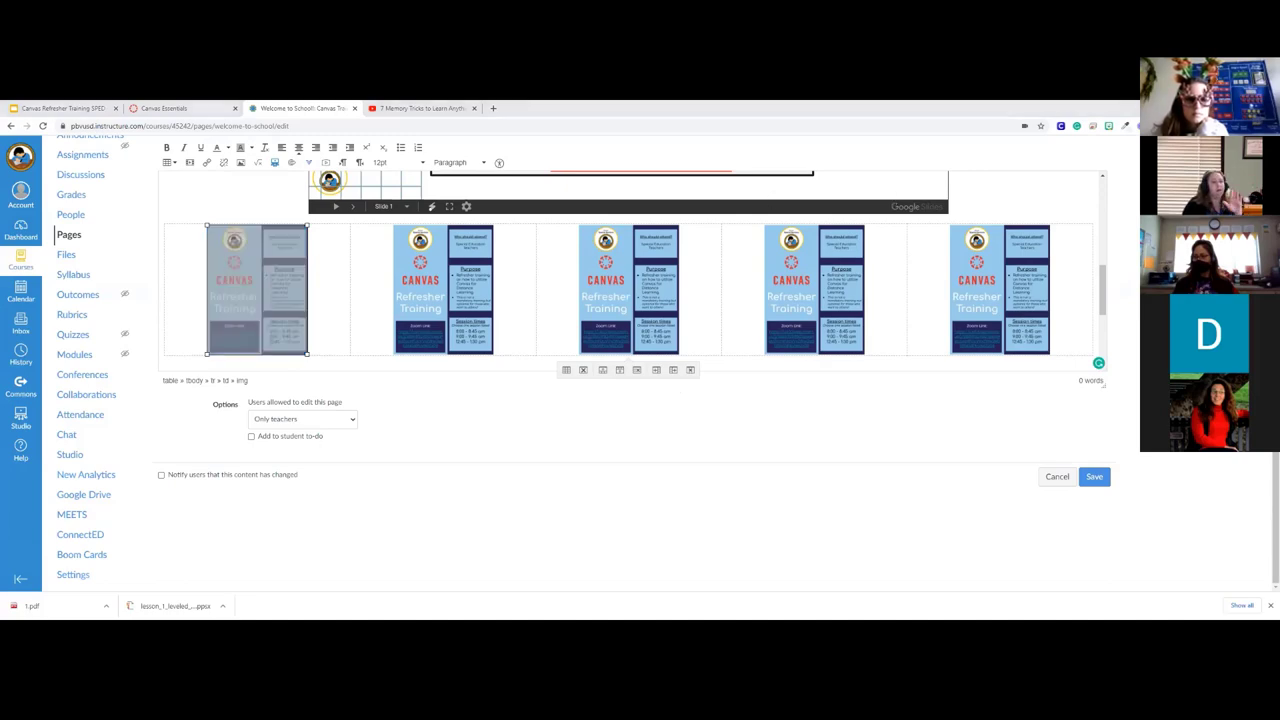
scroll(640, 360, up, 1)
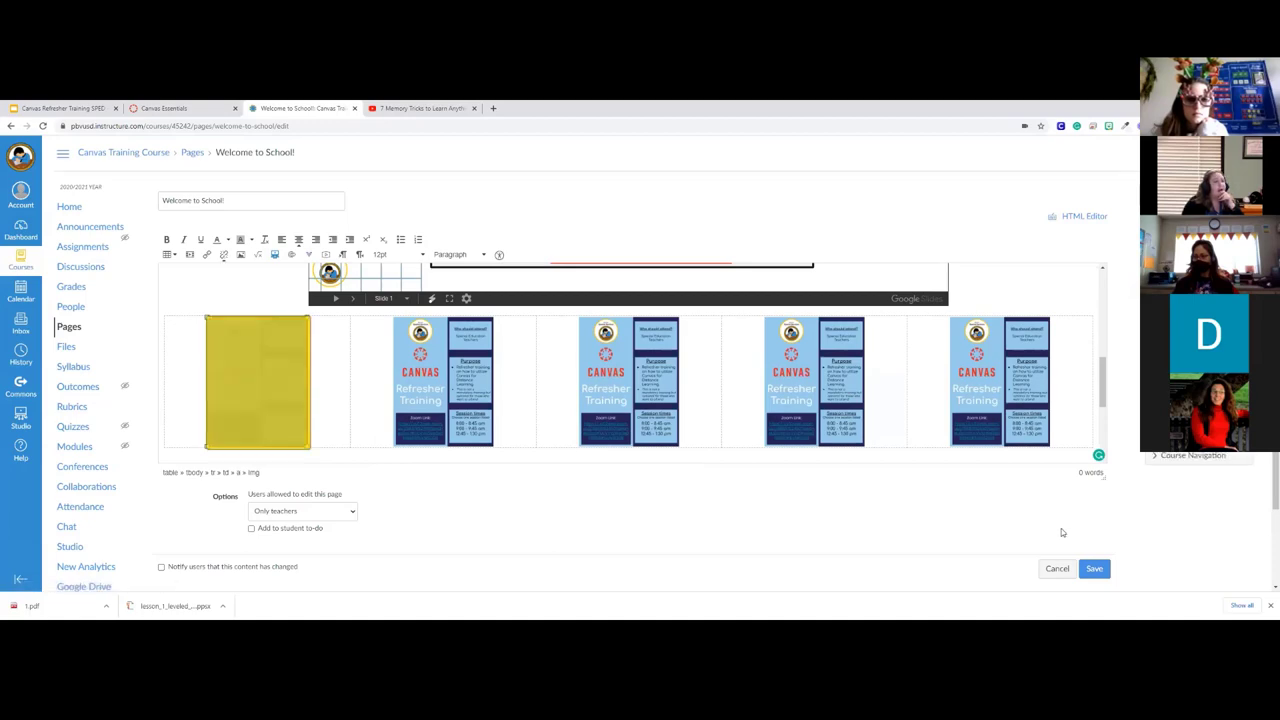
click(1095, 568)
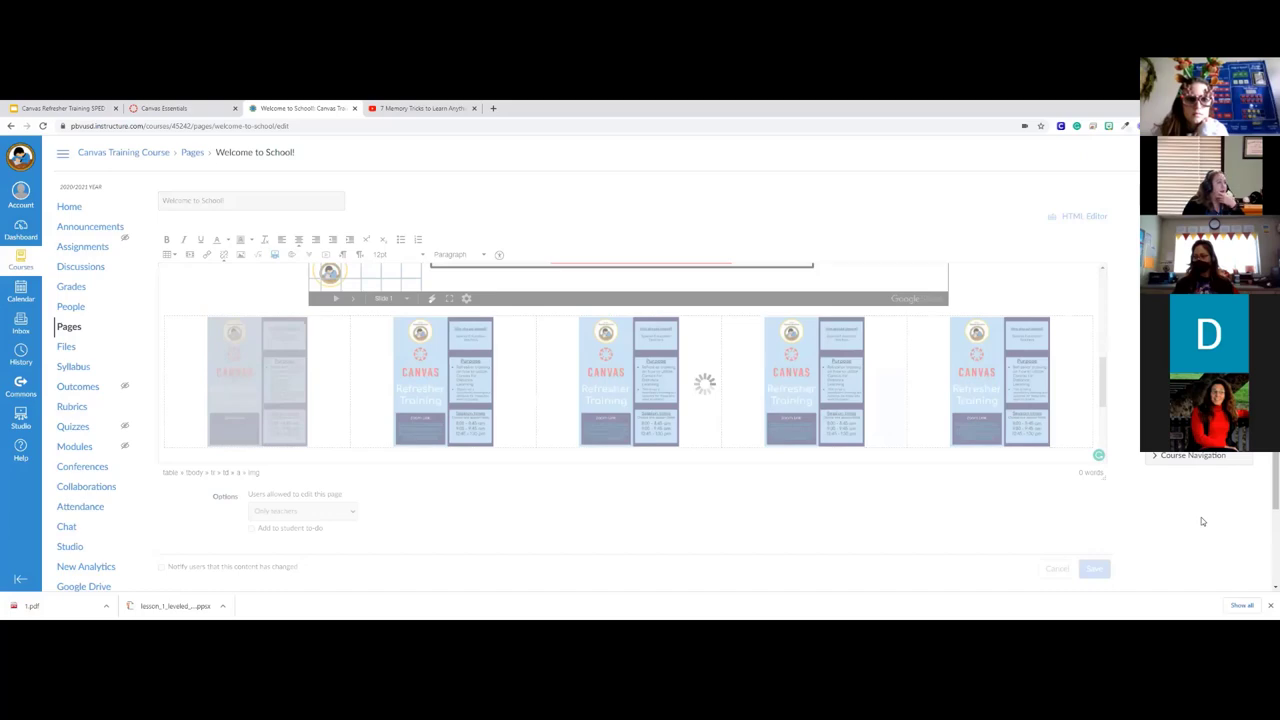
Step: Test the first flyer image's link on the saved page and return to the course home page to view it there
scroll(1103, 397, down, 5)
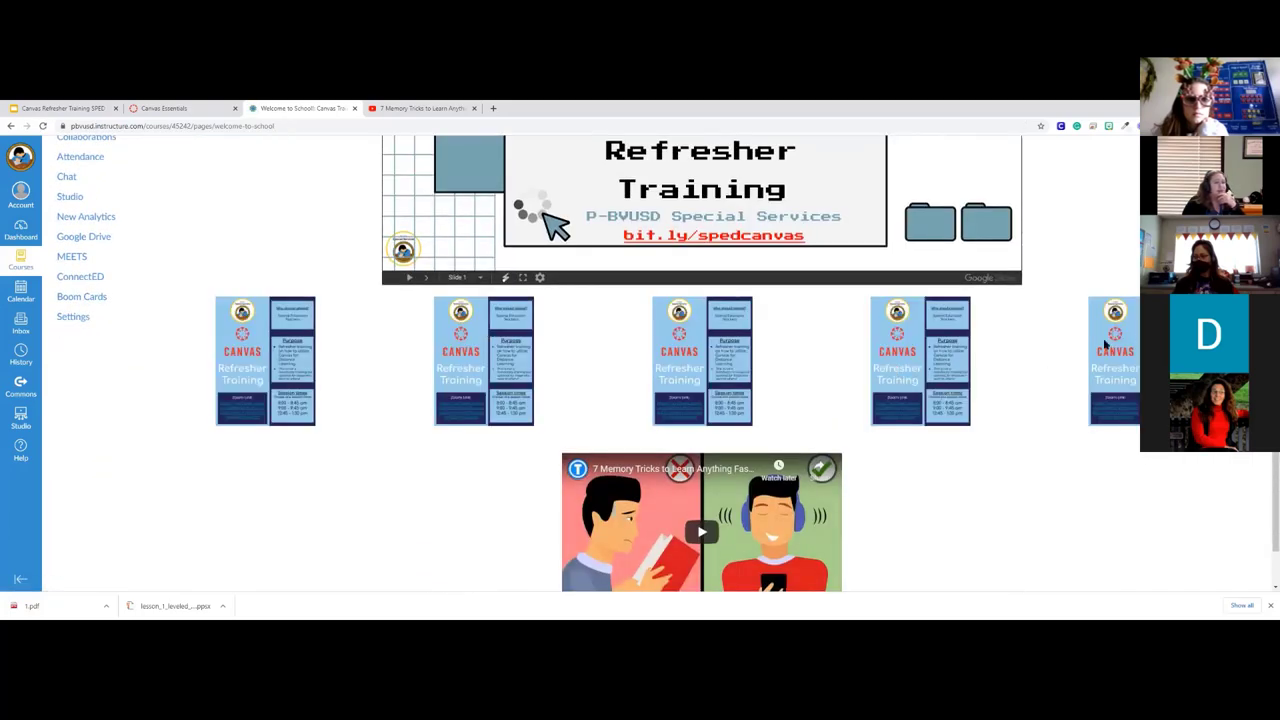
click(291, 358)
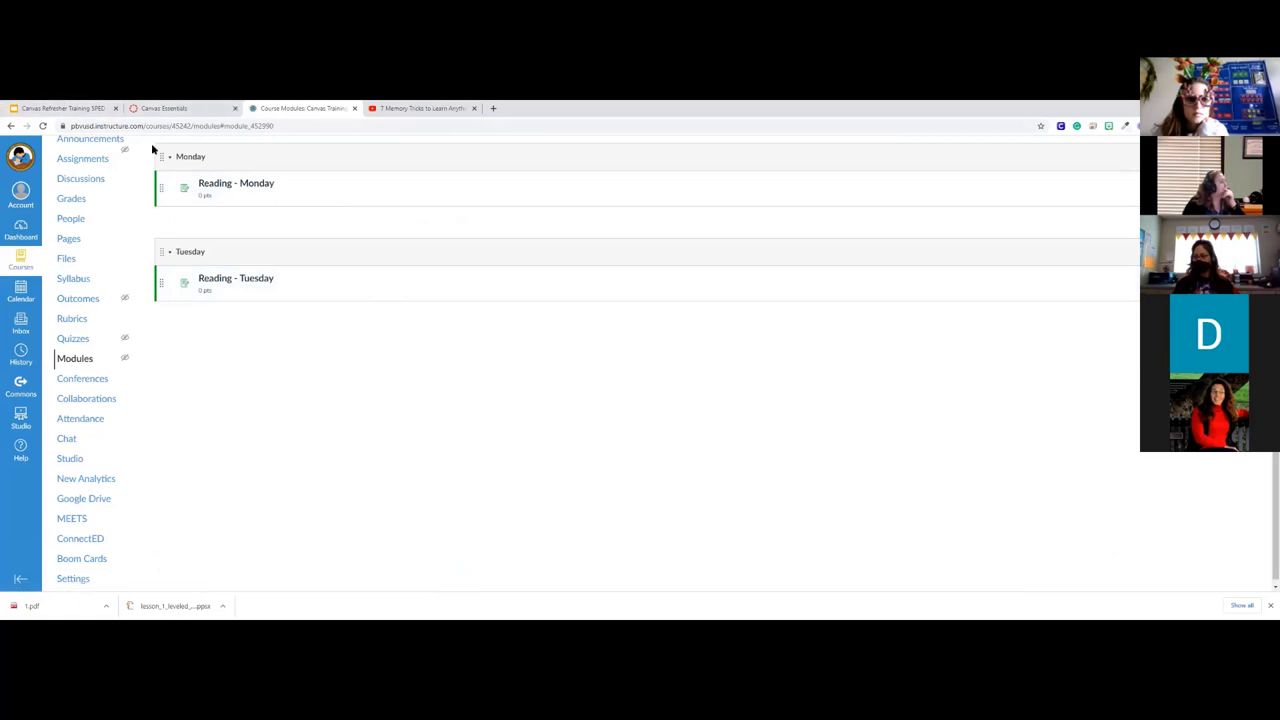
scroll(86, 297, up, 2)
click(70, 206)
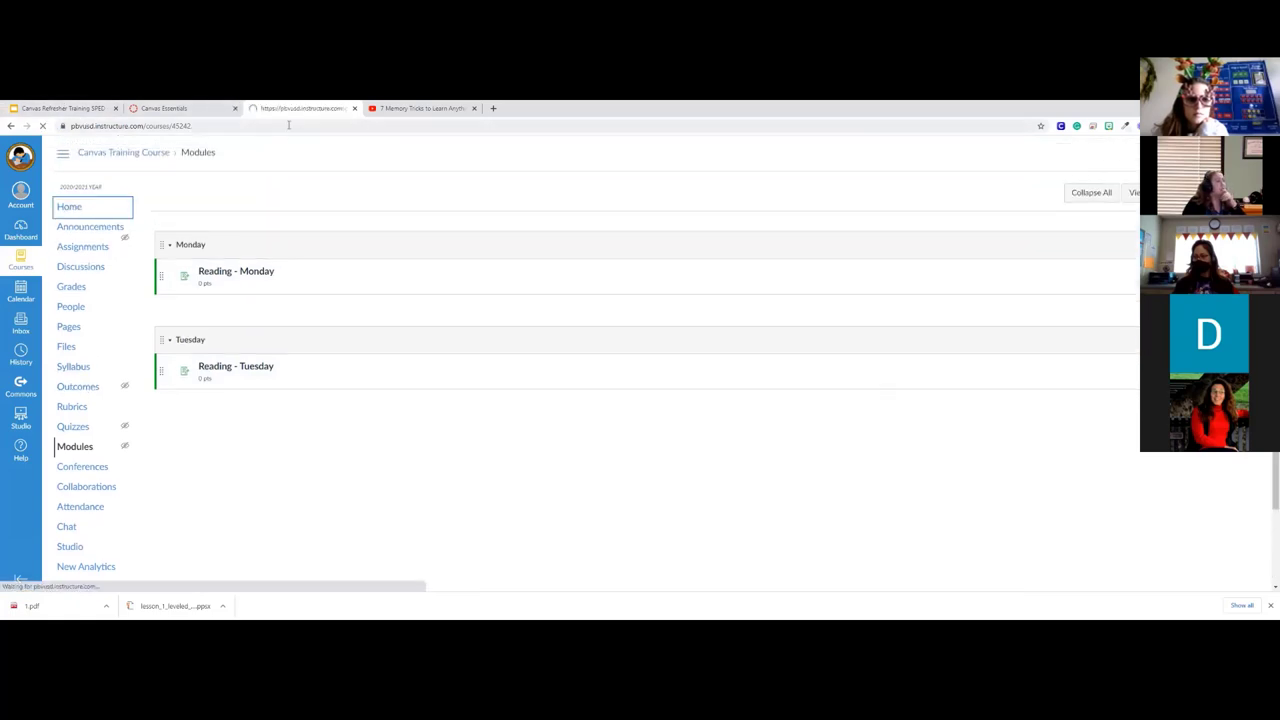
scroll(1020, 400, down, 5)
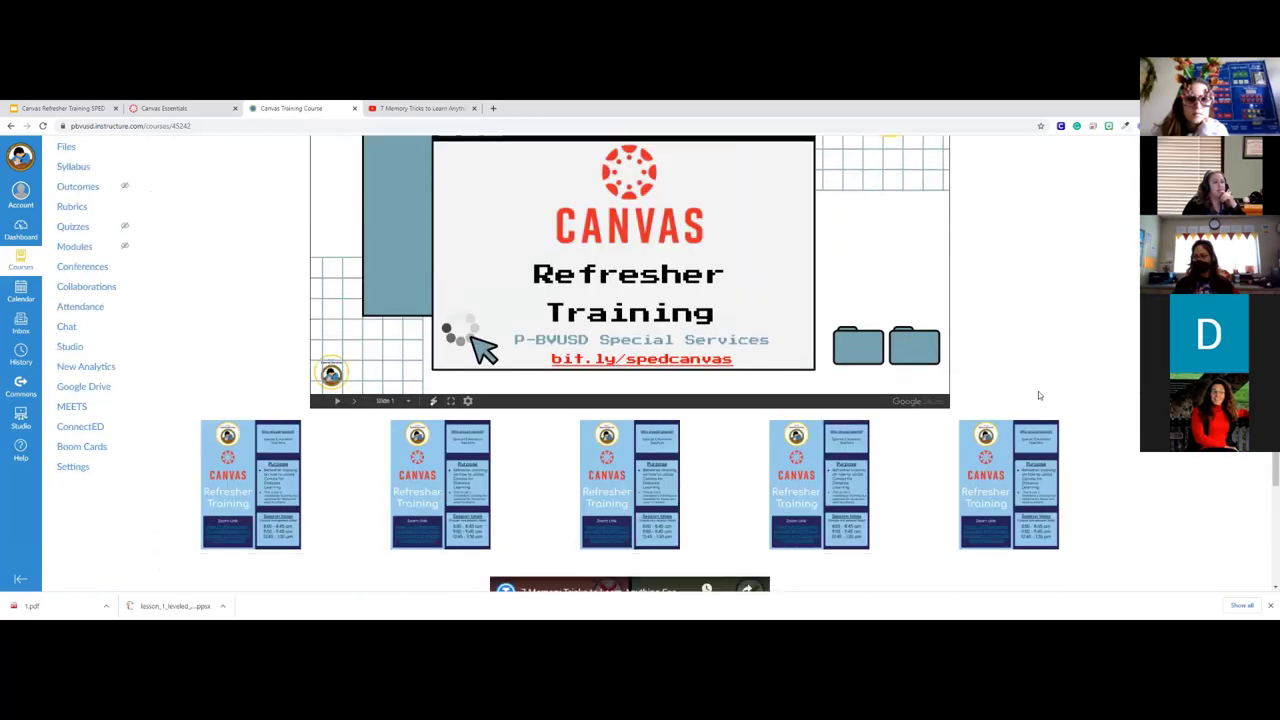
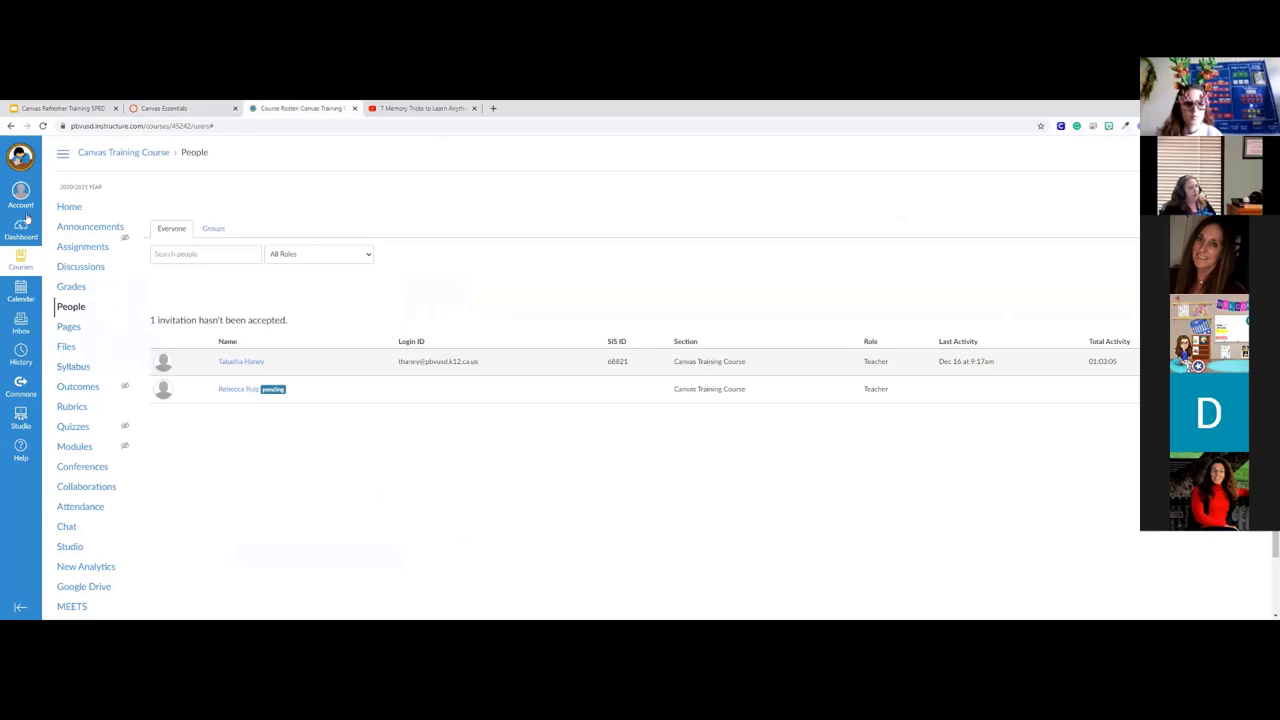
Step: Go from the course home page to the modules and delete the Monday and Tuesday modules
click(80, 209)
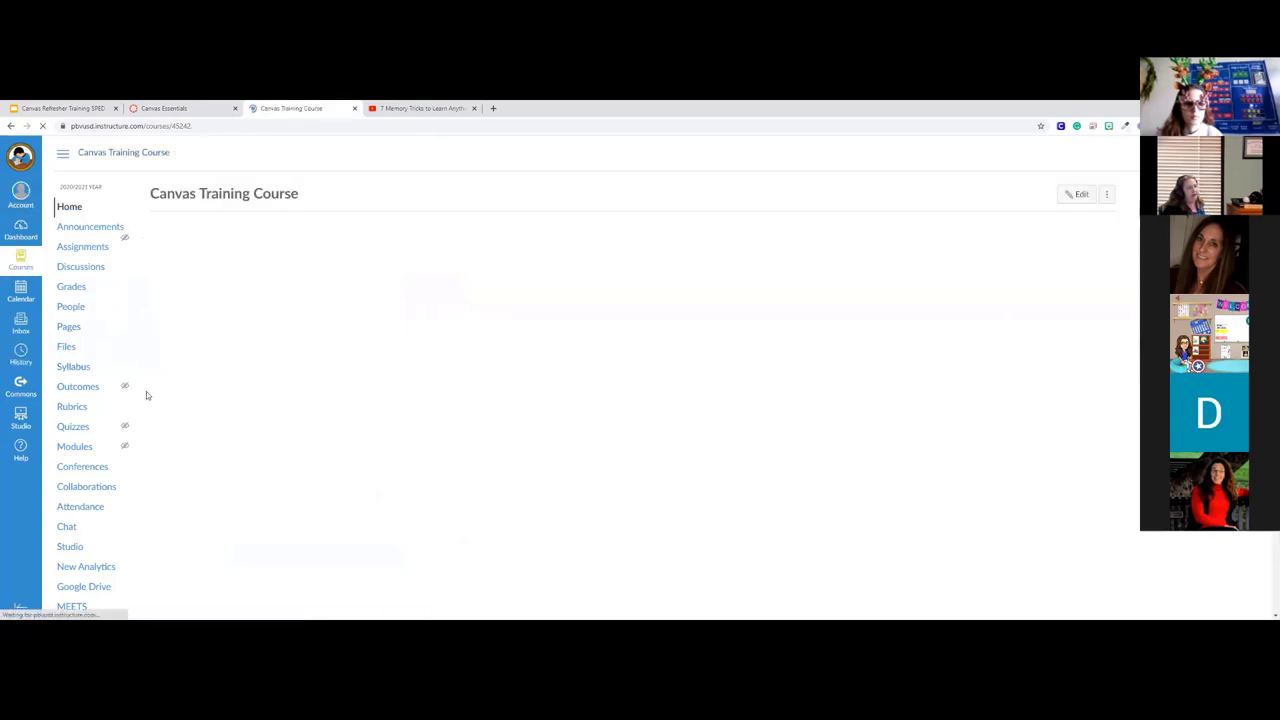
scroll(95, 420, down, 2)
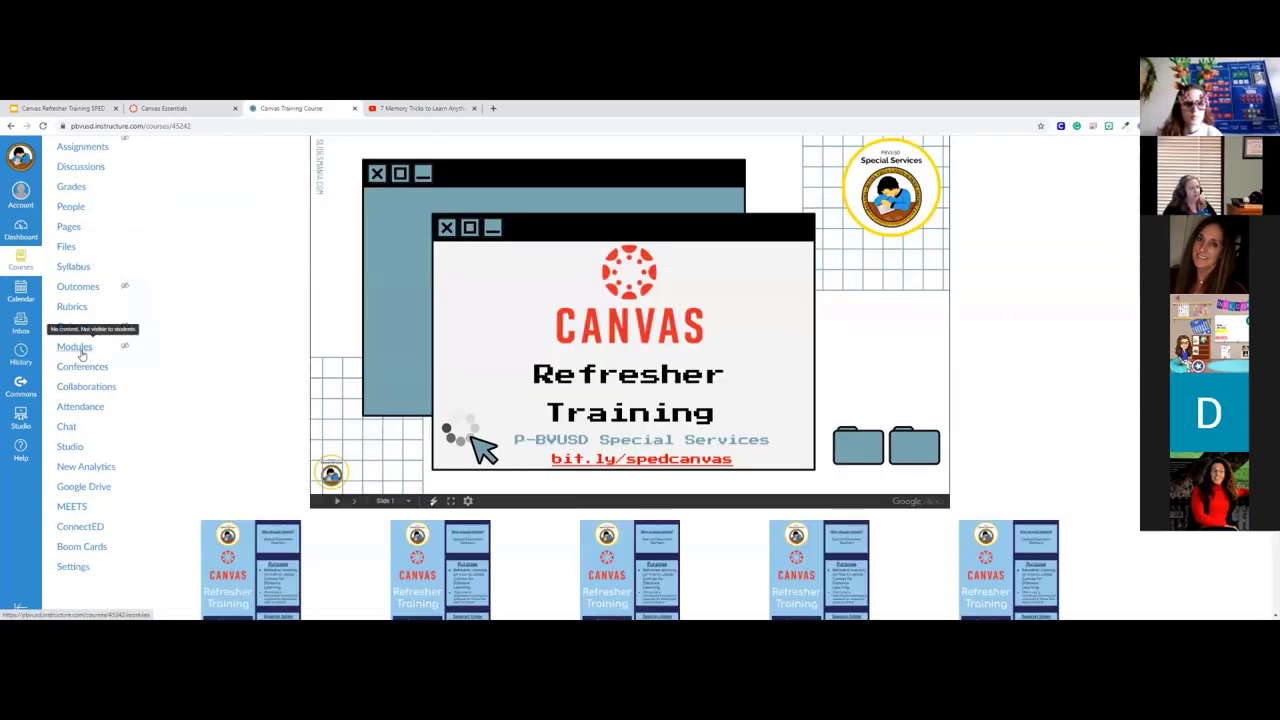
click(75, 347)
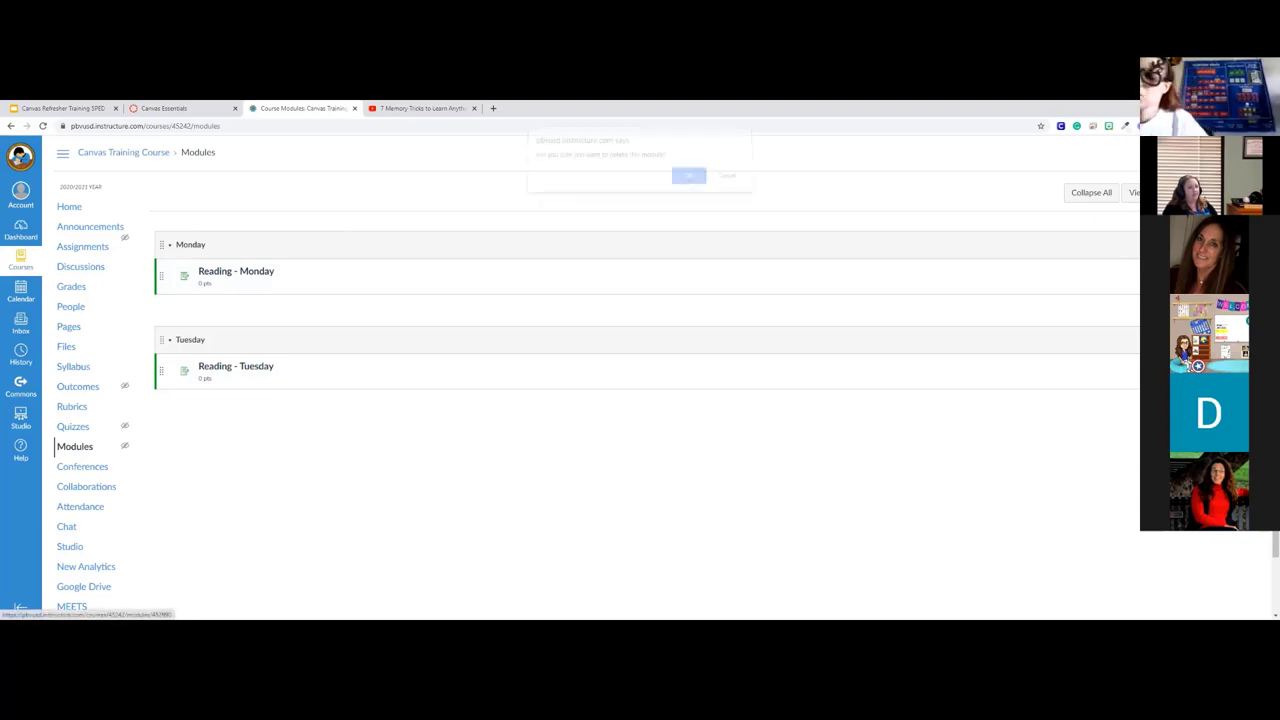
click(689, 192)
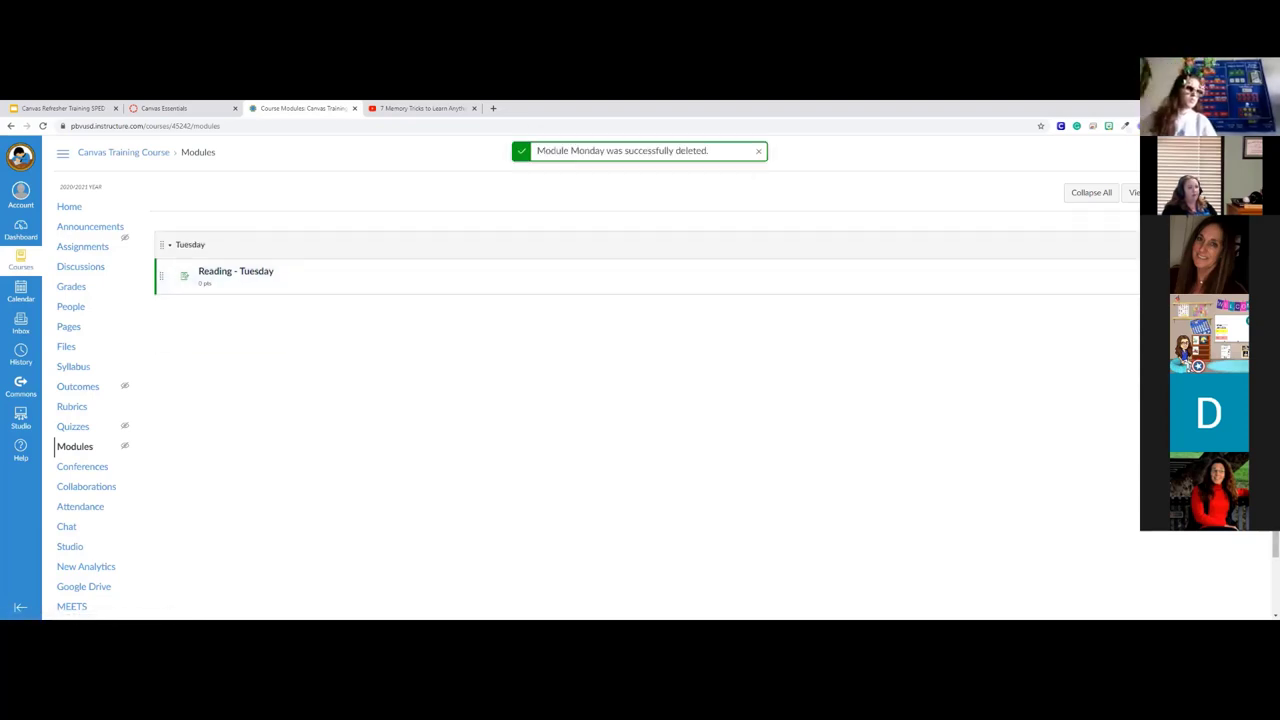
key(d)
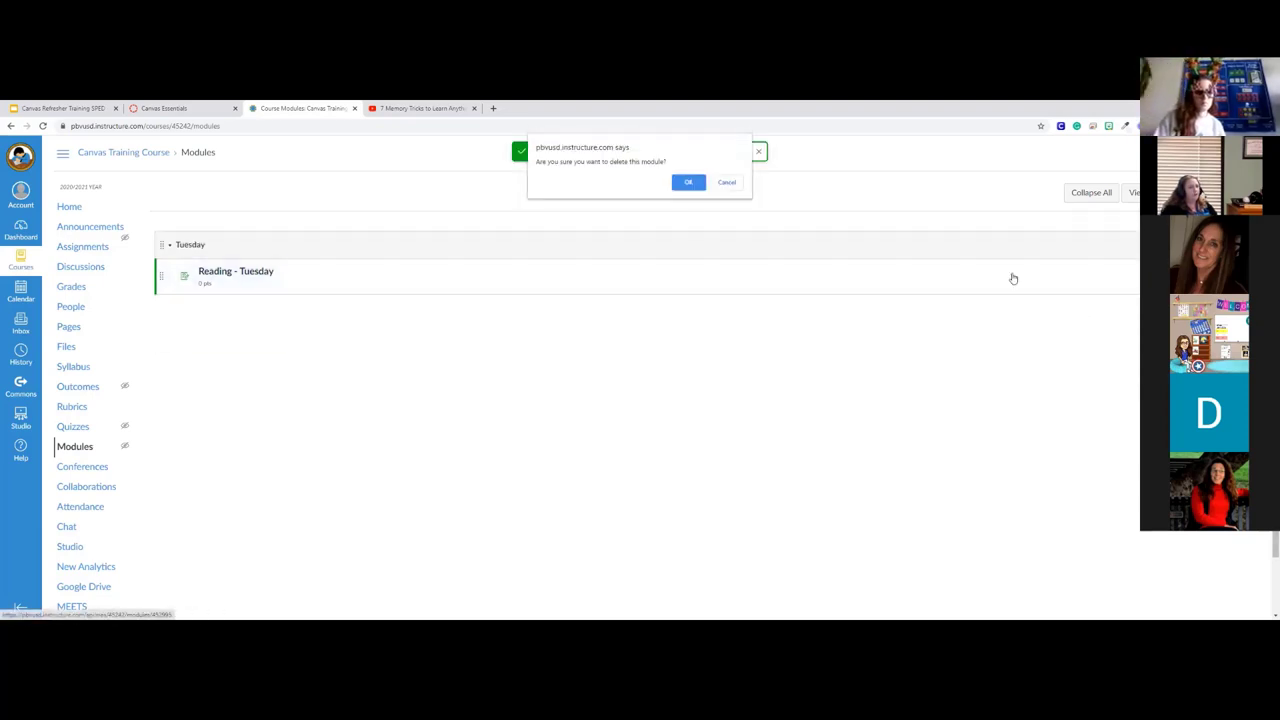
click(691, 189)
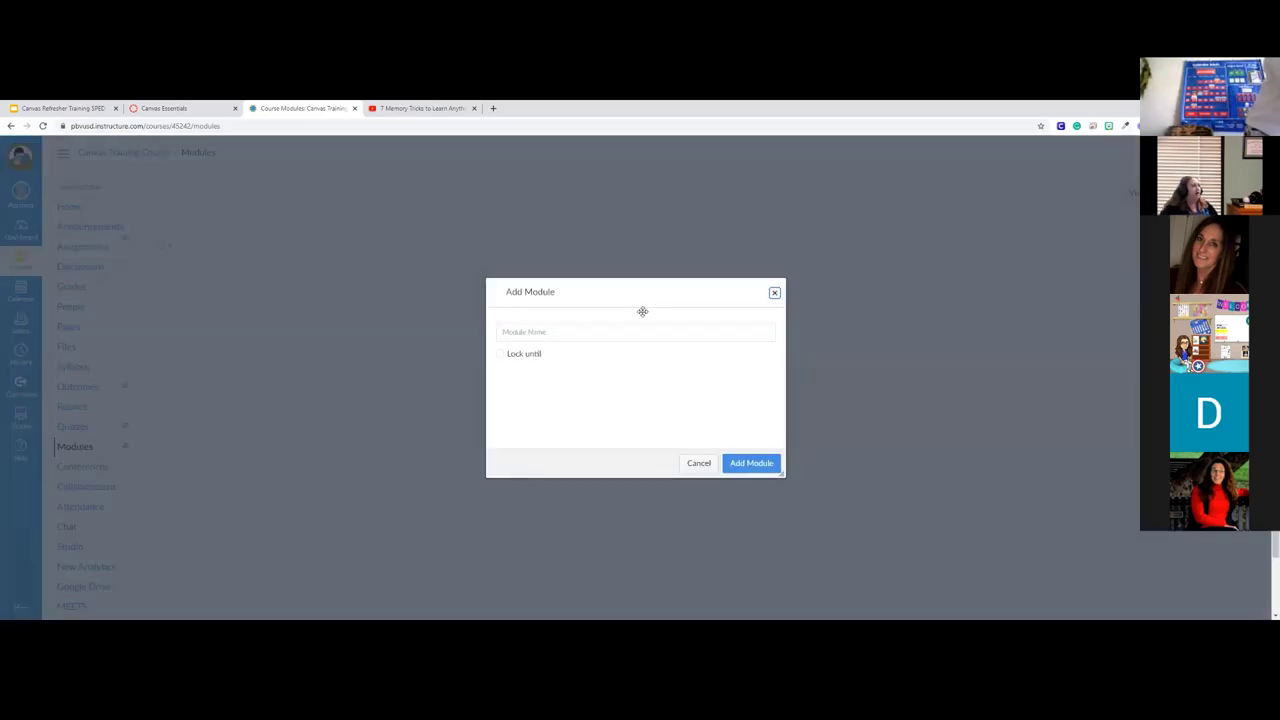
Step: Add a new module named Monday without a lock date
click(550, 331)
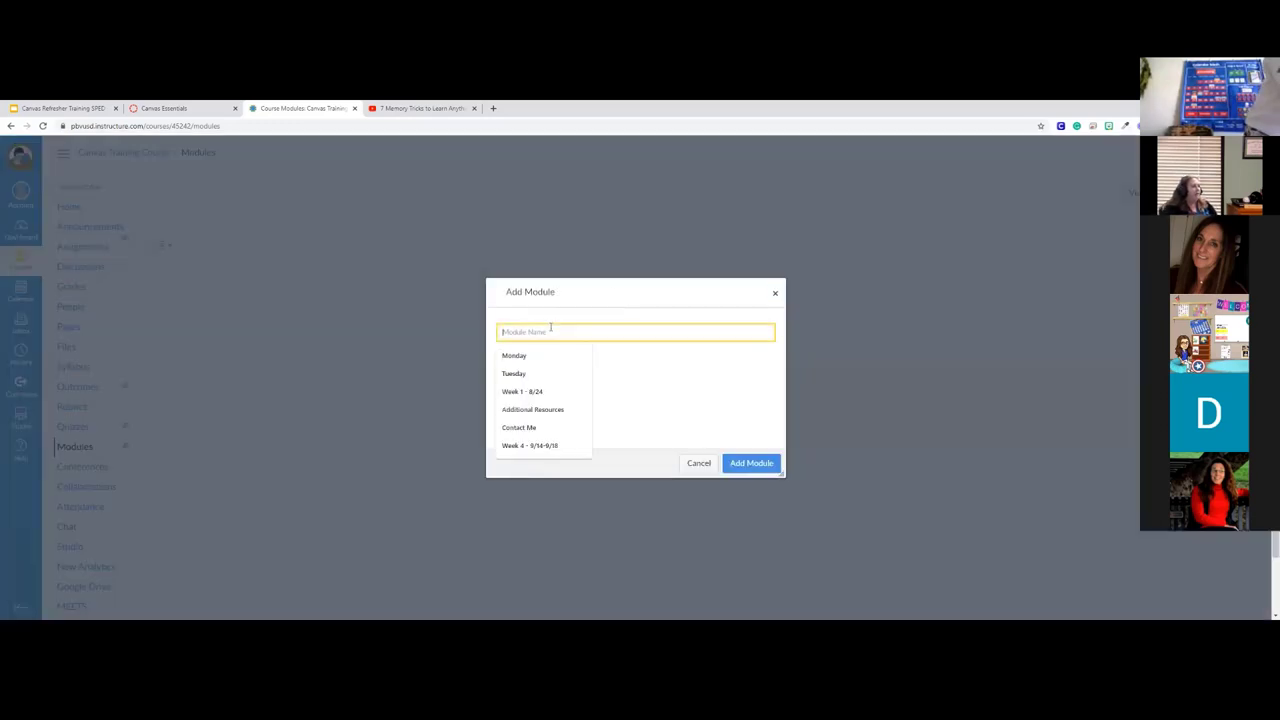
click(529, 347)
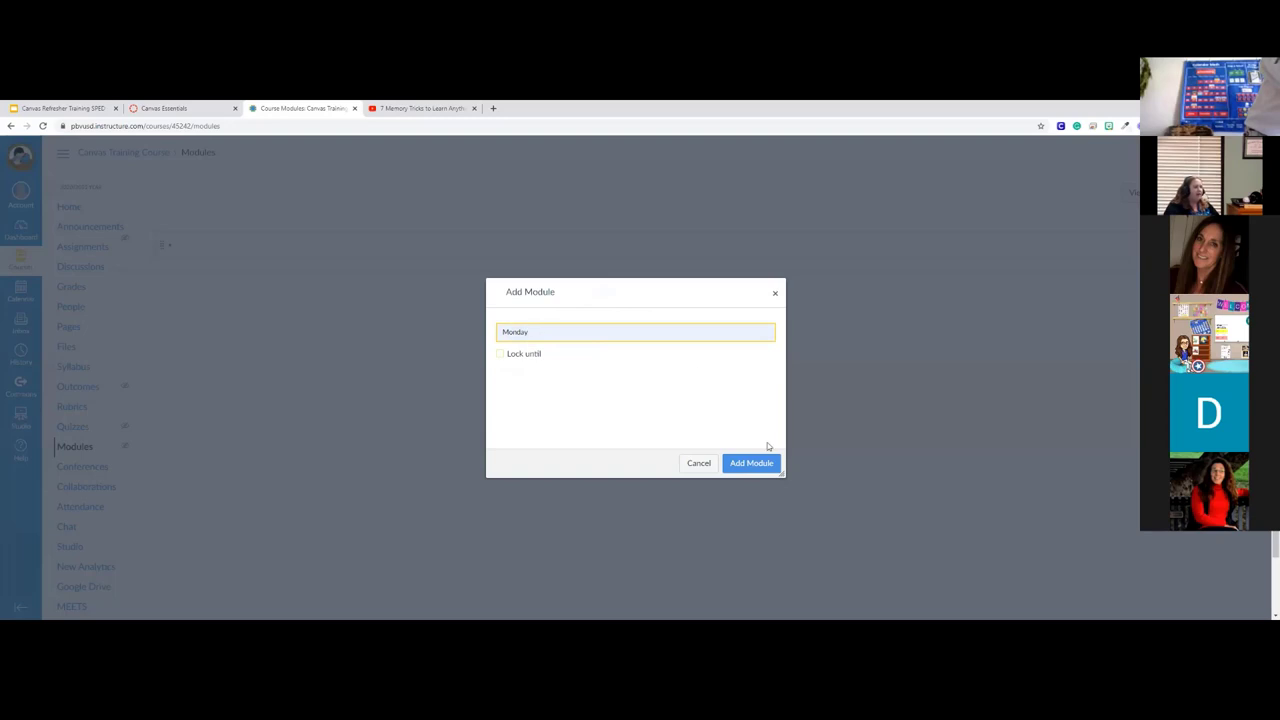
click(500, 354)
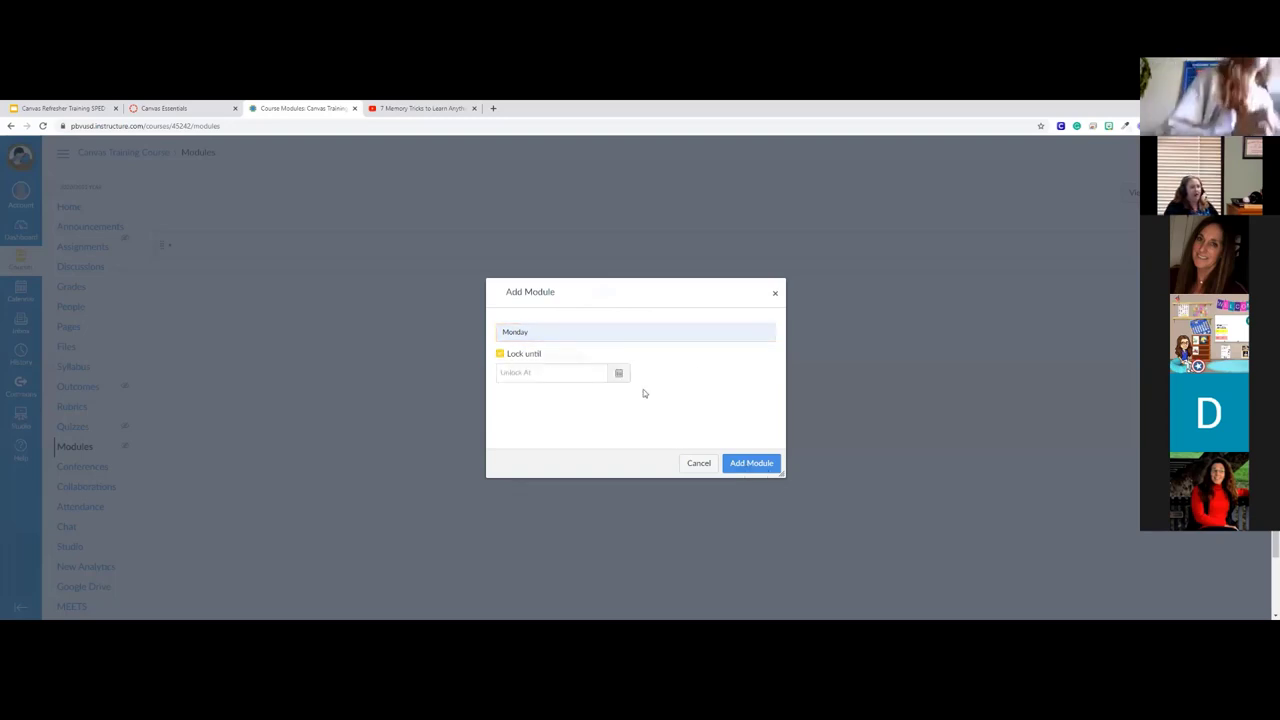
click(515, 353)
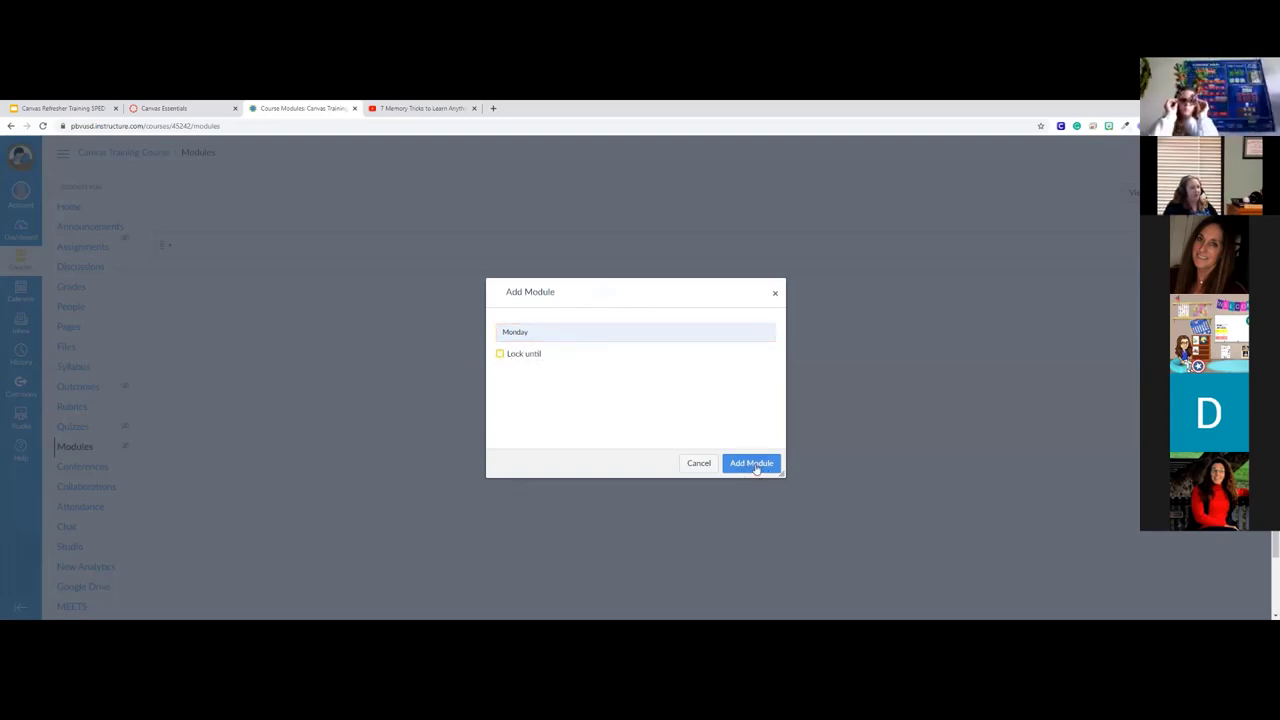
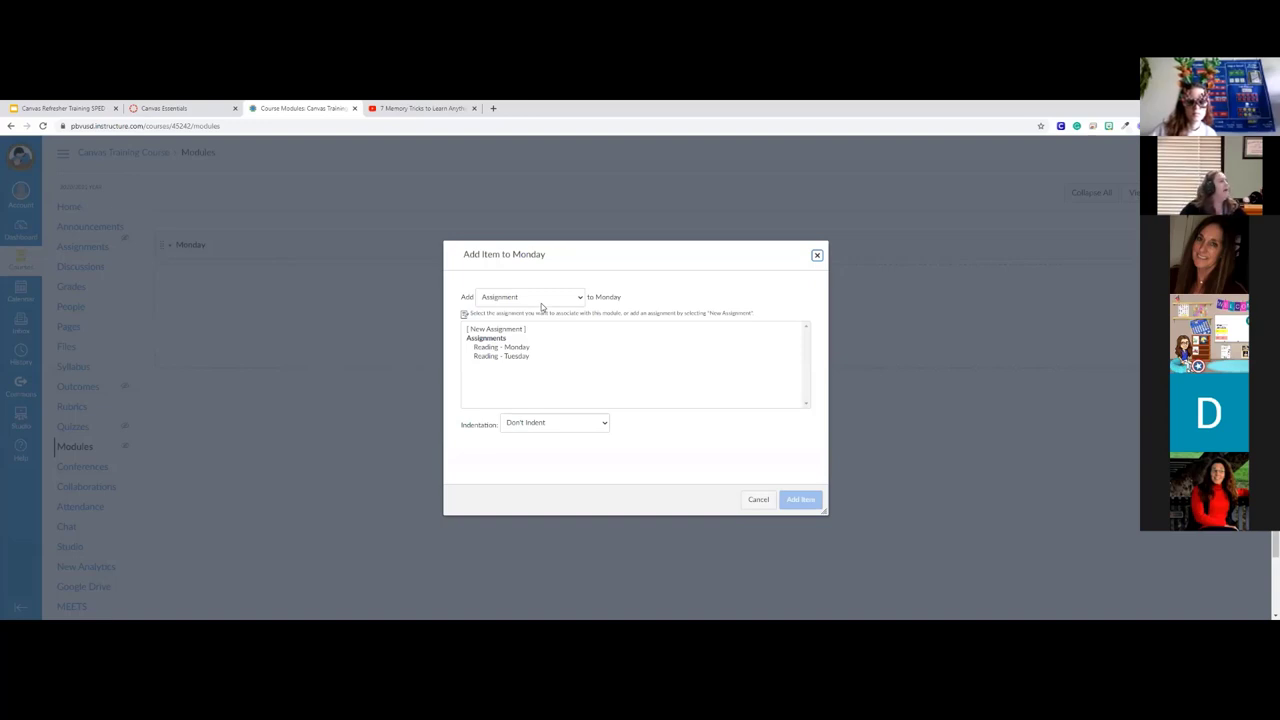
Step: Add the existing assignment "Reading - Monday" to the Monday module, indented 1 level
click(542, 297)
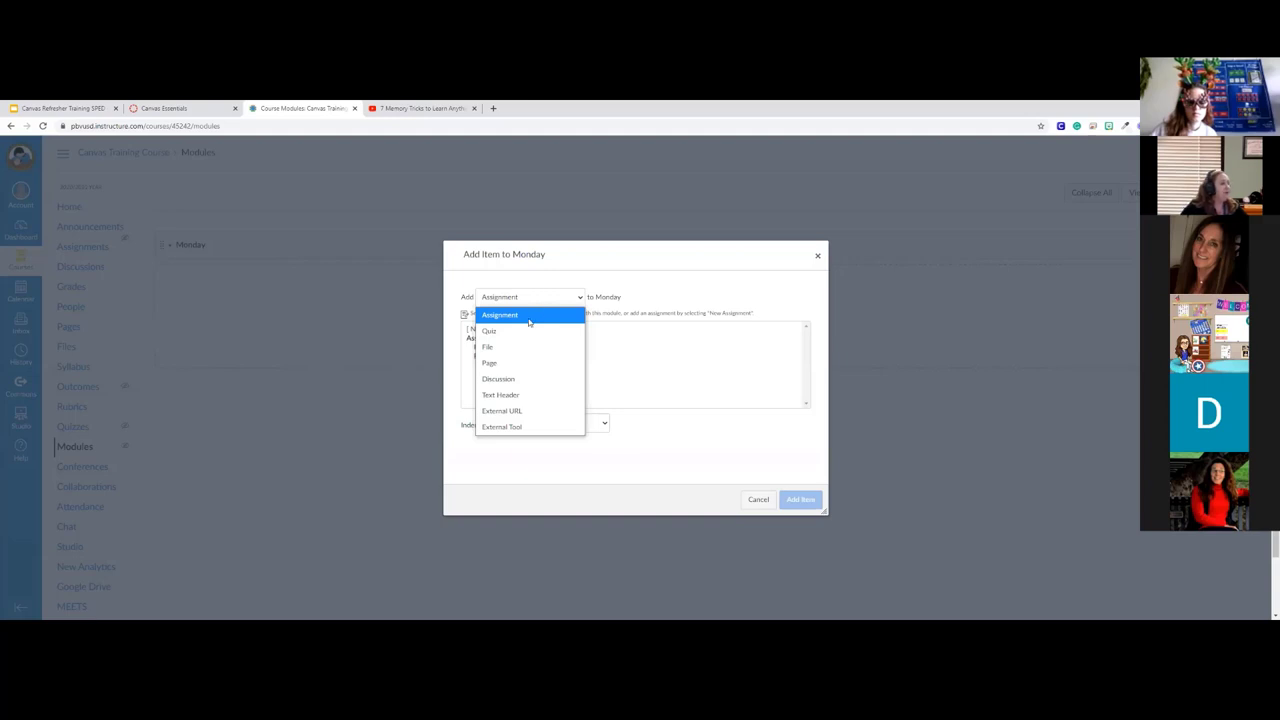
click(529, 318)
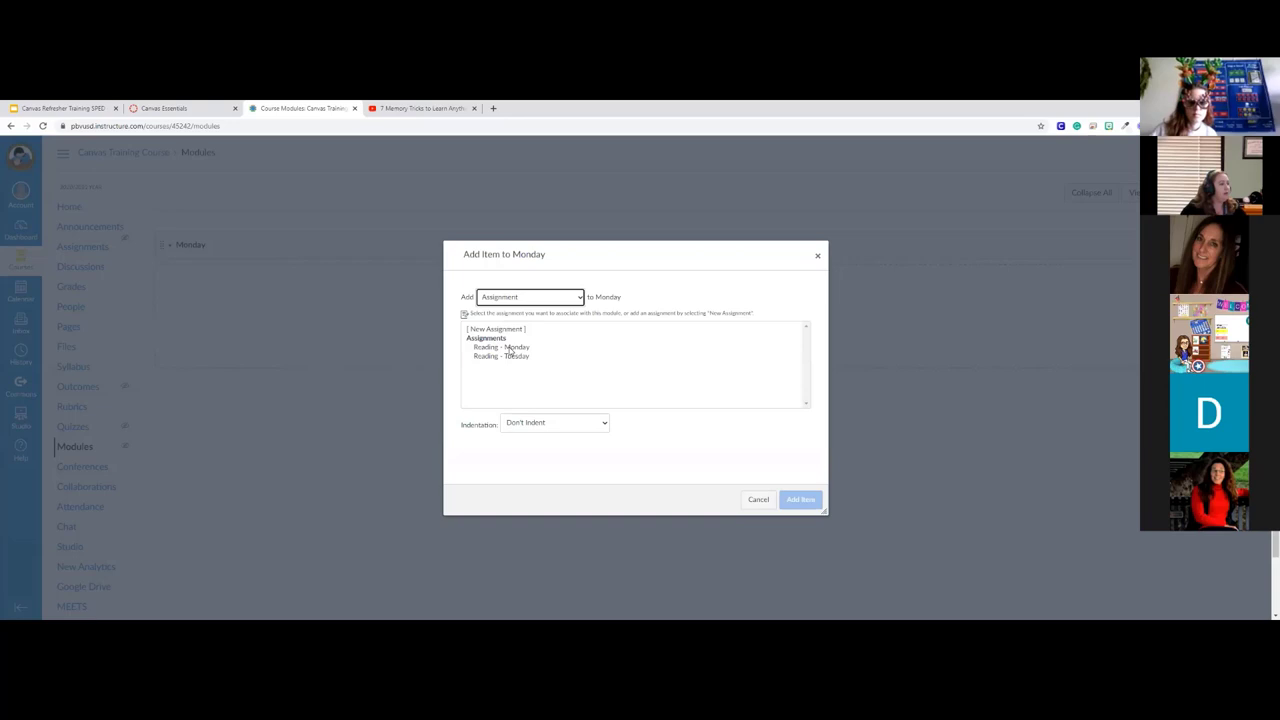
click(511, 348)
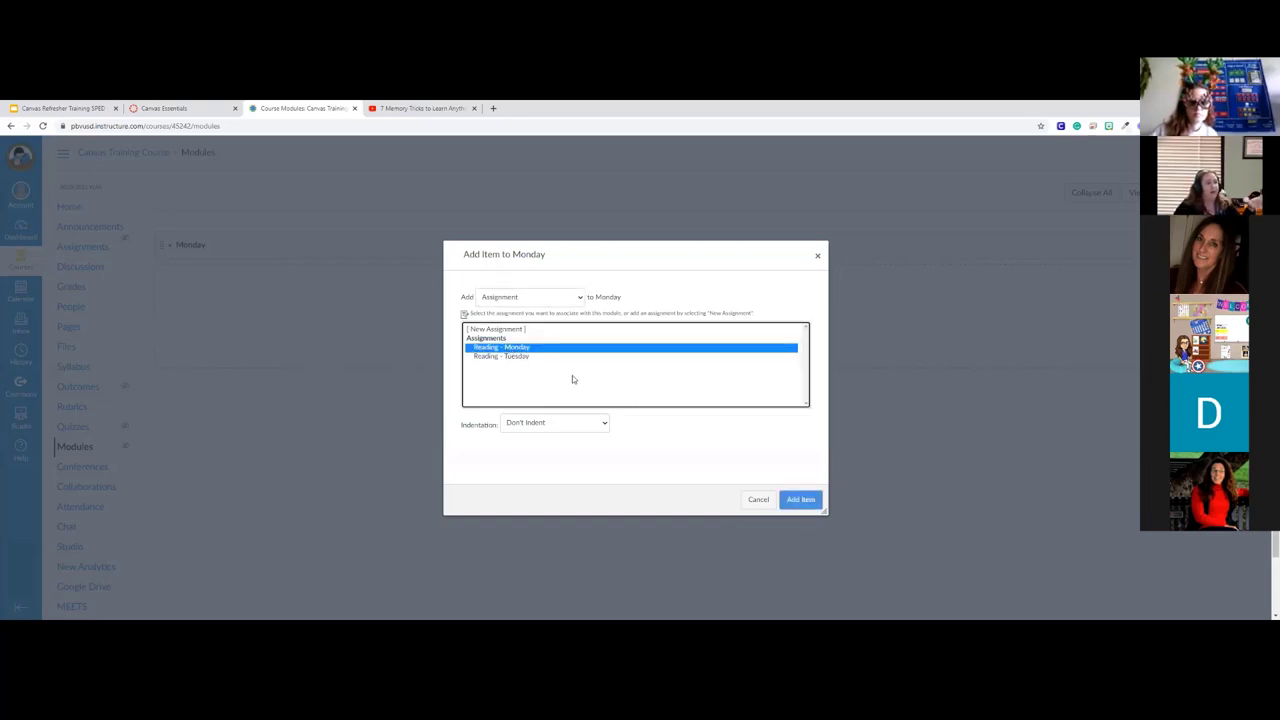
click(563, 424)
click(553, 456)
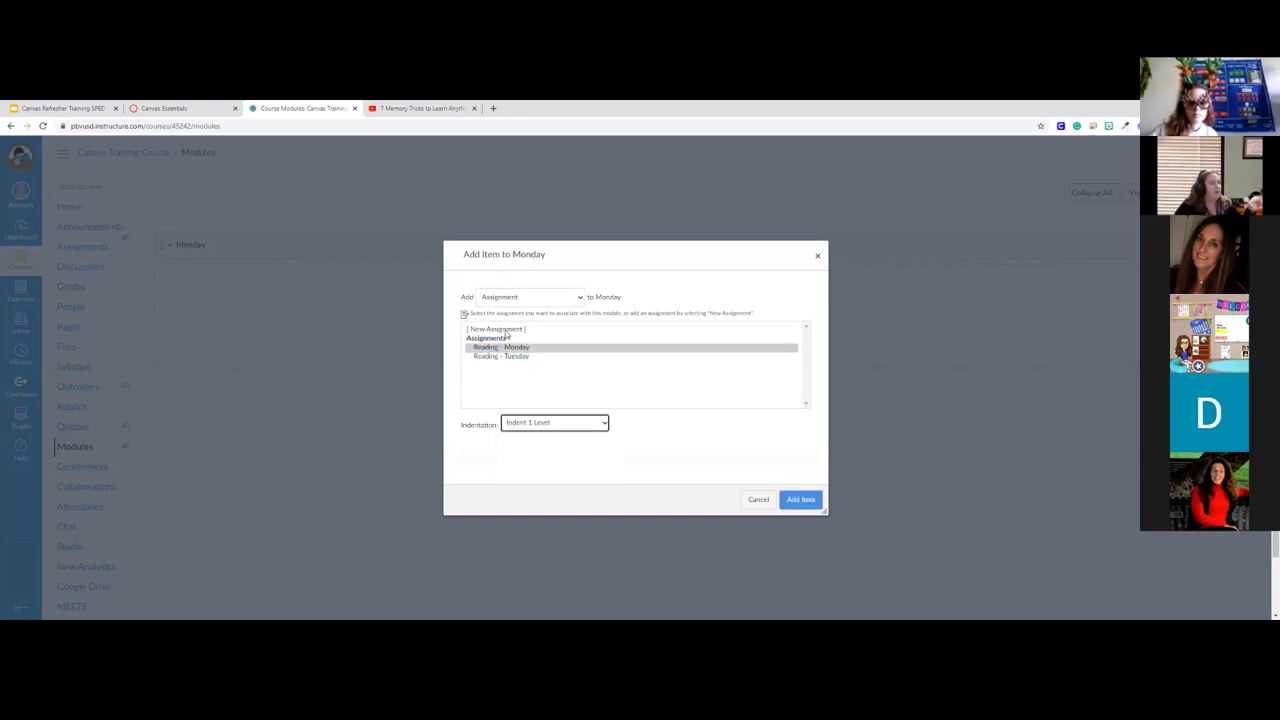
click(500, 329)
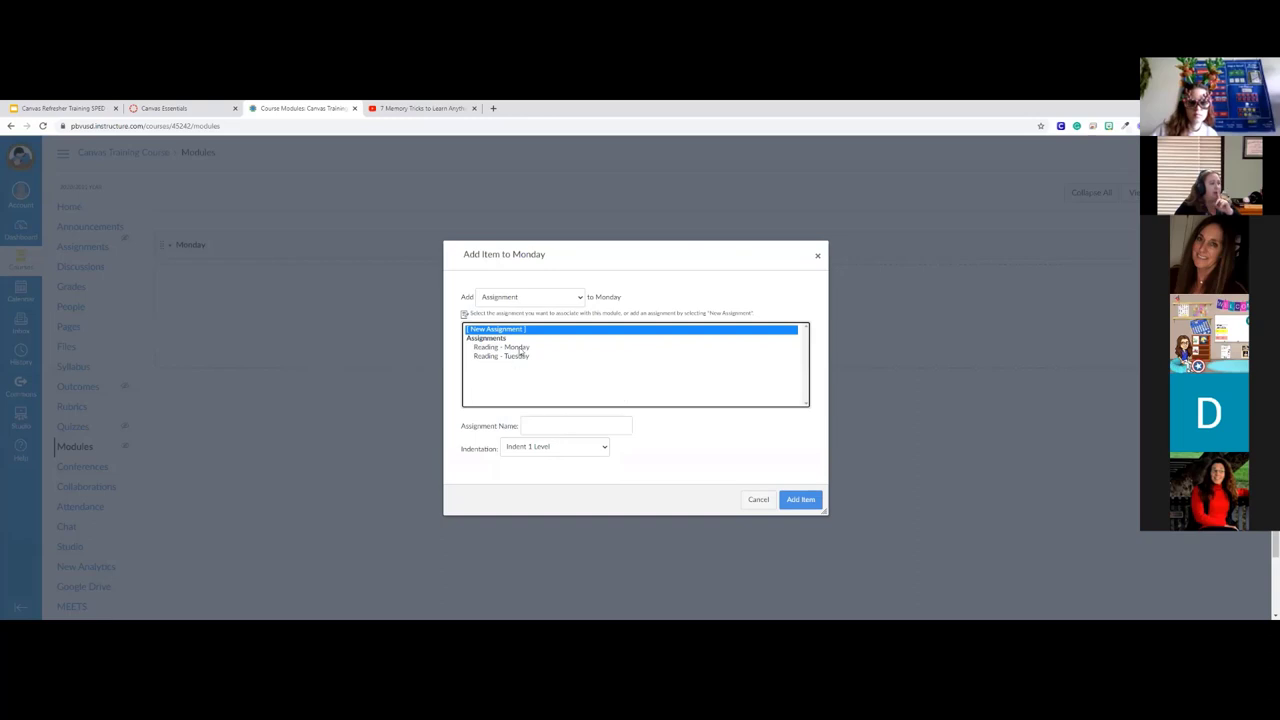
click(520, 350)
click(800, 499)
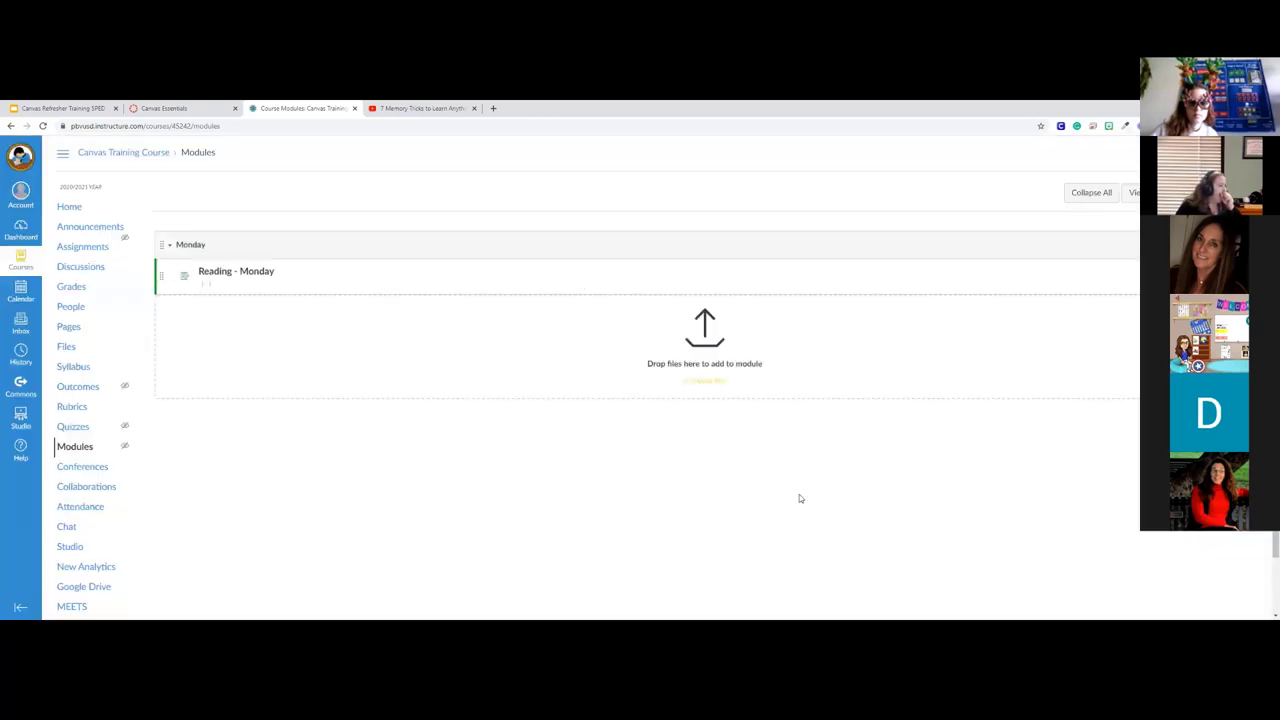
Step: Open the "Reading - Monday" assignment from the module, look over its content and start editing it
click(253, 272)
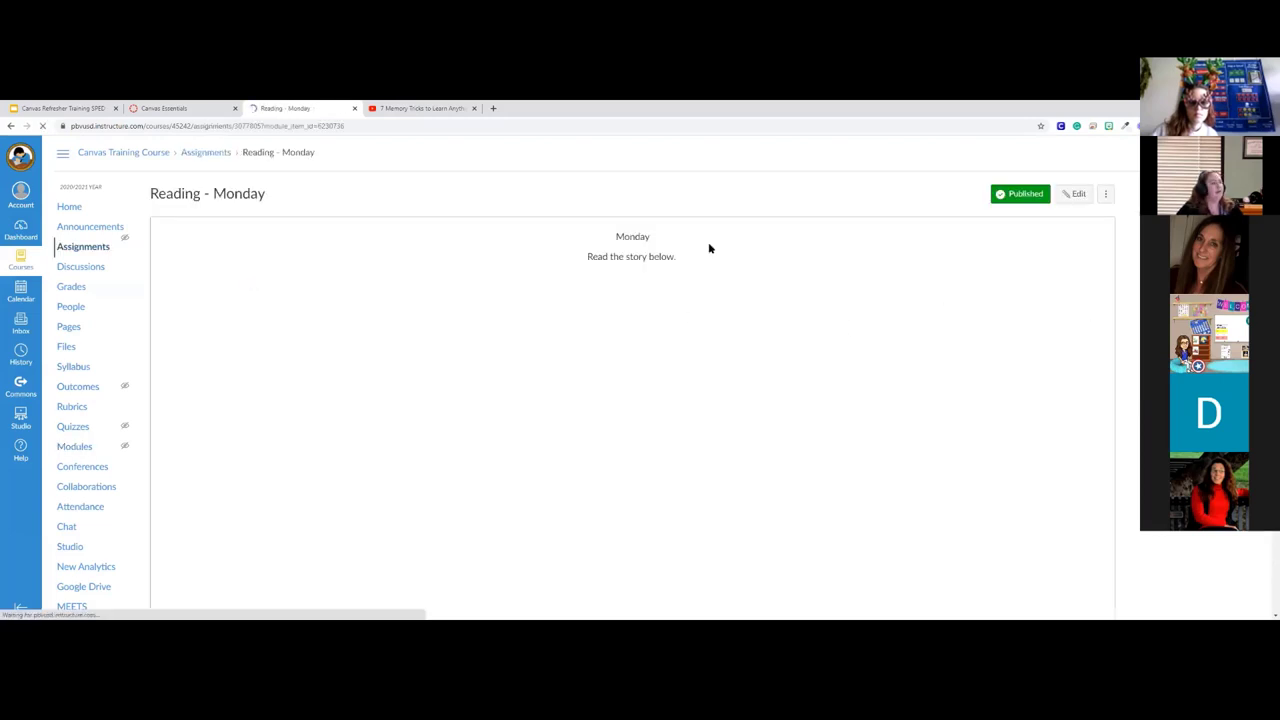
scroll(1012, 370, down, 2)
scroll(1014, 385, up, 2)
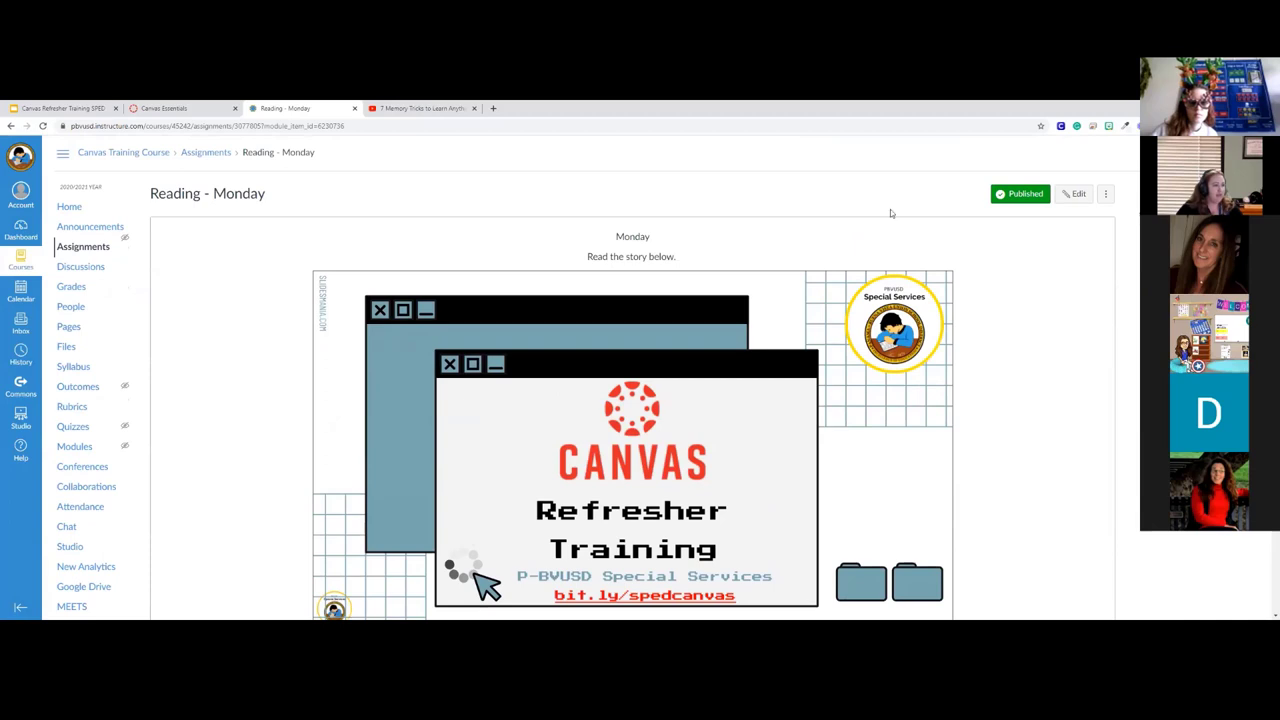
click(1074, 193)
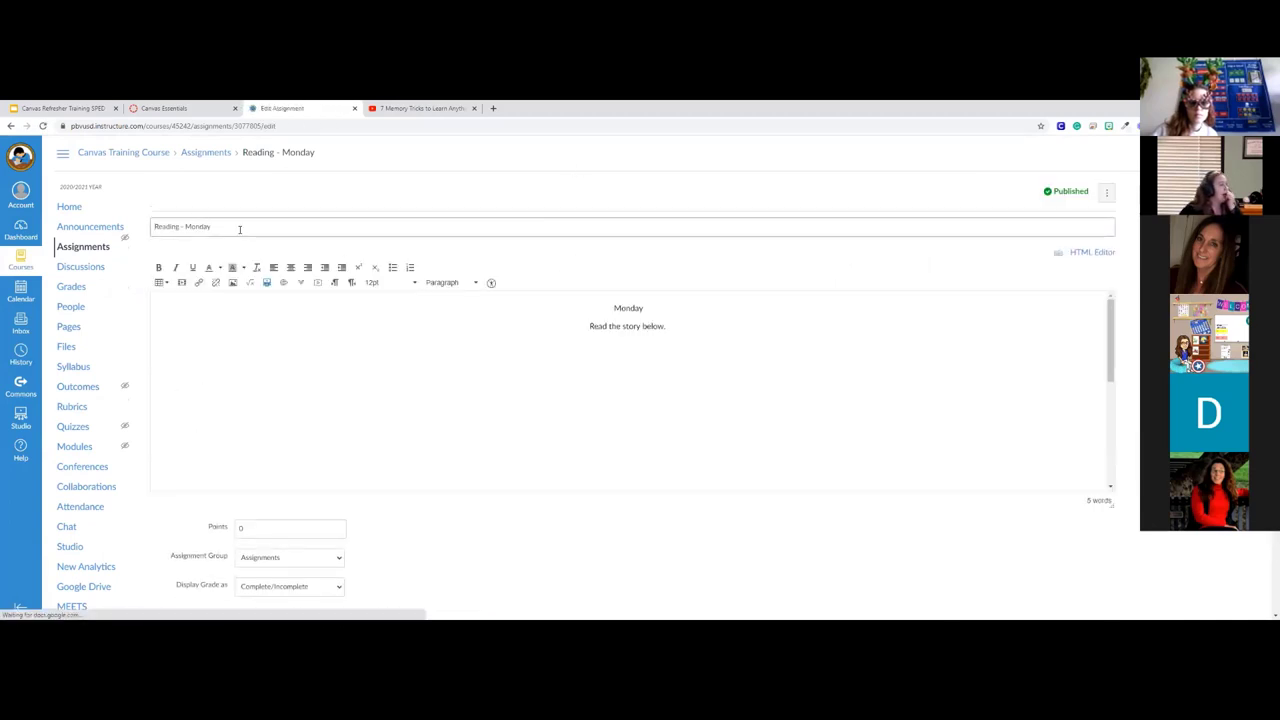
Step: Format the line "Read the story below." as bold 24pt text with a text color
drag(668, 328, 588, 327)
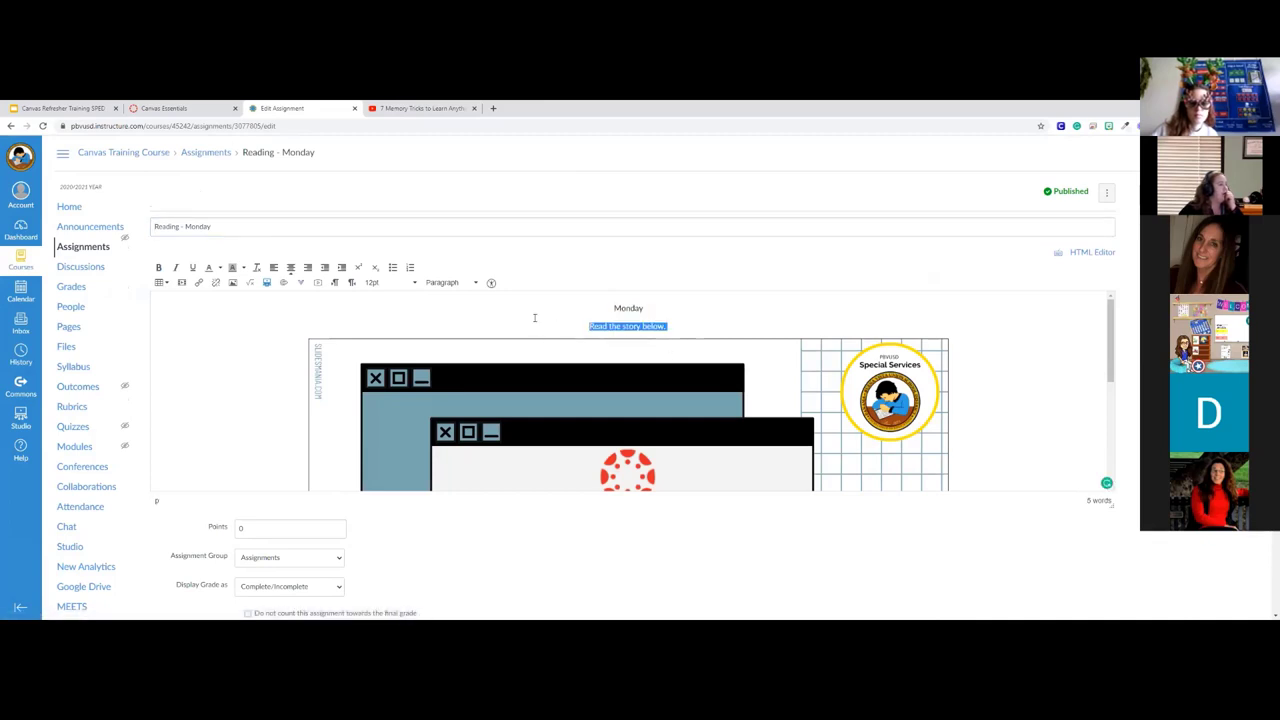
click(221, 268)
click(181, 283)
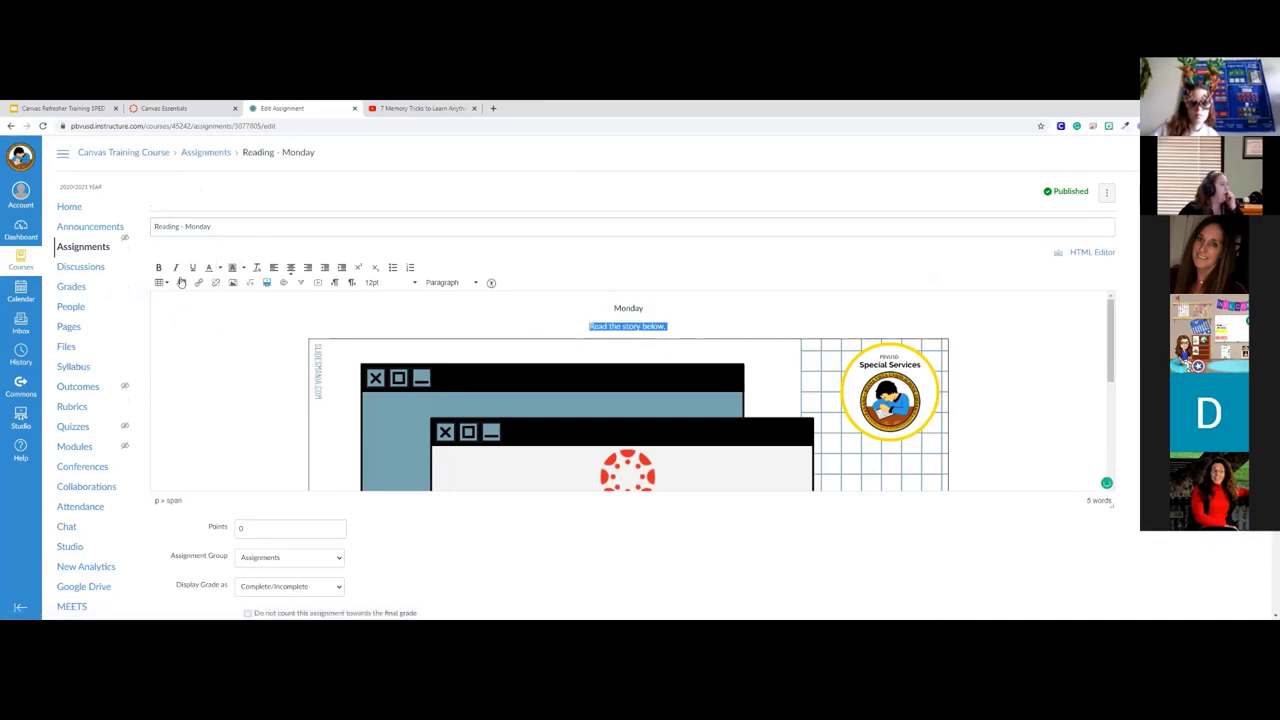
click(158, 267)
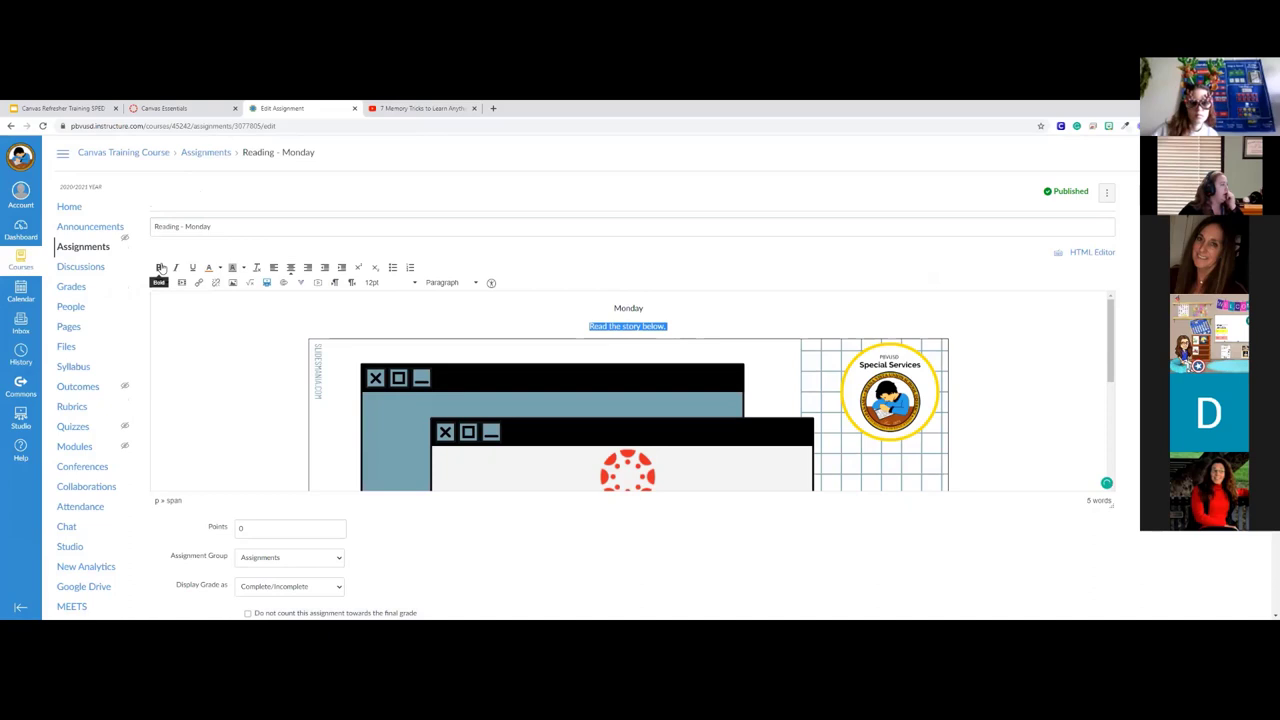
click(402, 283)
click(390, 368)
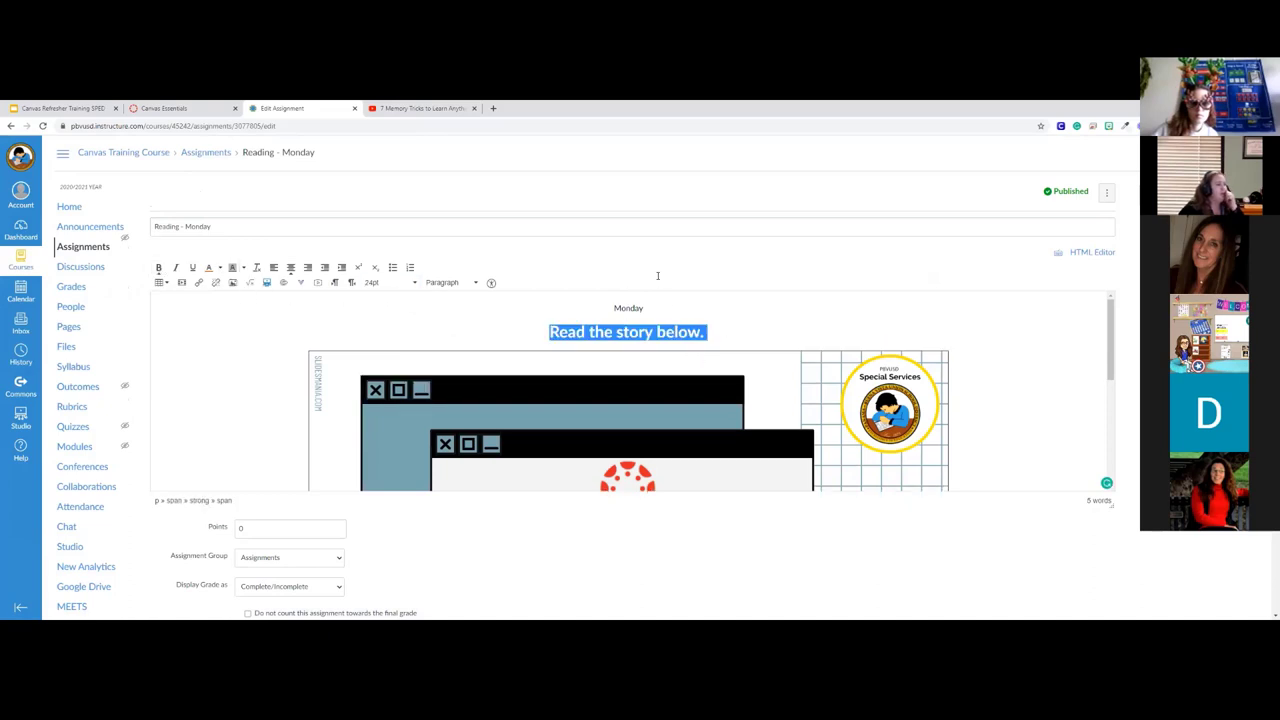
key(Up)
Step: Set how the Reading - Monday assignment's grade is displayed to Not Graded
scroll(700, 390, down, 5)
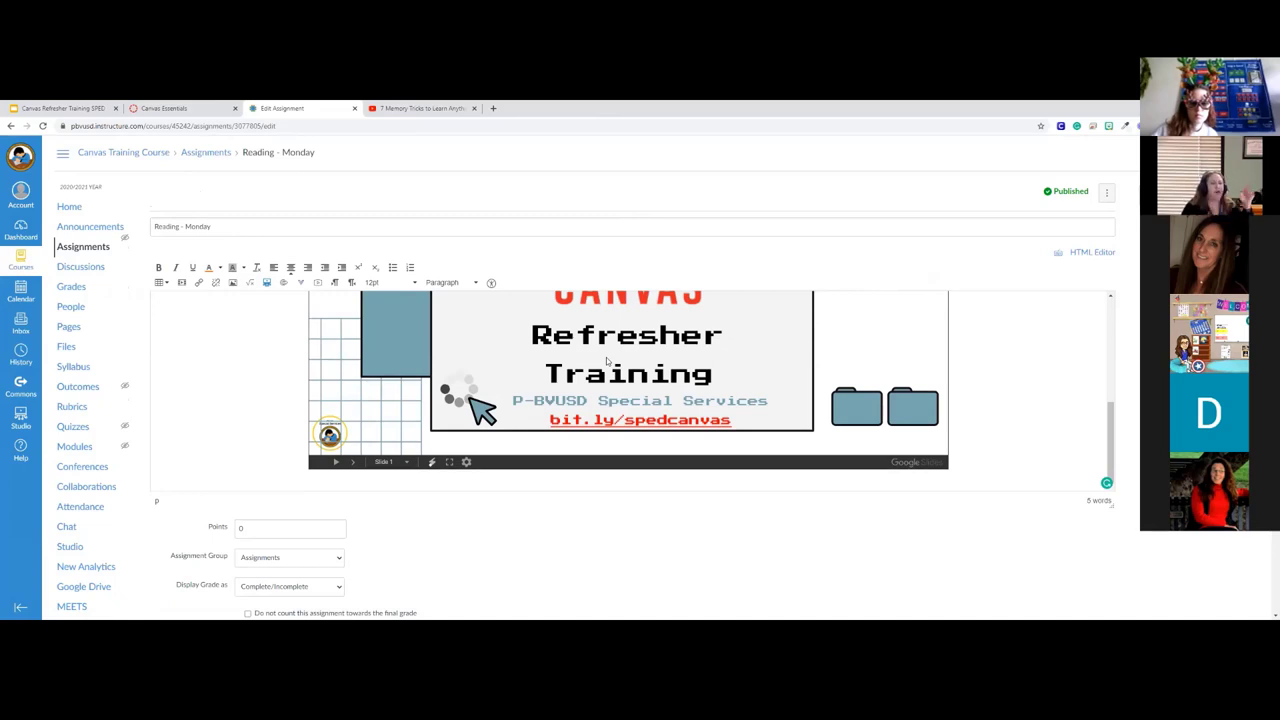
scroll(212, 400, down, 1)
scroll(212, 400, down, 3)
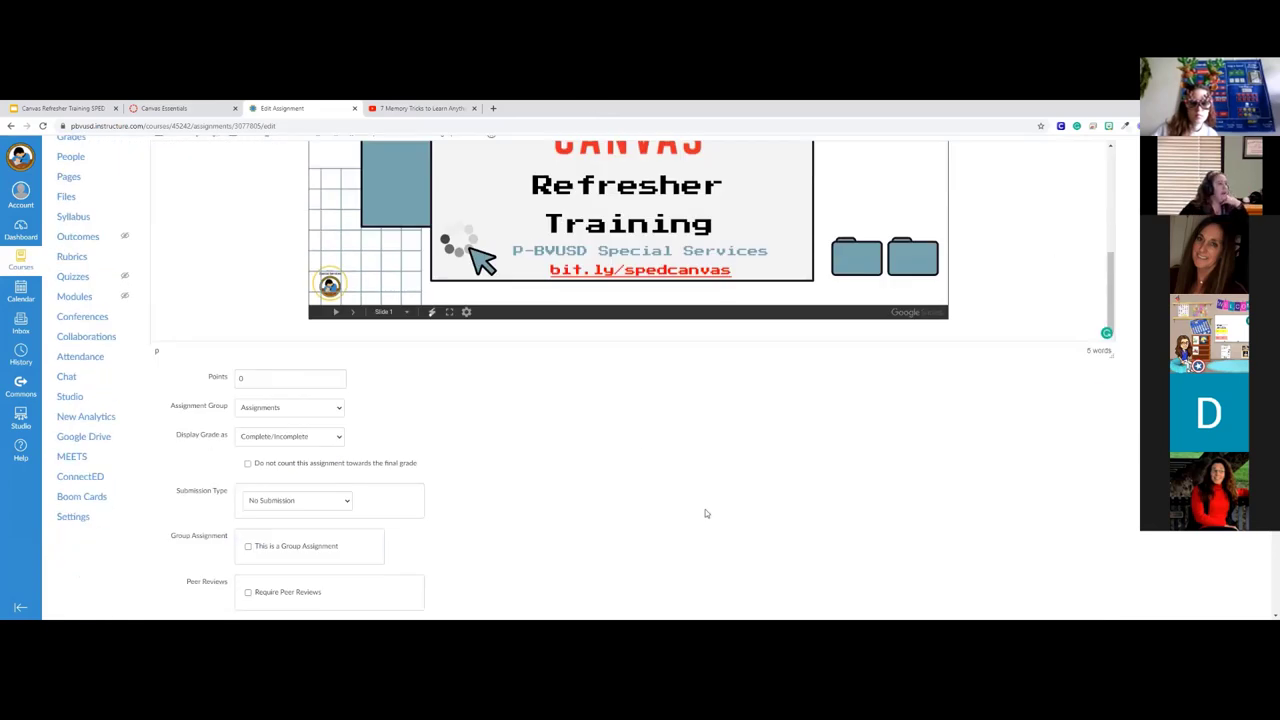
scroll(983, 398, up, 10)
scroll(975, 400, down, 5)
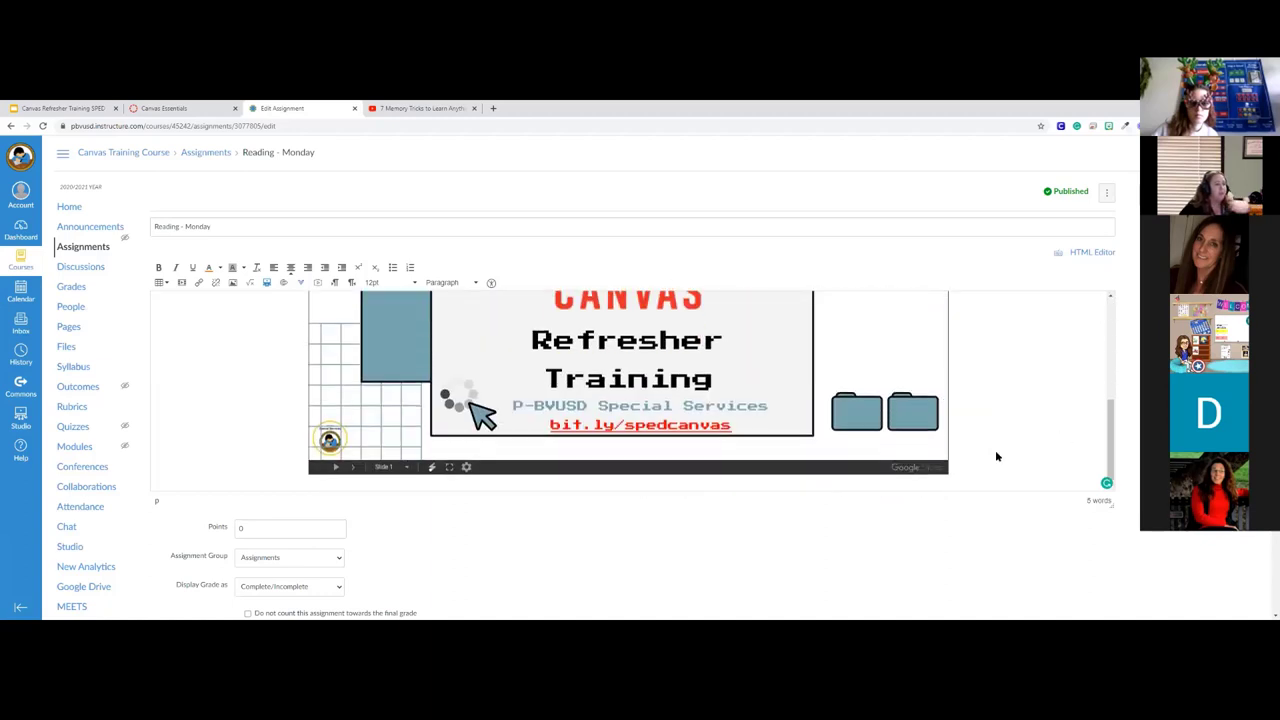
scroll(494, 486, down, 3)
scroll(348, 330, down, 3)
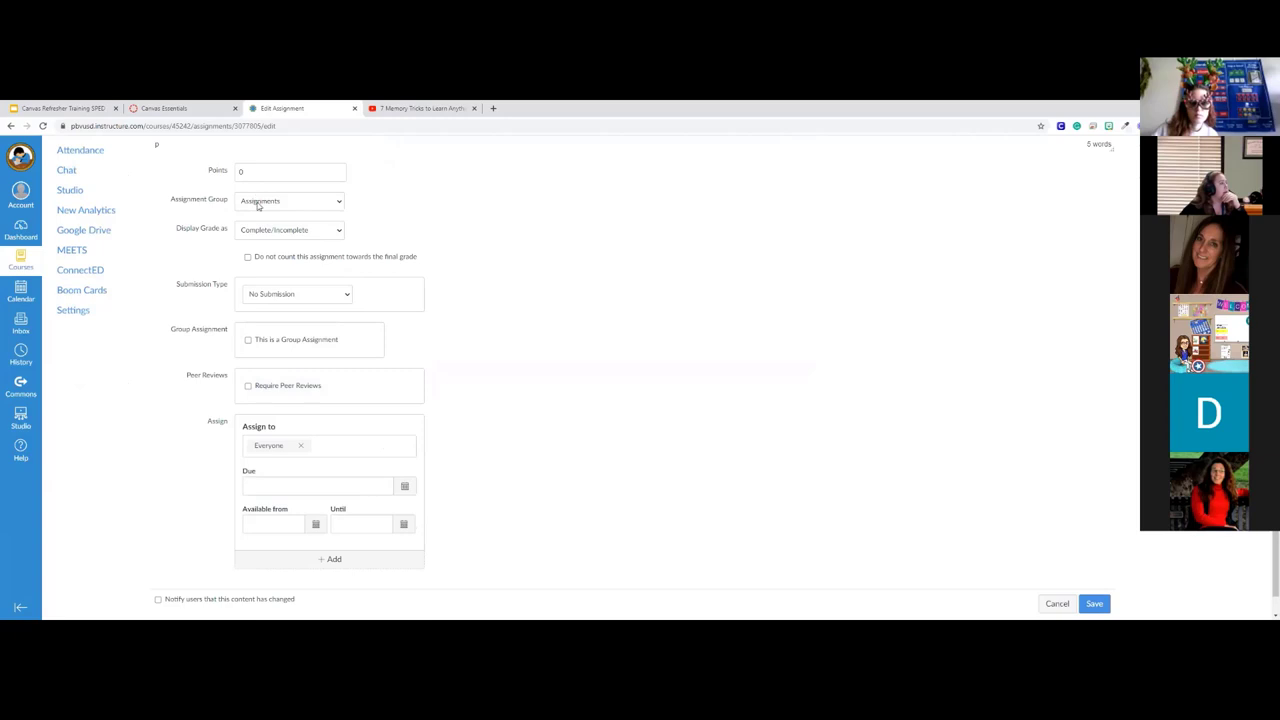
click(260, 203)
click(282, 220)
click(283, 230)
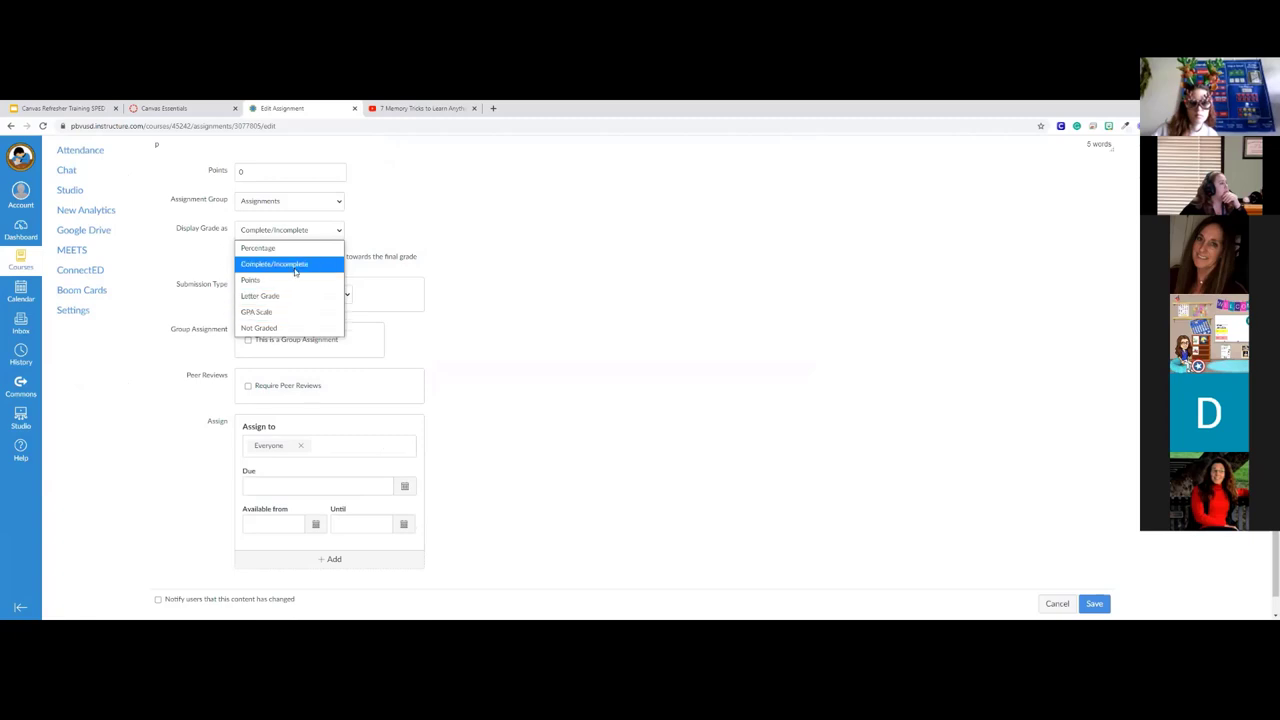
click(259, 328)
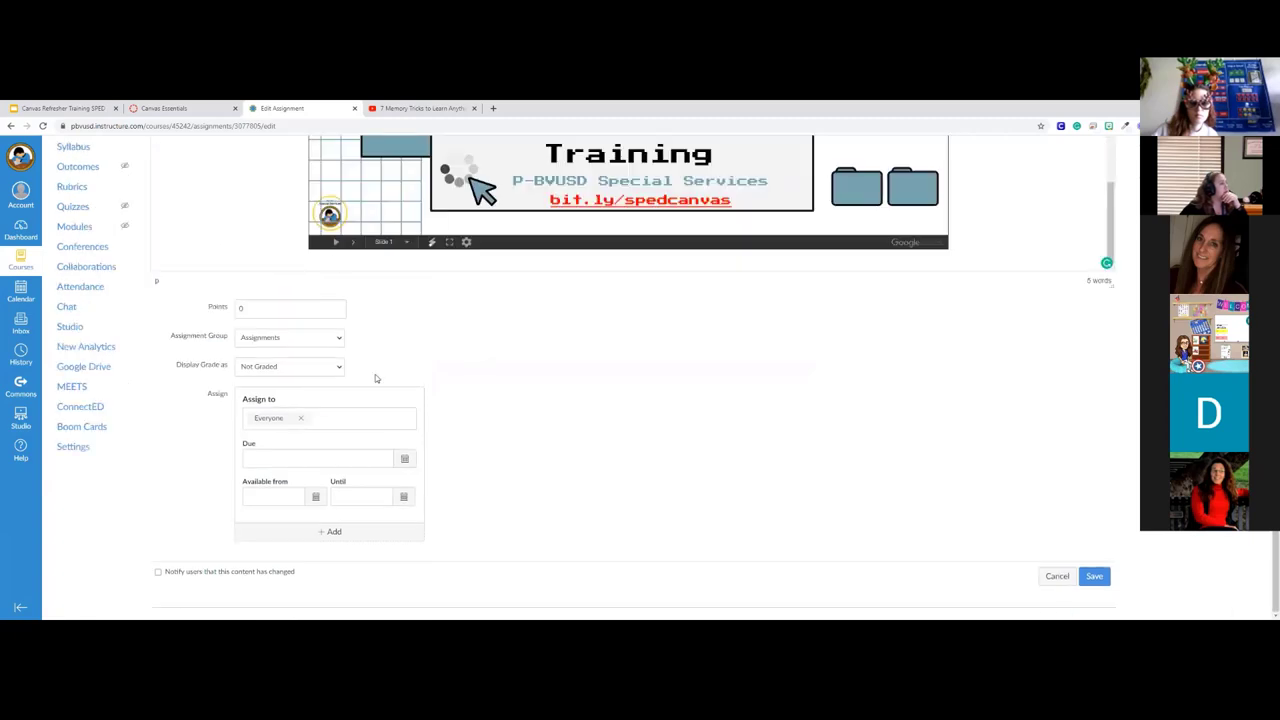
click(284, 369)
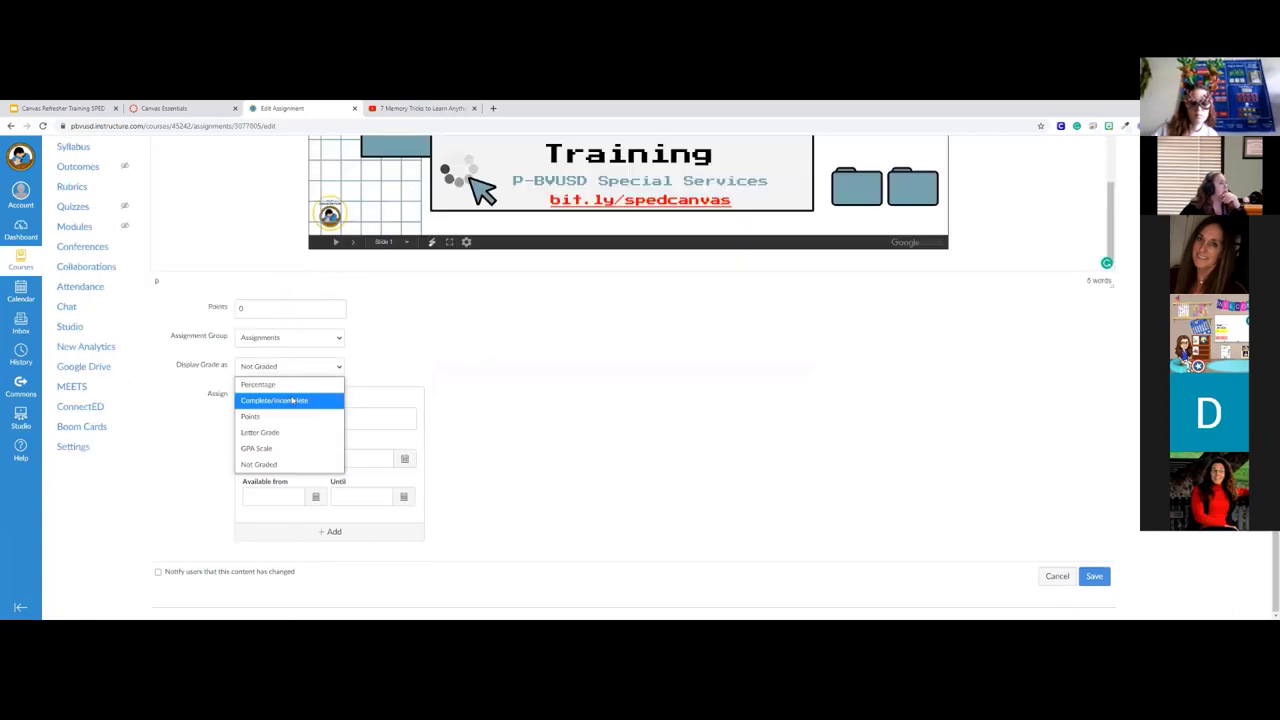
click(397, 376)
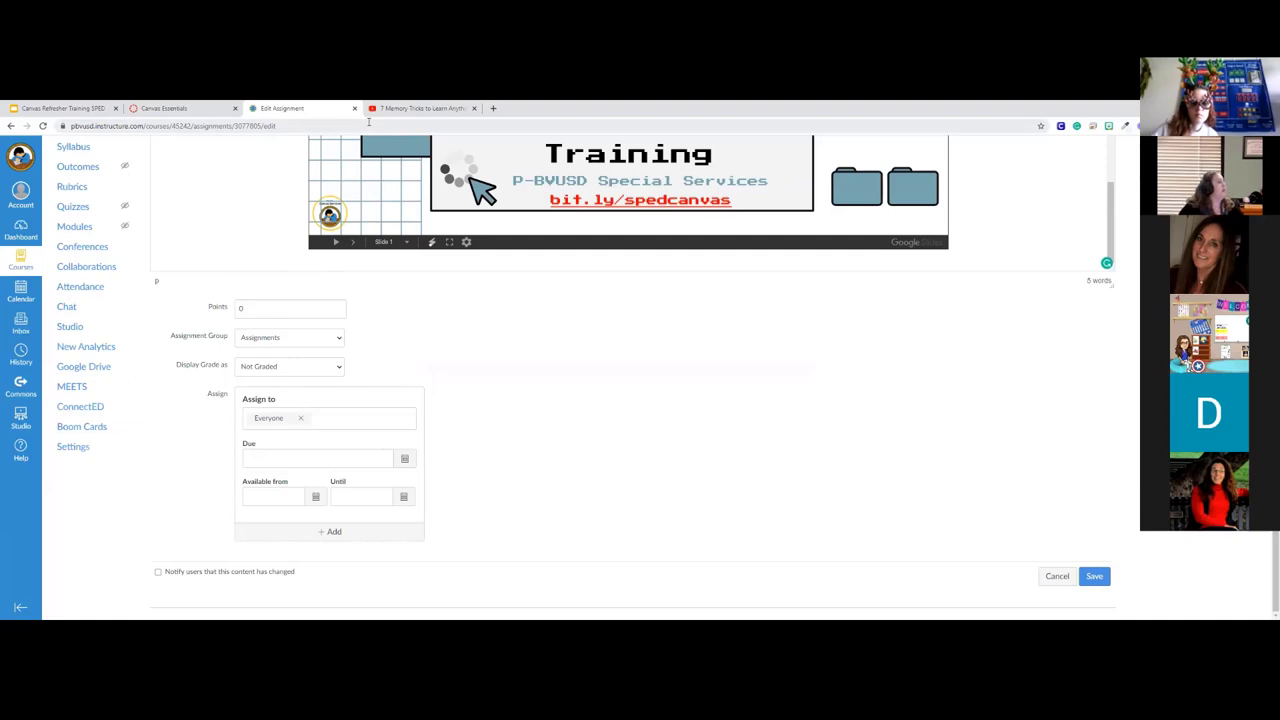
Step: Keep the assignment assigned to Everyone, set its due date to Dec 21 at 11:59pm and save it
click(326, 419)
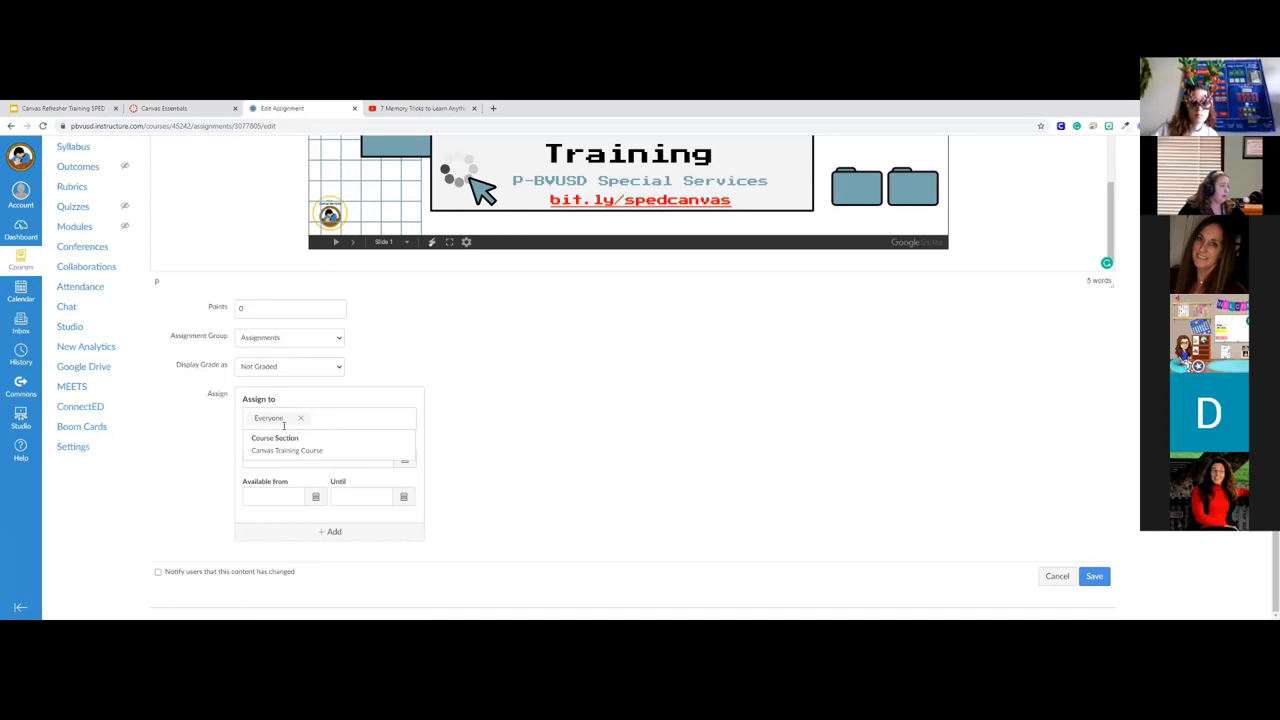
click(643, 495)
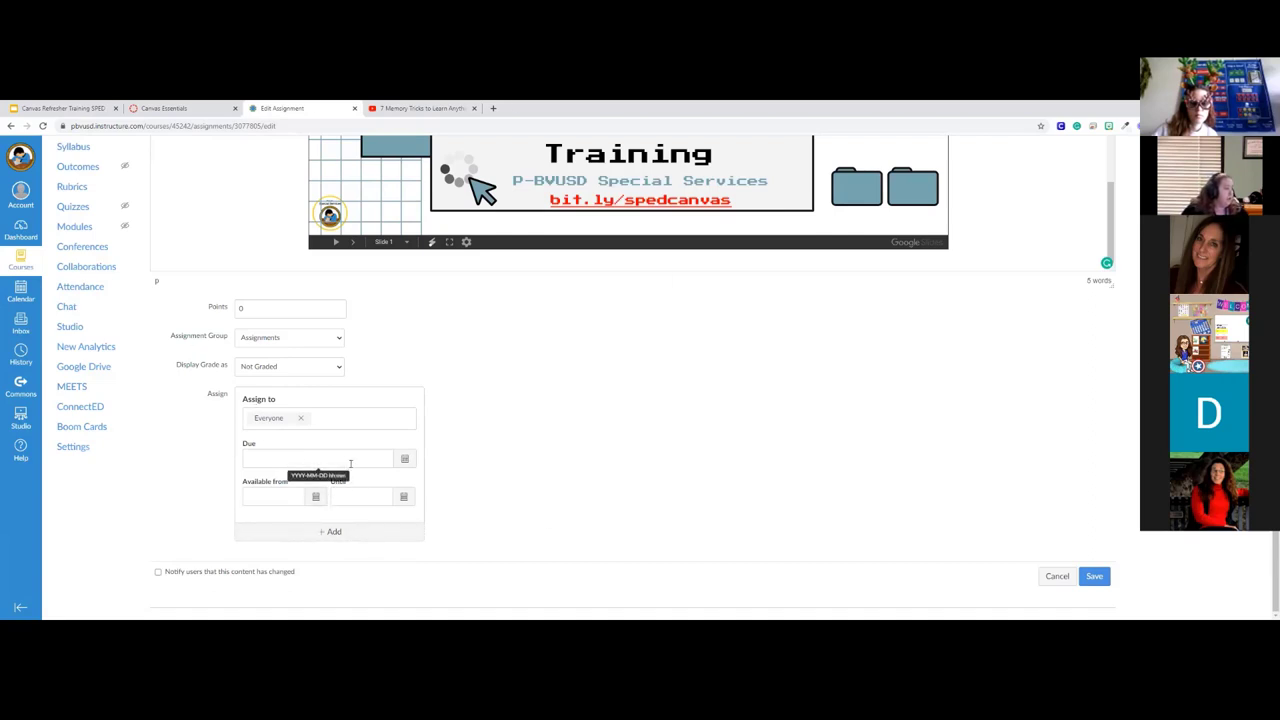
click(404, 459)
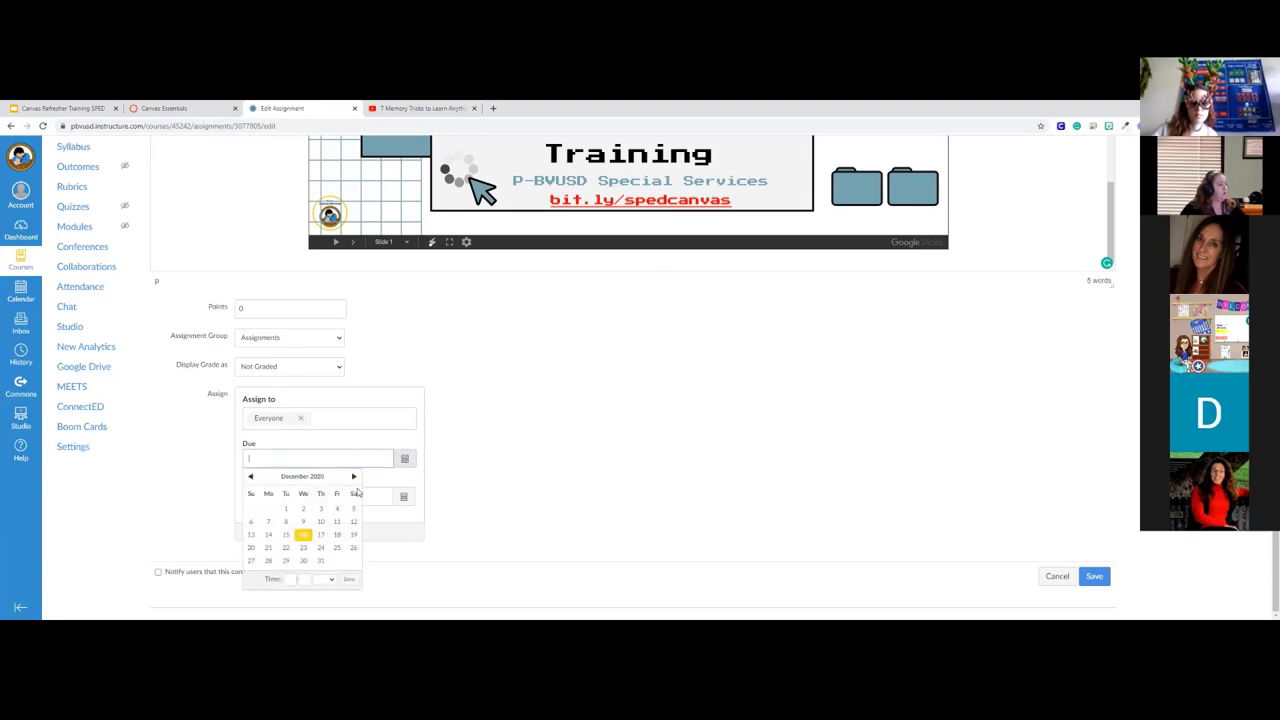
click(268, 548)
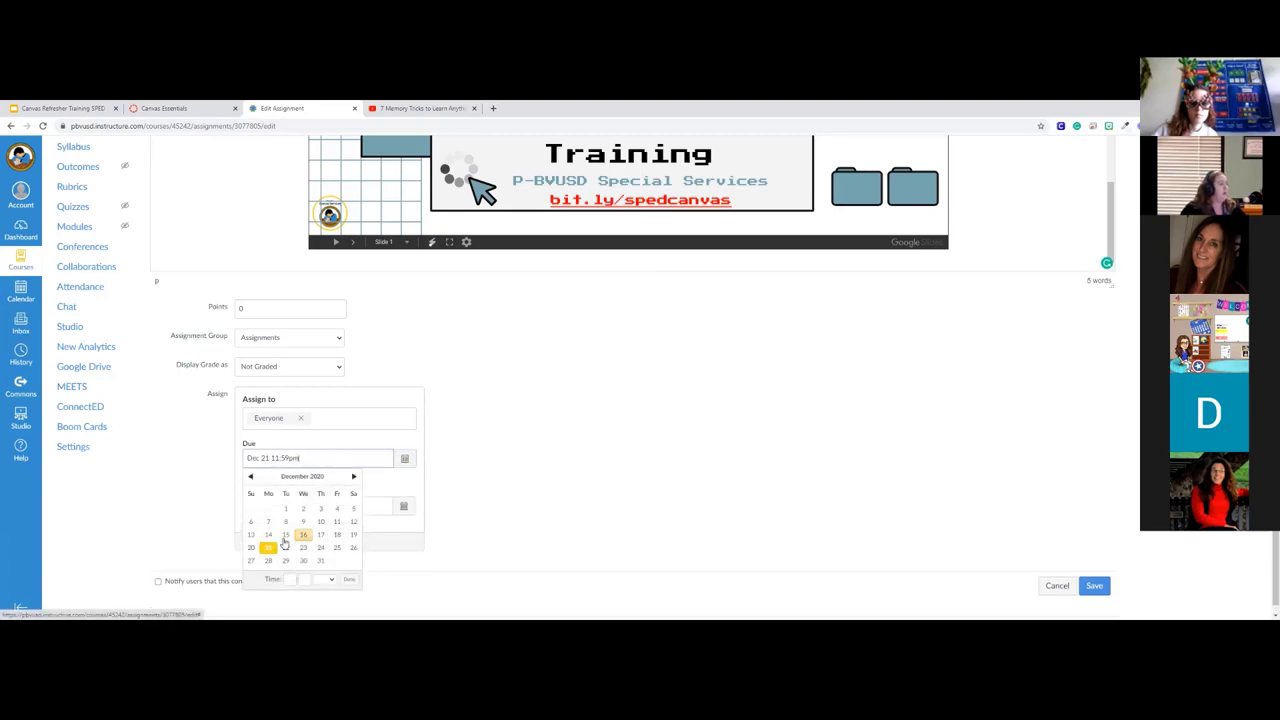
click(544, 517)
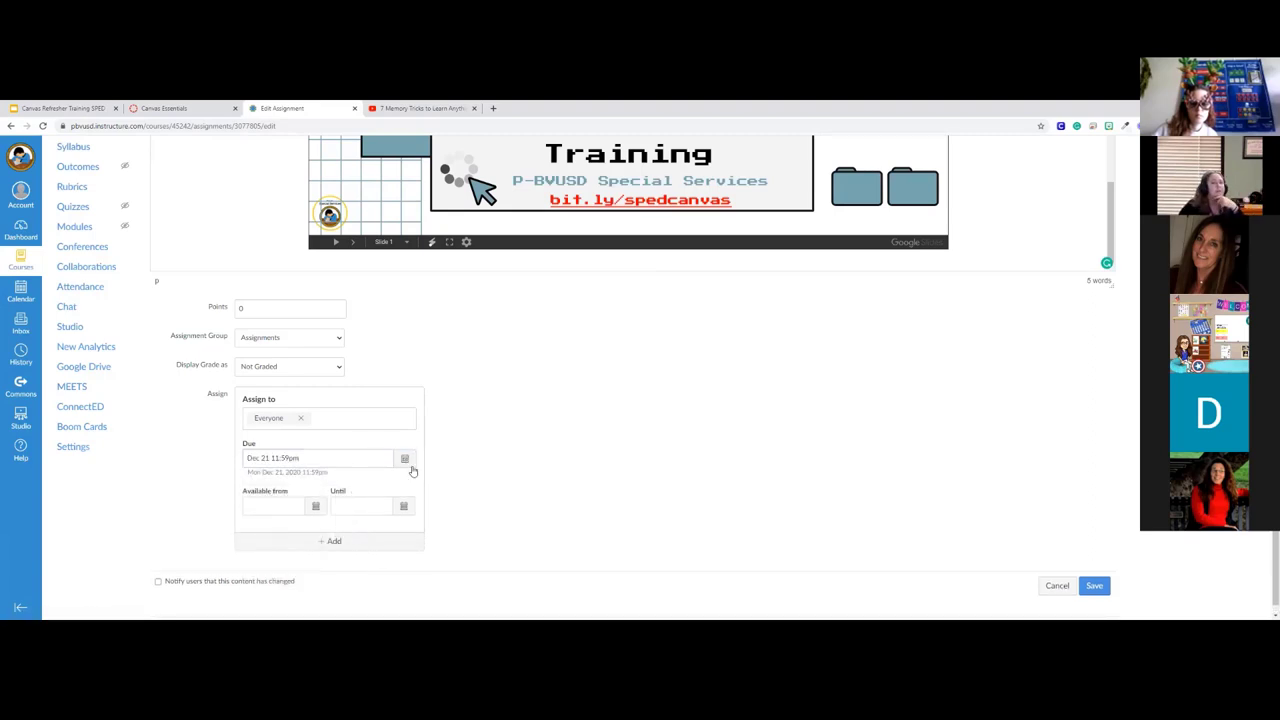
click(1096, 586)
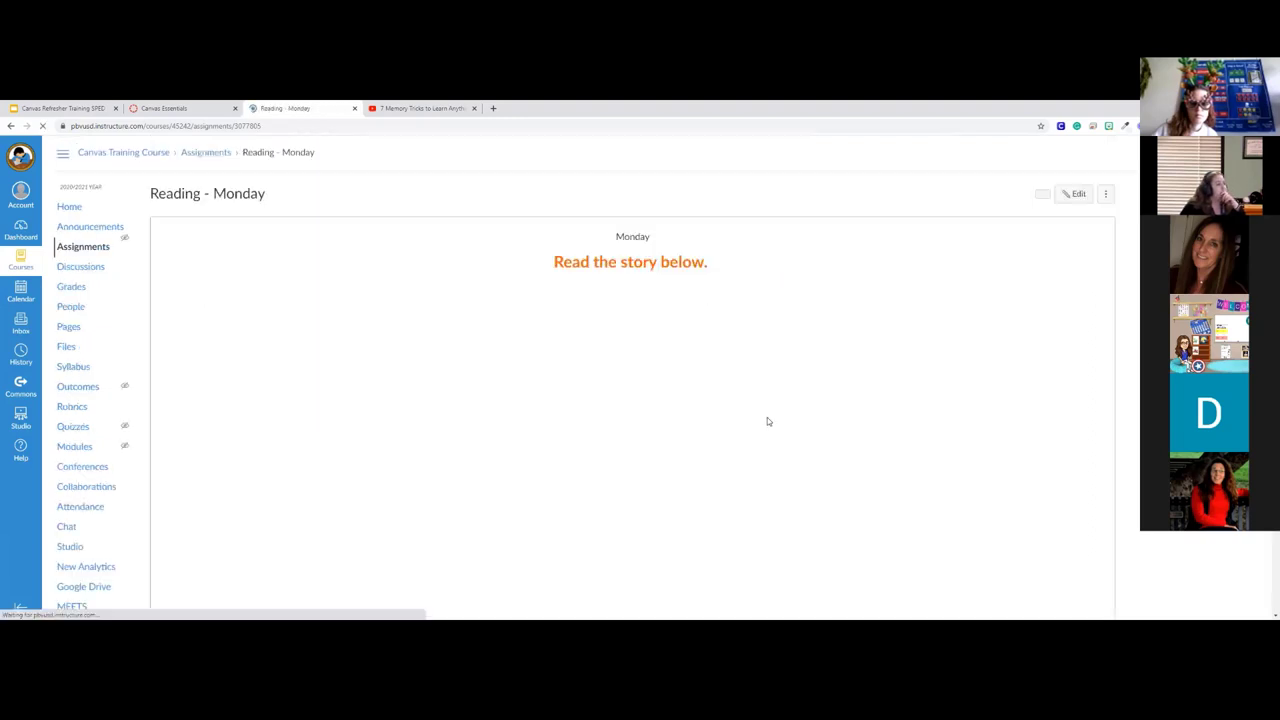
Step: Review the saved Reading - Monday assignment, its due date details and the first three slides of its embedded presentation
scroll(866, 369, down, 3)
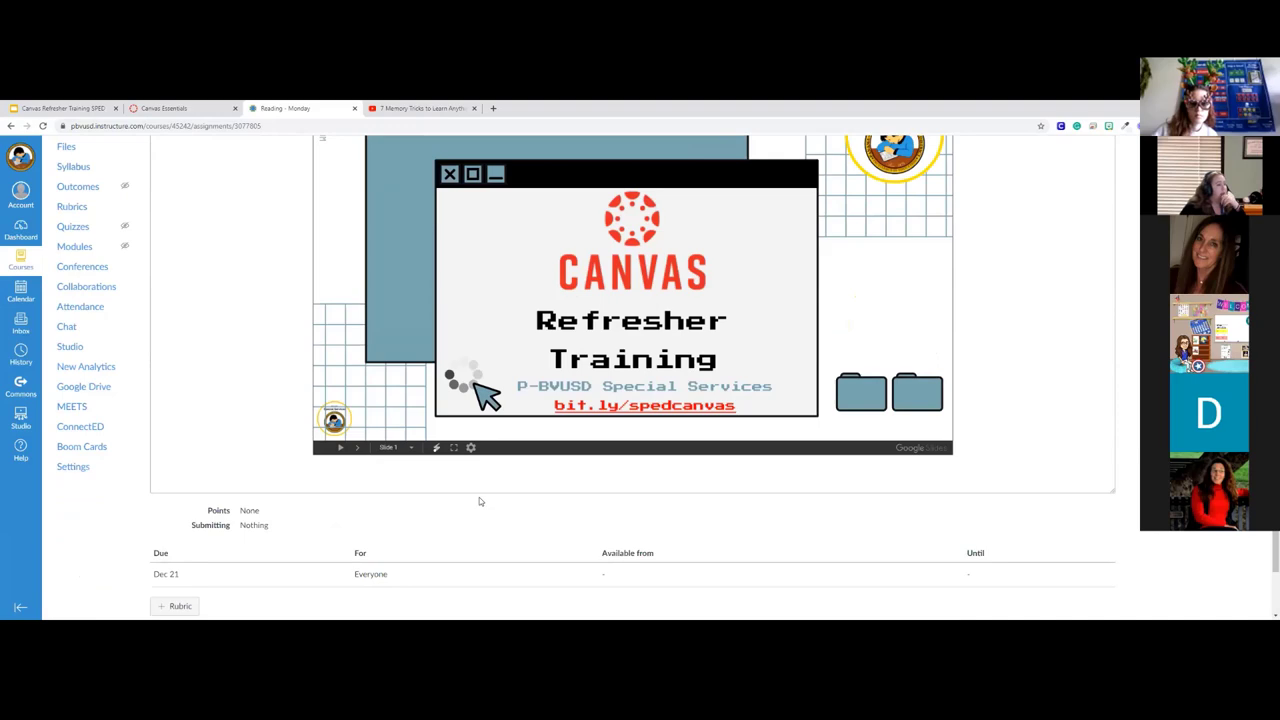
scroll(512, 612, up, 3)
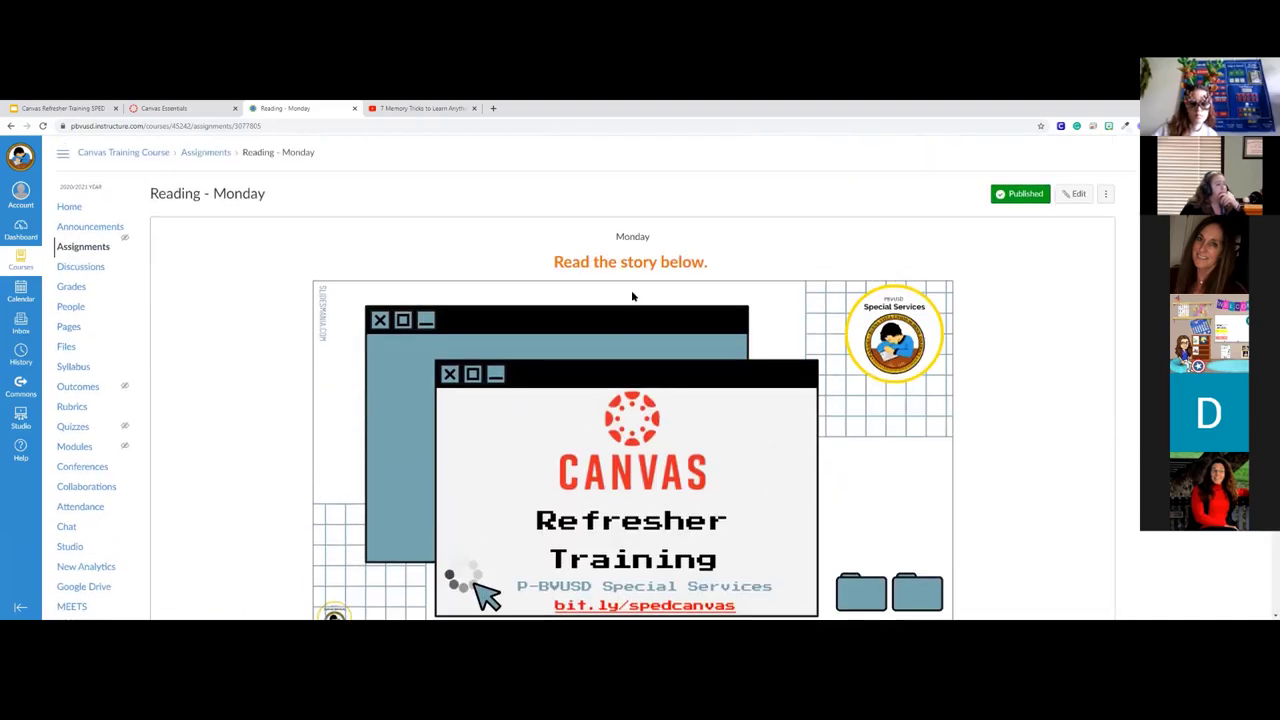
scroll(266, 423, down, 3)
click(355, 449)
scroll(343, 462, up, 3)
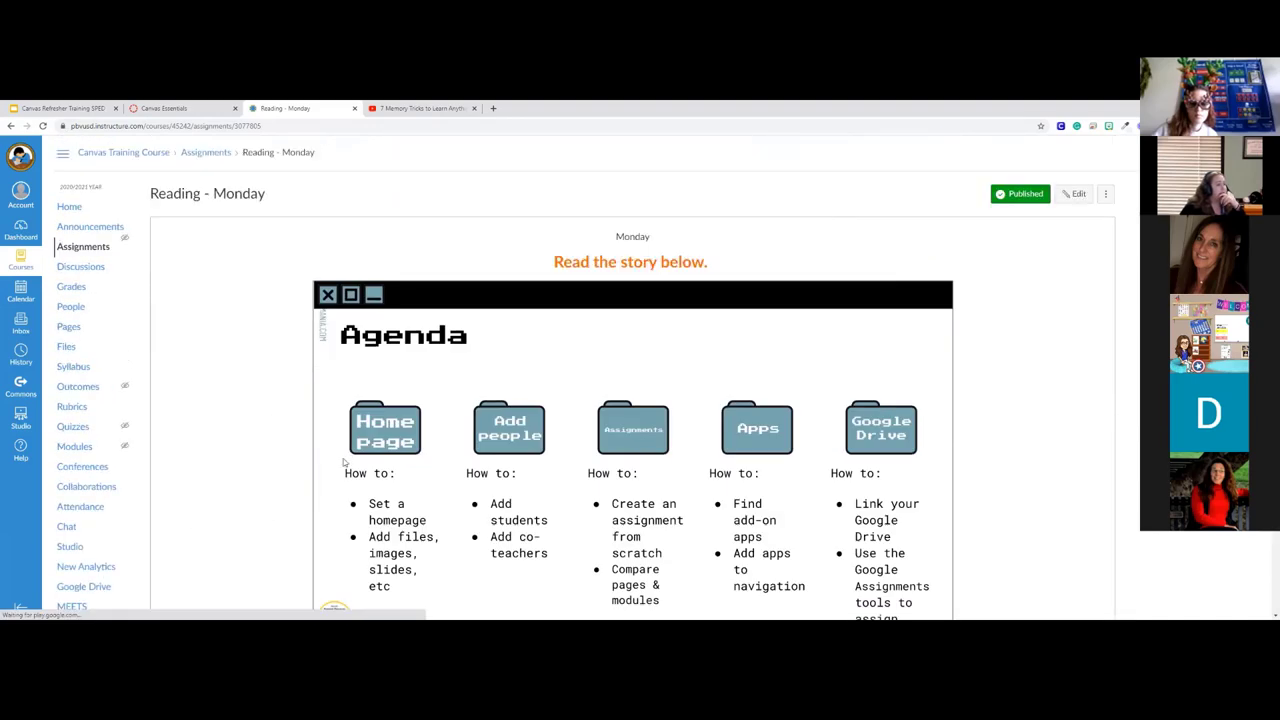
scroll(343, 462, down, 3)
click(357, 448)
scroll(600, 450, up, 3)
scroll(1032, 517, down, 3)
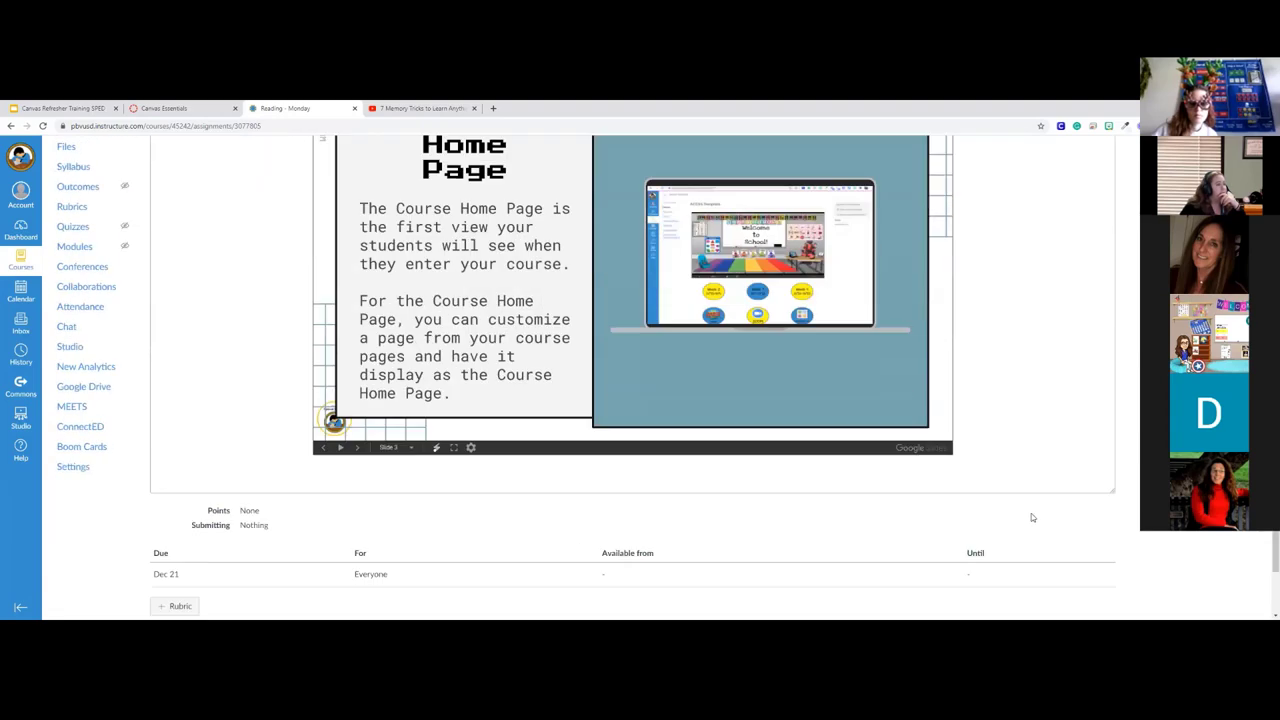
scroll(1026, 530, up, 3)
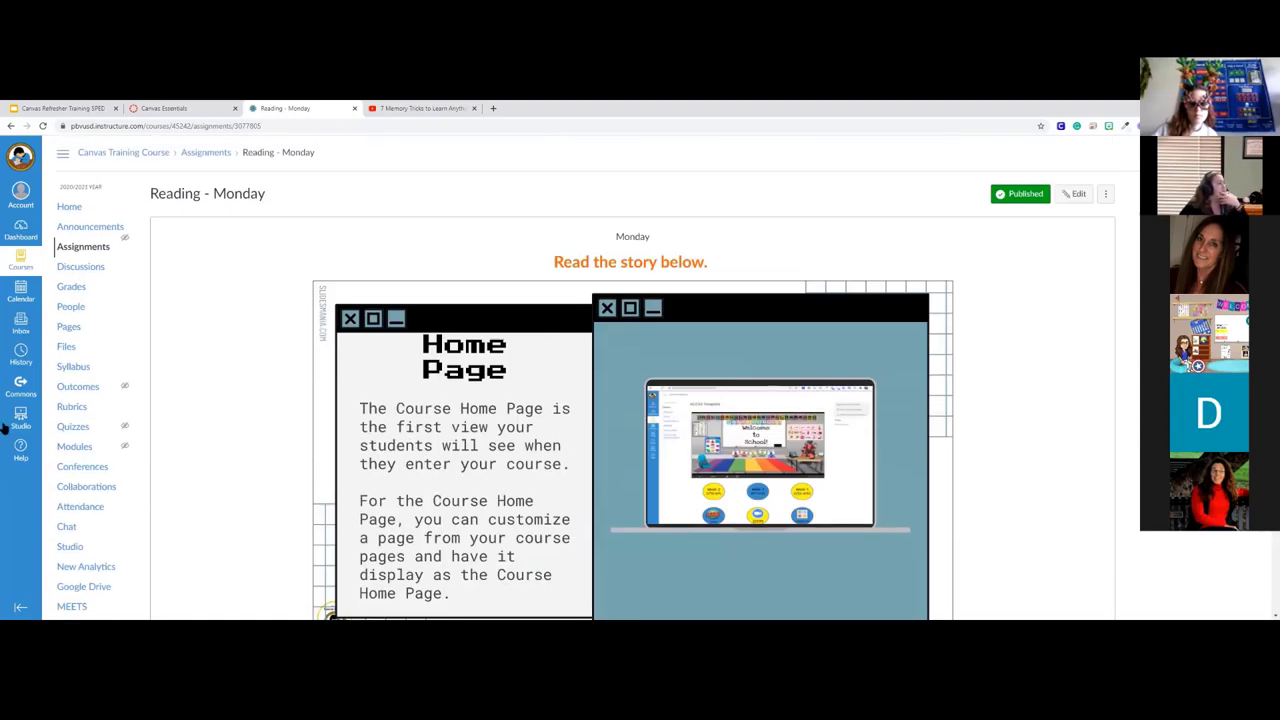
scroll(123, 492, down, 2)
scroll(123, 492, up, 3)
Step: Check a home page flyer link and the Reading - Monday assignment in Student View, and leave Student View
click(69, 206)
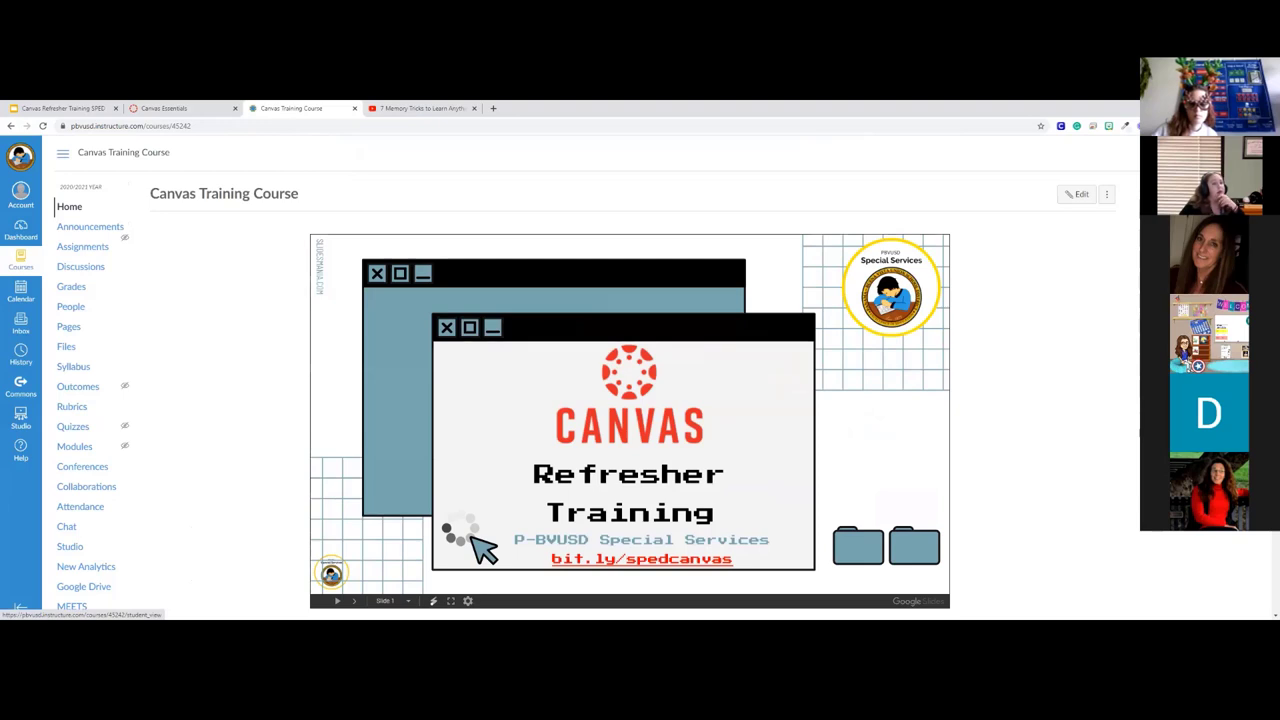
click(1121, 346)
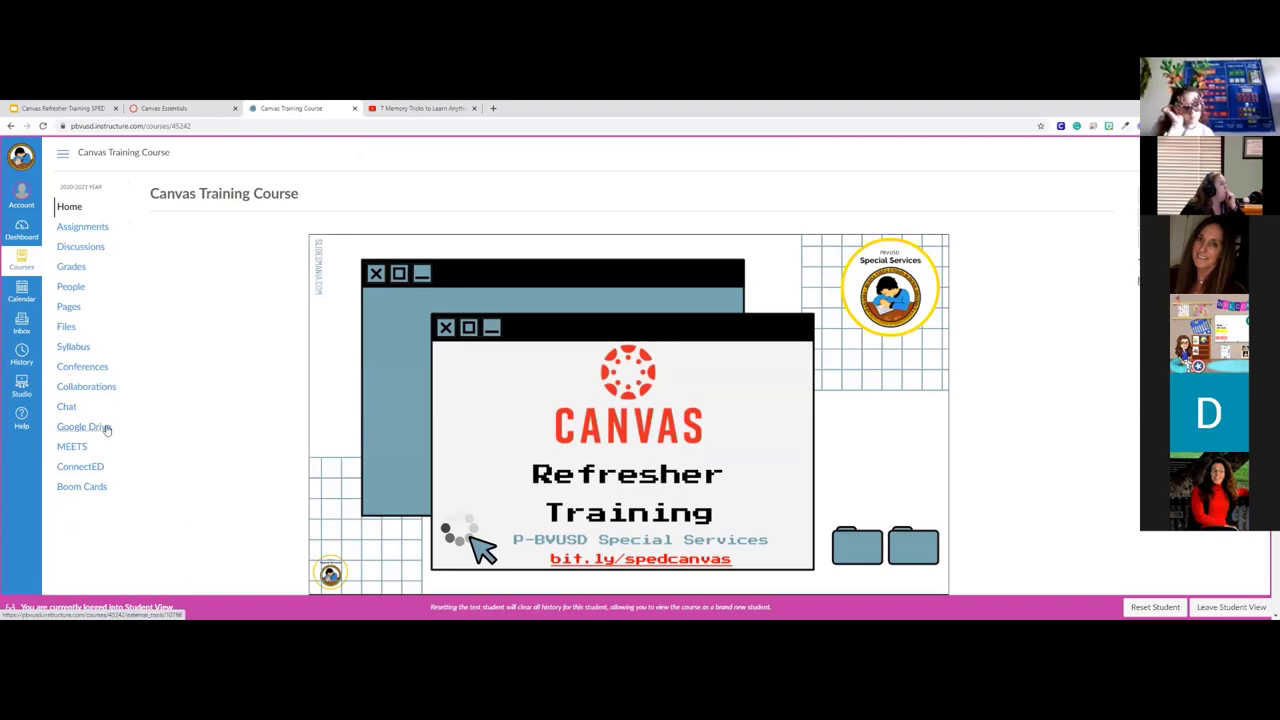
scroll(91, 445, down, 3)
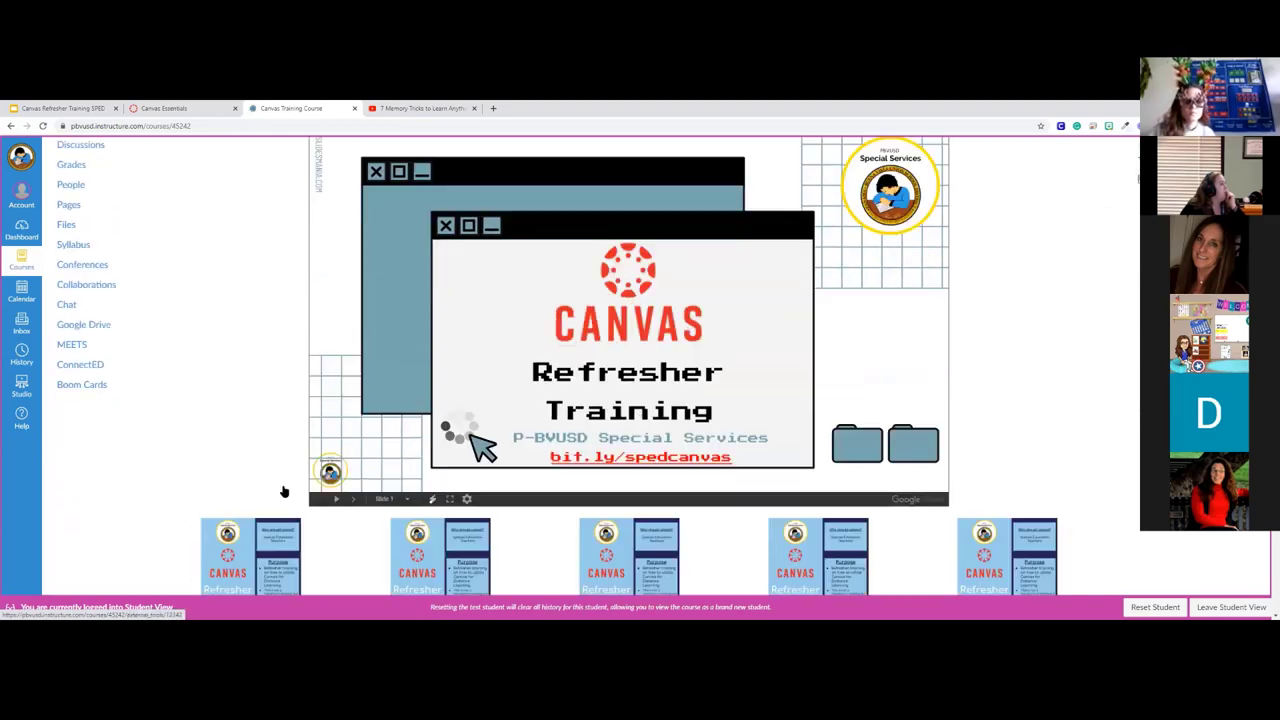
click(360, 438)
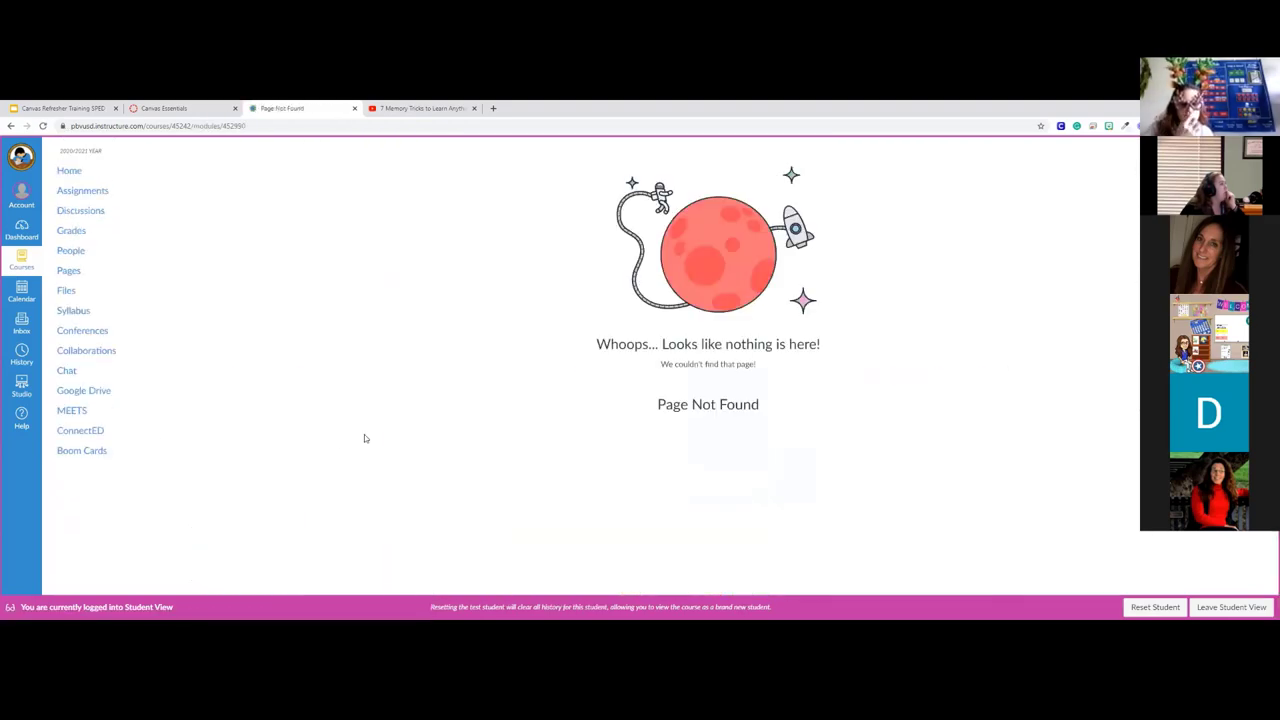
click(81, 192)
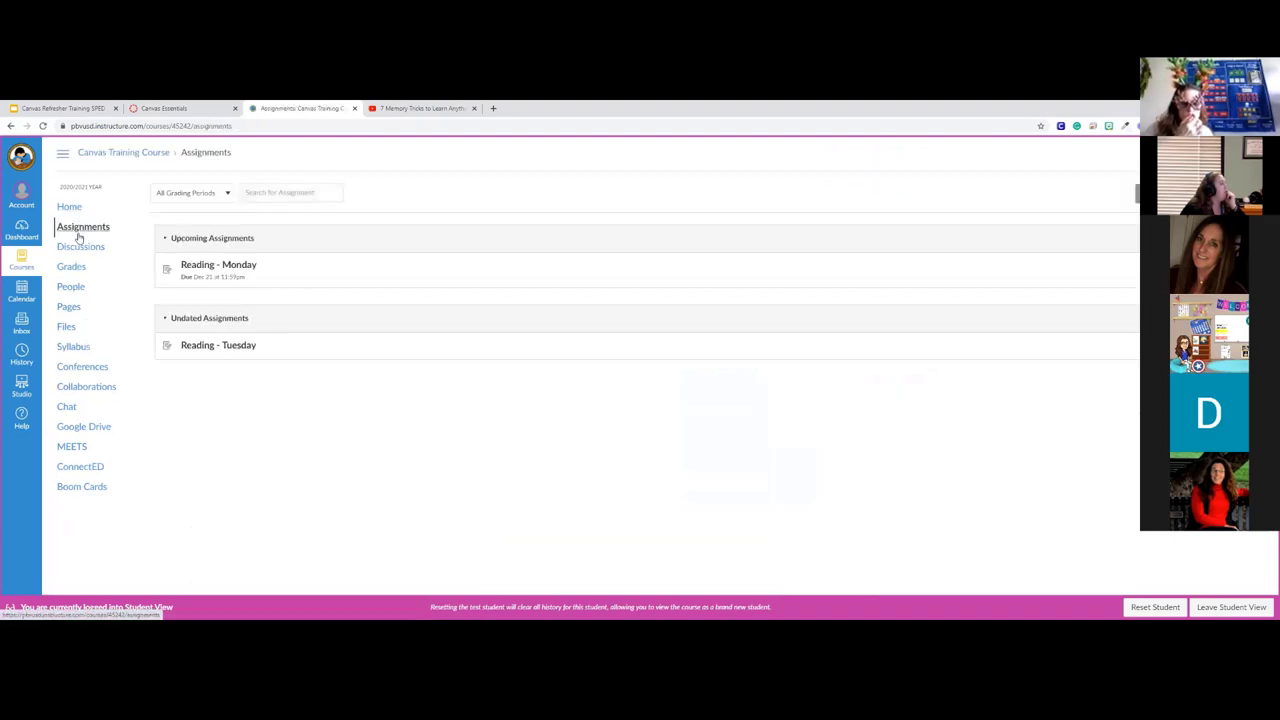
click(220, 265)
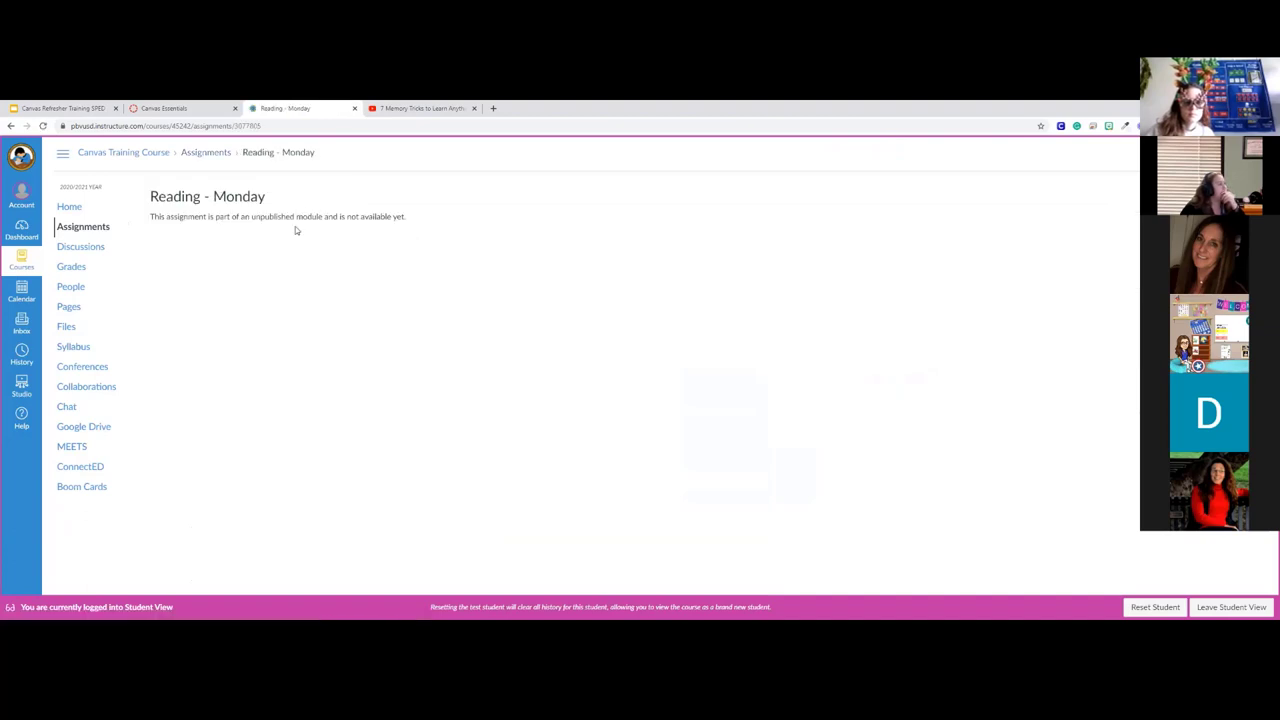
click(1213, 608)
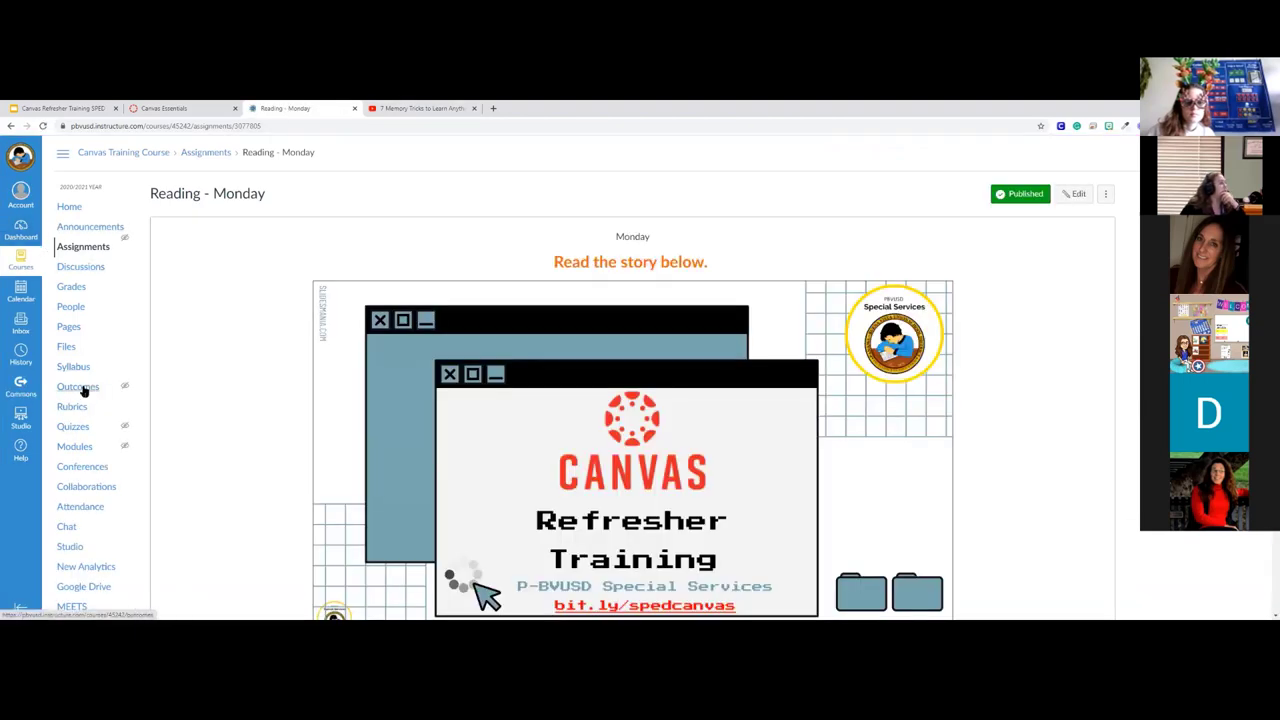
Step: In the course navigation settings, move Modules directly below Home
scroll(84, 391, down, 1)
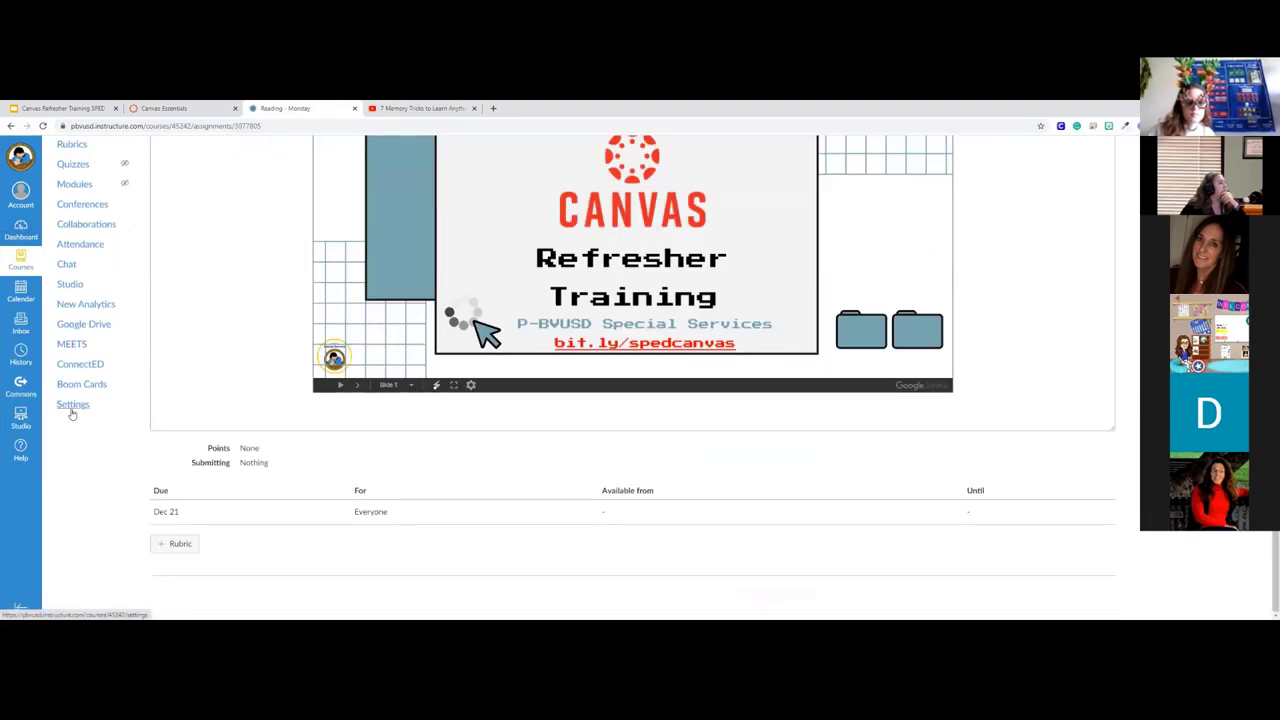
click(70, 406)
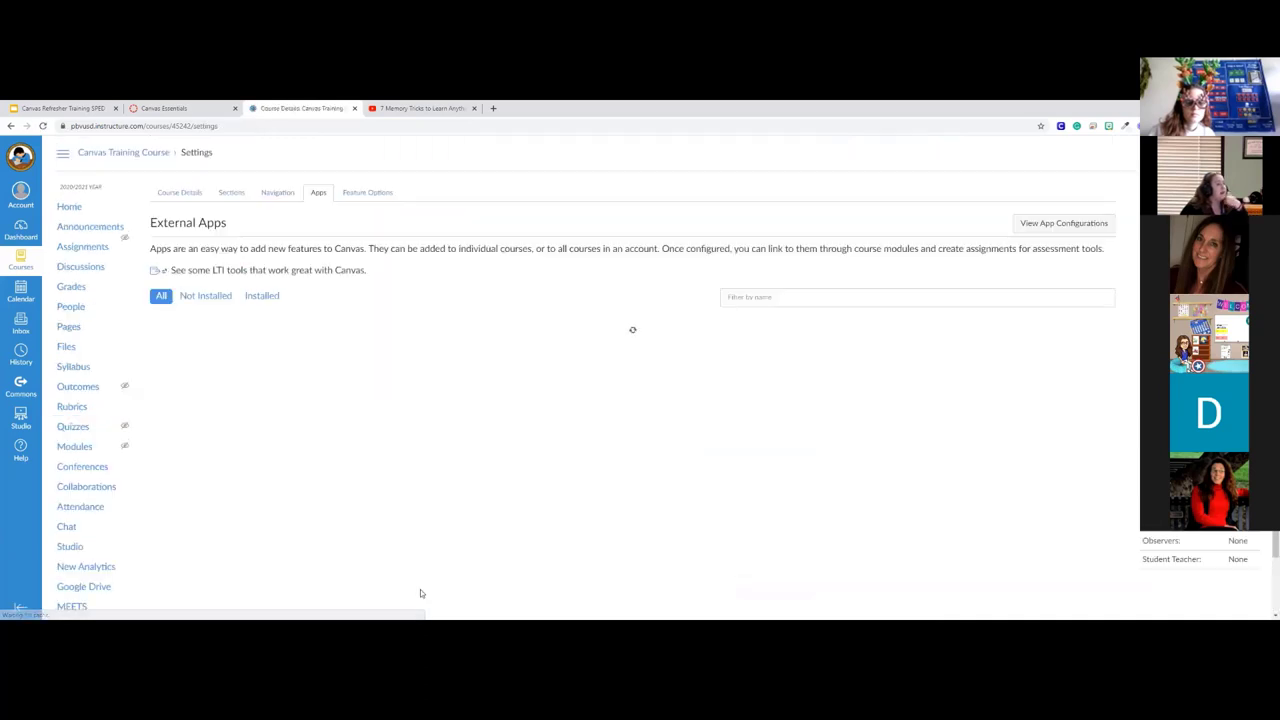
click(277, 193)
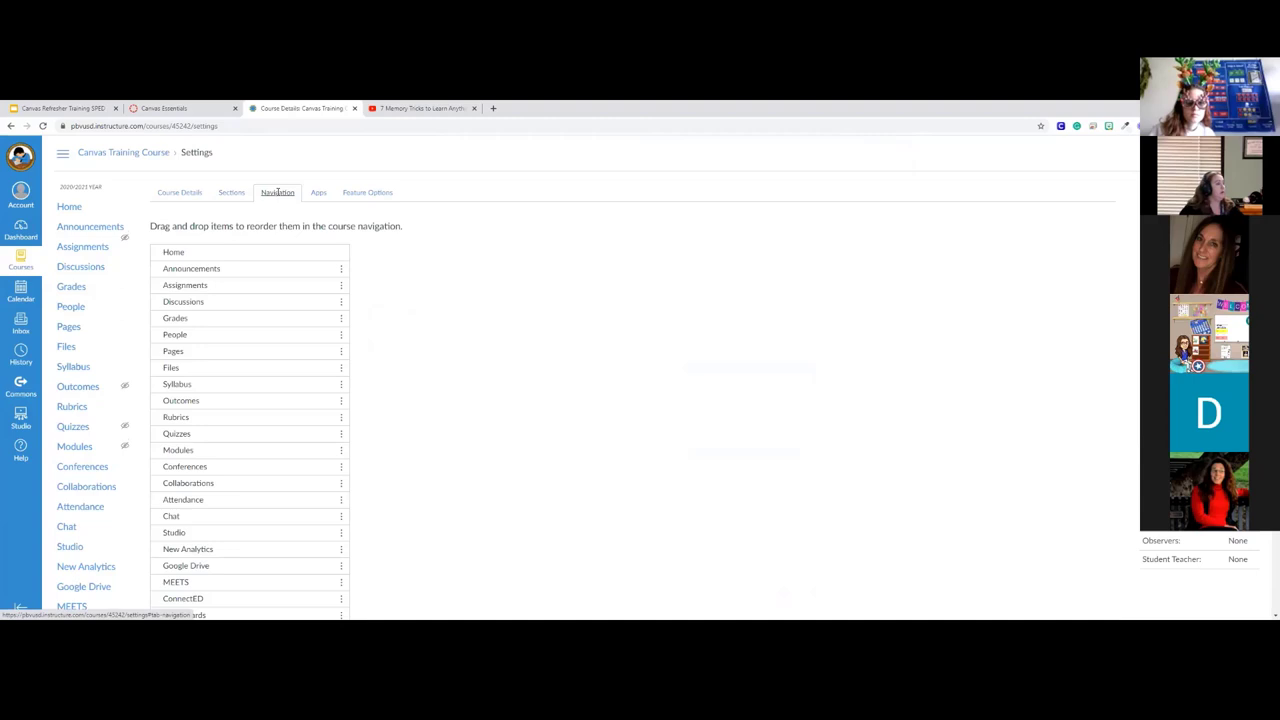
scroll(517, 475, down, 3)
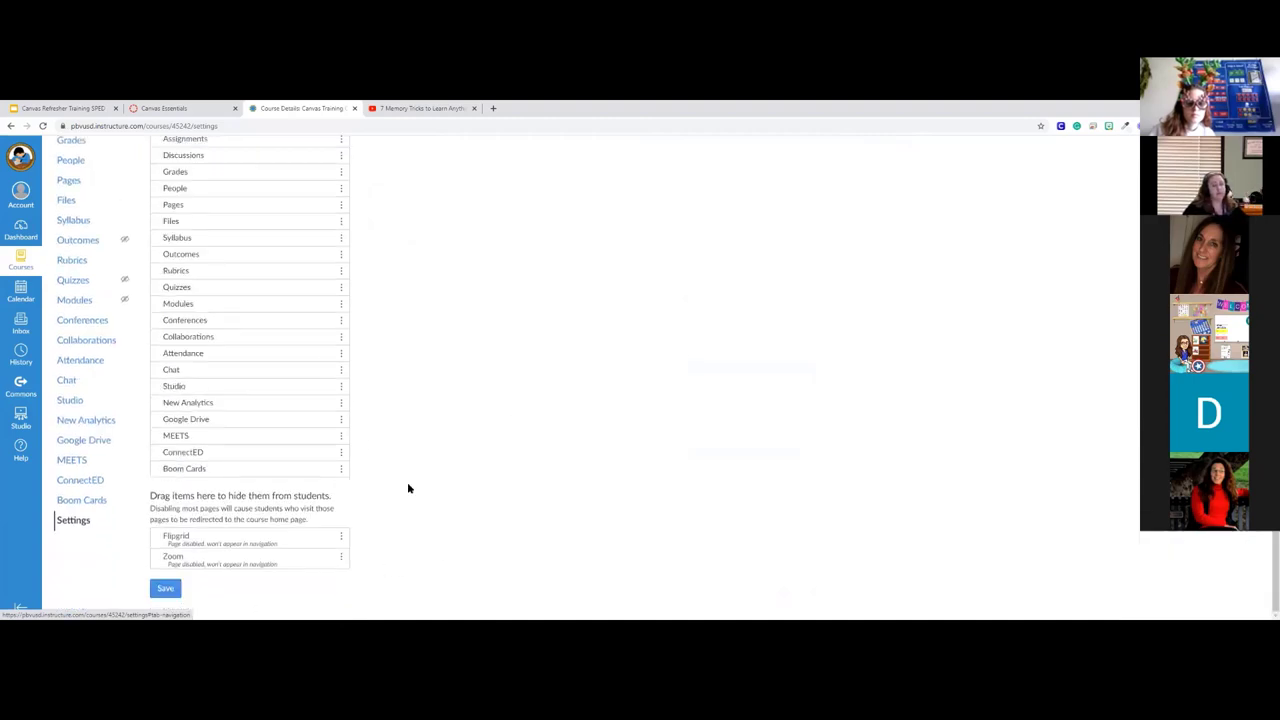
scroll(224, 530, up, 1)
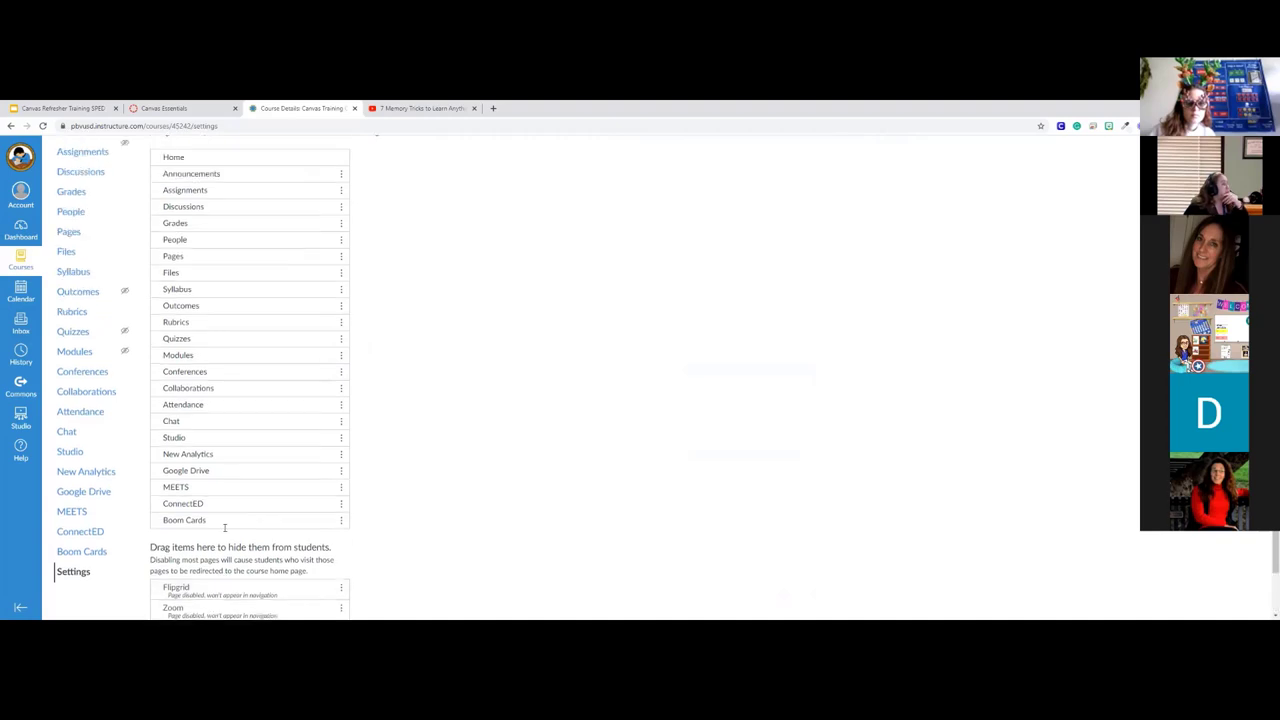
scroll(224, 527, up, 2)
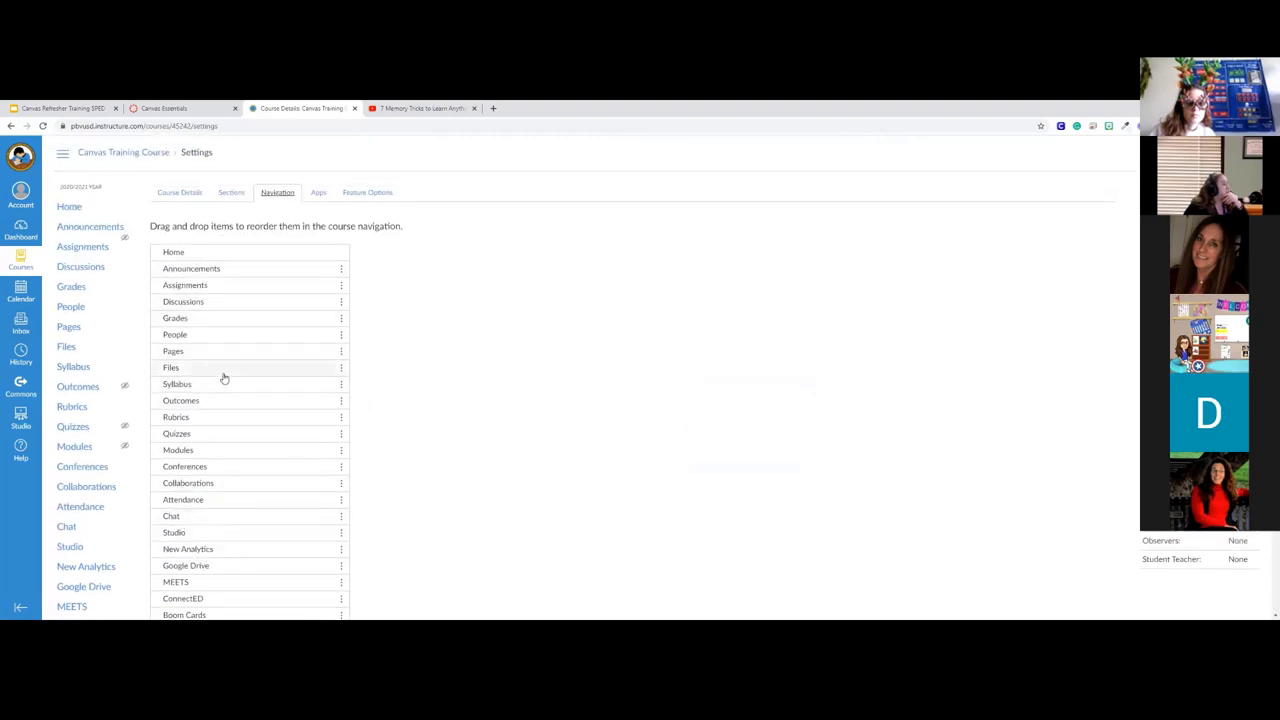
scroll(200, 569, down, 1)
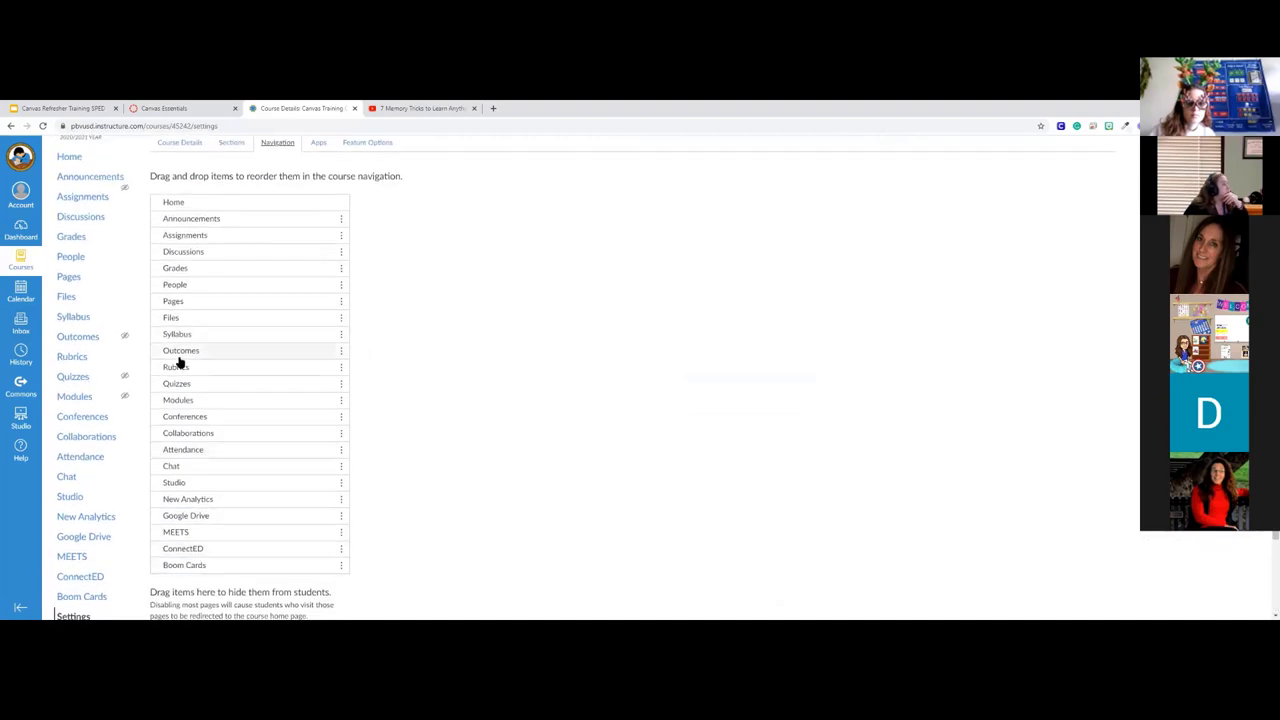
drag(178, 400, 190, 218)
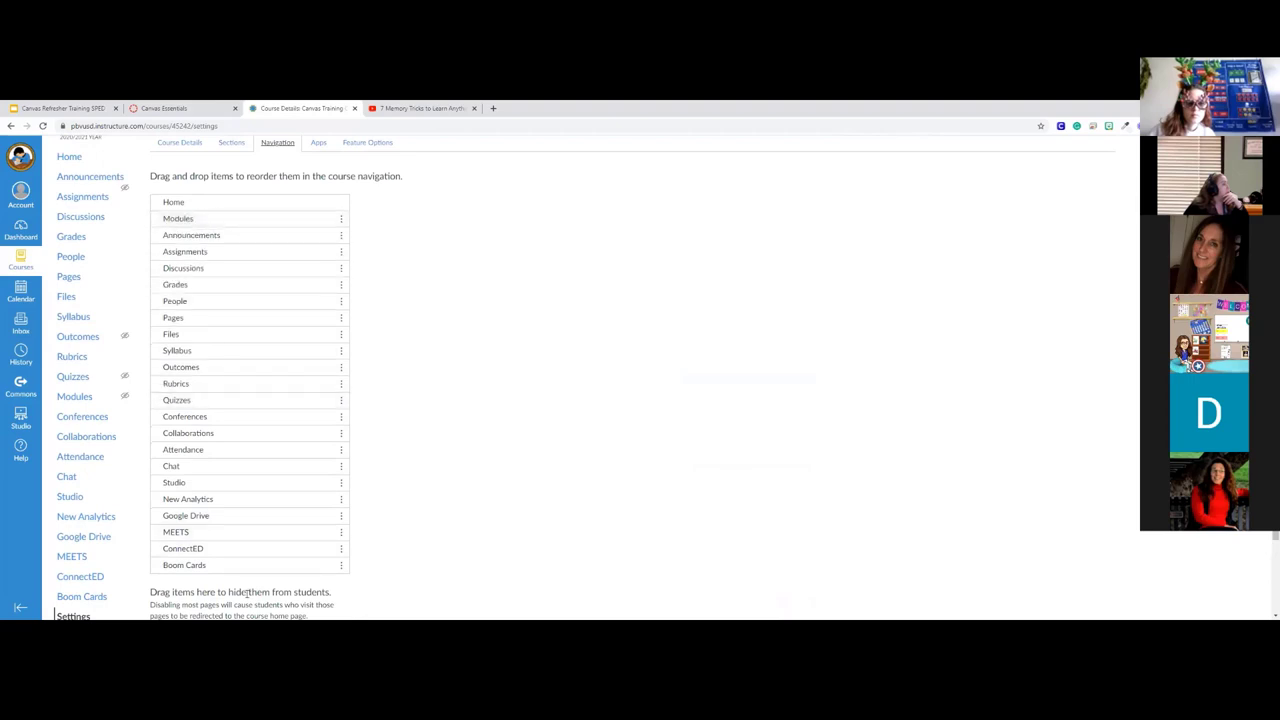
scroll(413, 482, up, 1)
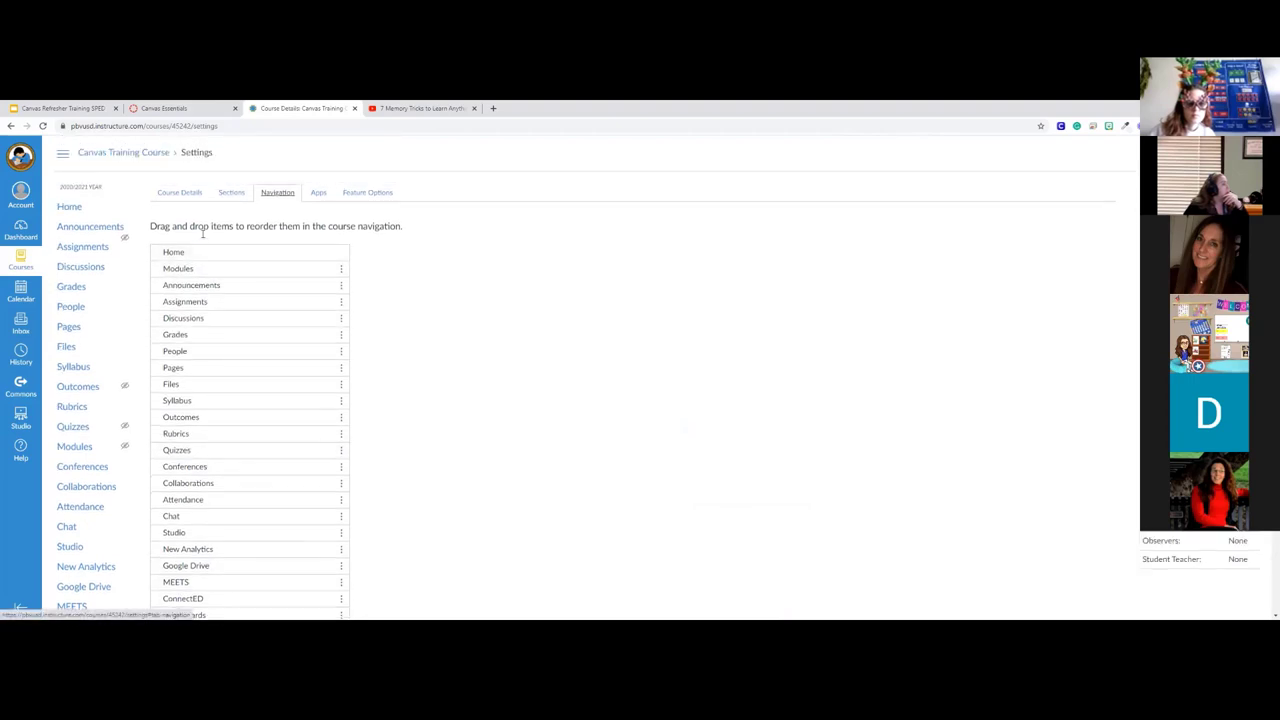
Step: Hide every course navigation item from students except Home, Modules, Announcements, Assignments, Discussions, Grades, ConnectED and Boom Cards, and save the navigation
scroll(394, 348, down, 2)
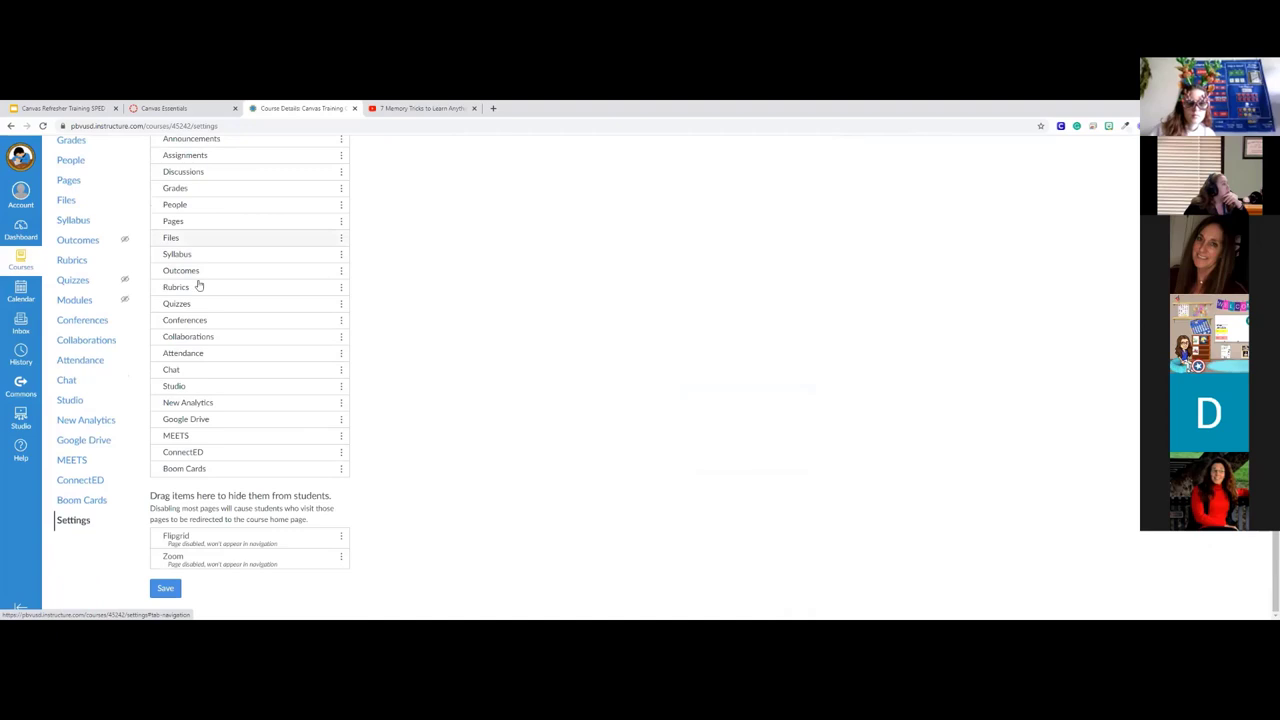
drag(211, 240, 257, 574)
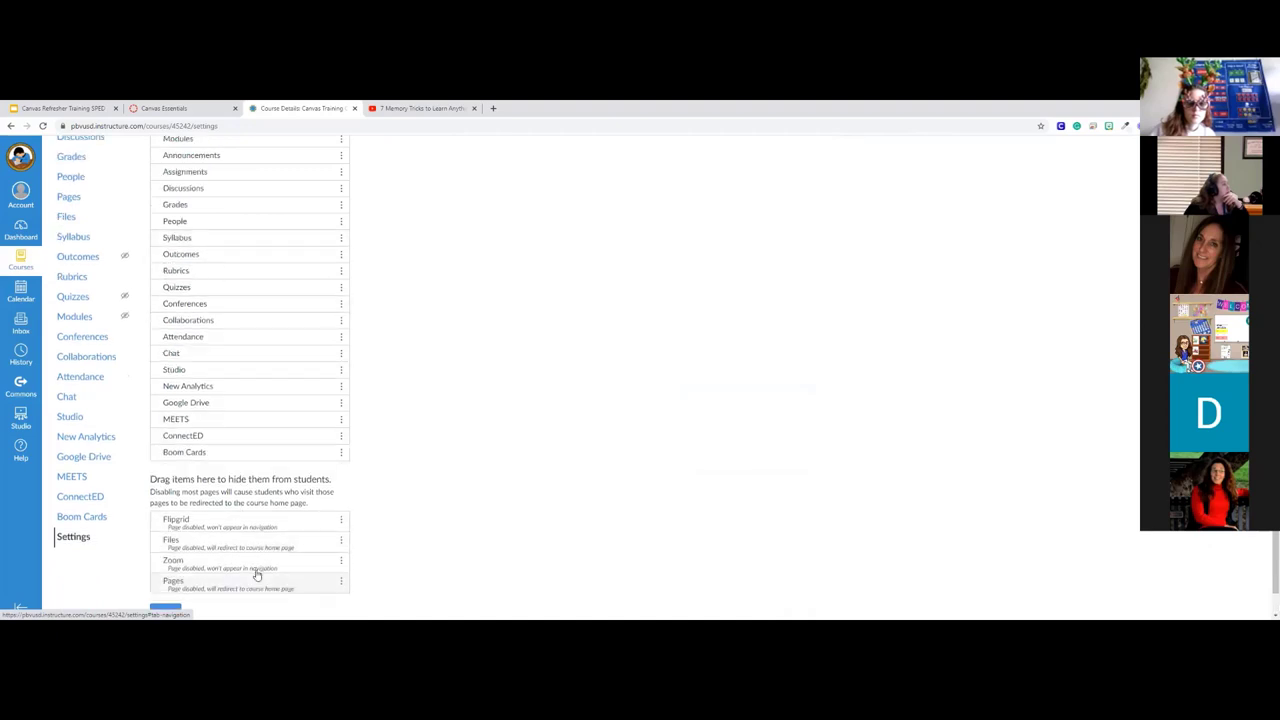
drag(214, 280, 263, 586)
drag(200, 268, 230, 487)
drag(200, 310, 225, 490)
drag(233, 340, 234, 484)
drag(180, 320, 178, 392)
drag(176, 287, 250, 425)
drag(220, 280, 226, 440)
drag(181, 254, 200, 425)
drag(177, 237, 190, 440)
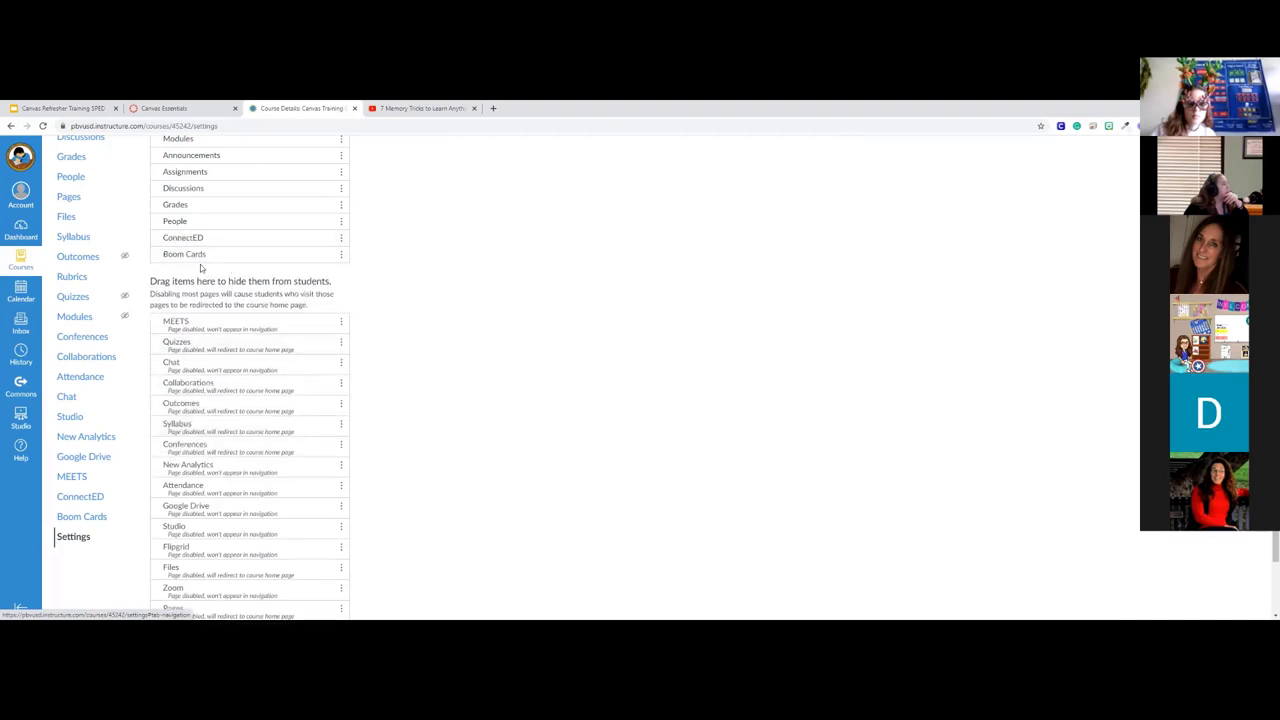
drag(176, 221, 185, 455)
scroll(500, 499, down, 1)
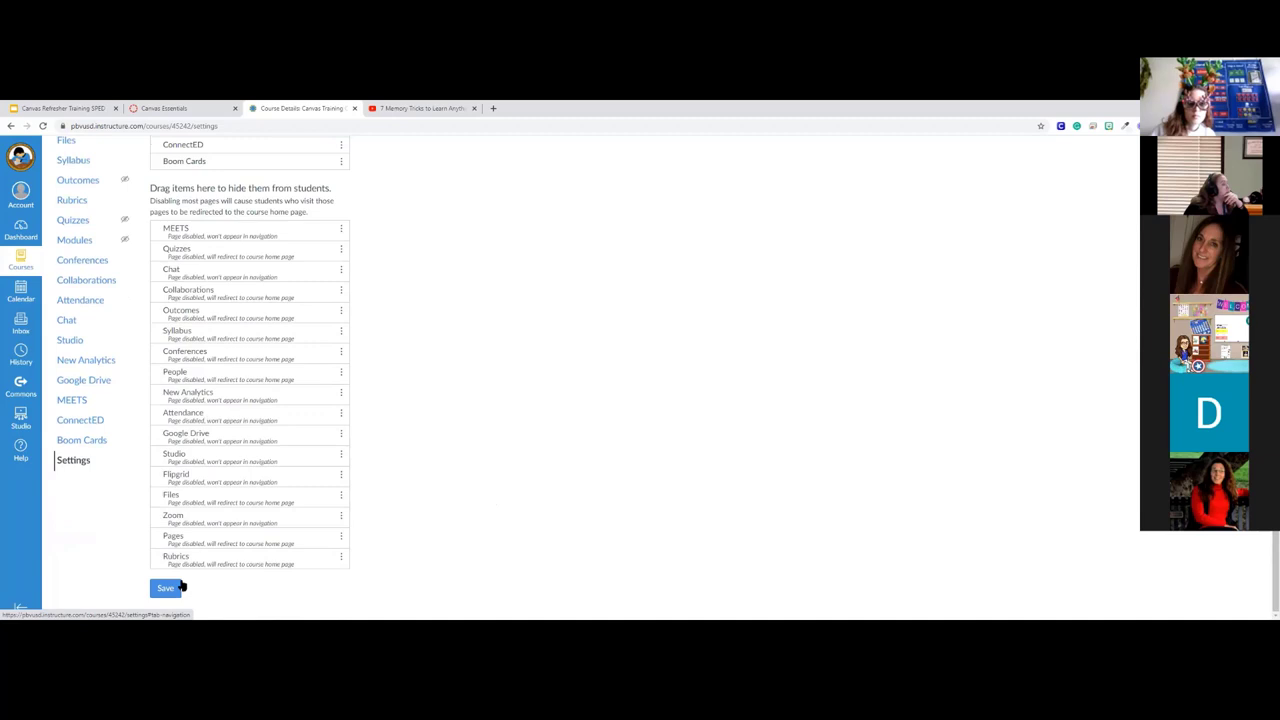
click(166, 588)
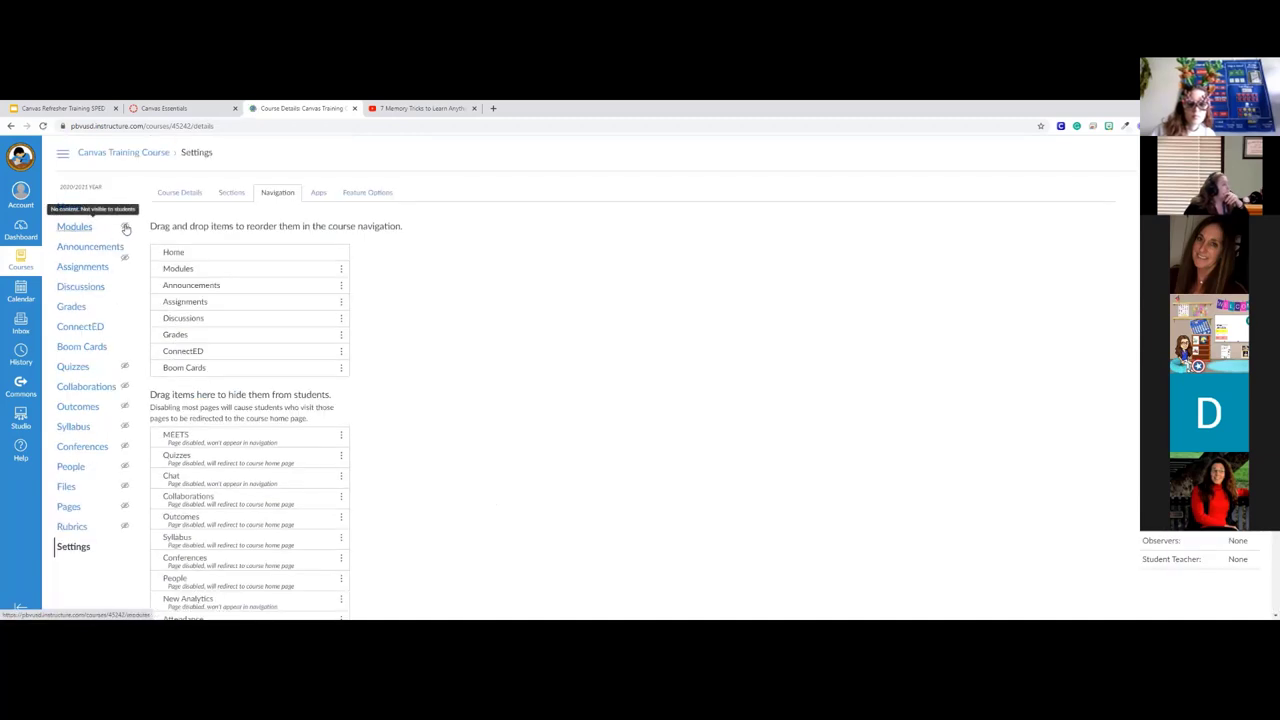
Step: Look at the Modules page, return to the course home page and review it in Student View down to the flyers
click(90, 226)
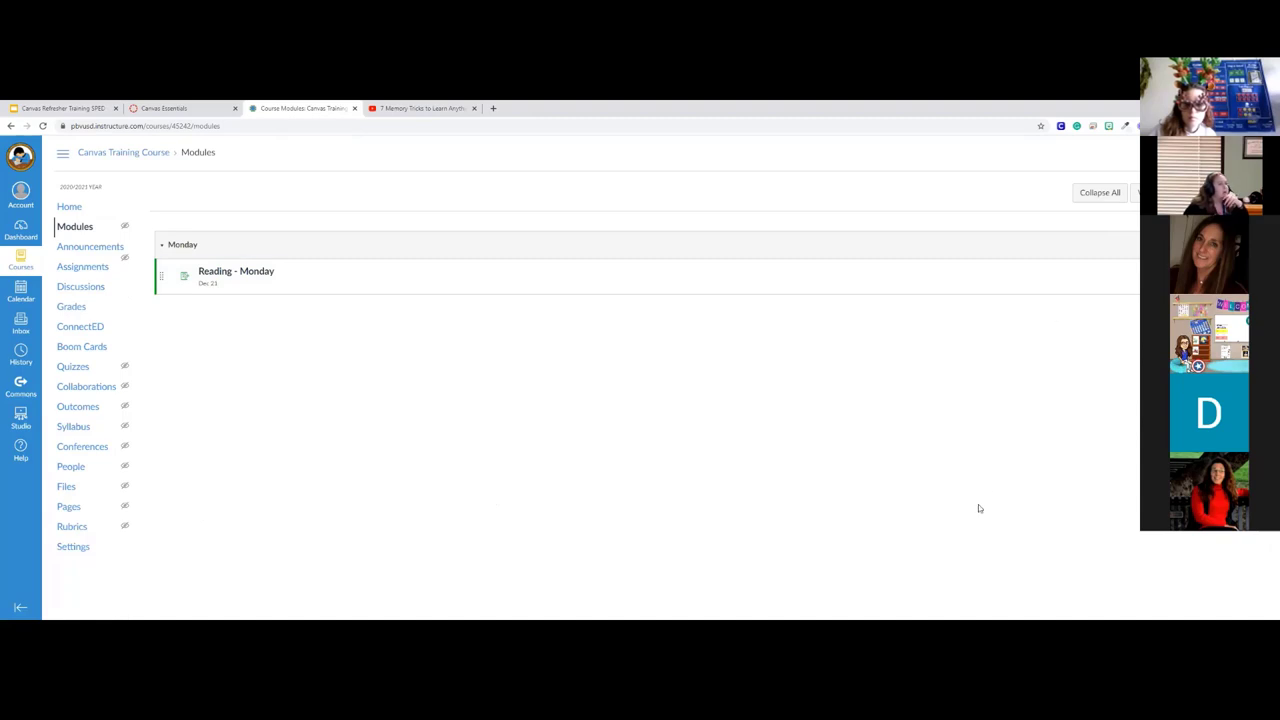
click(69, 207)
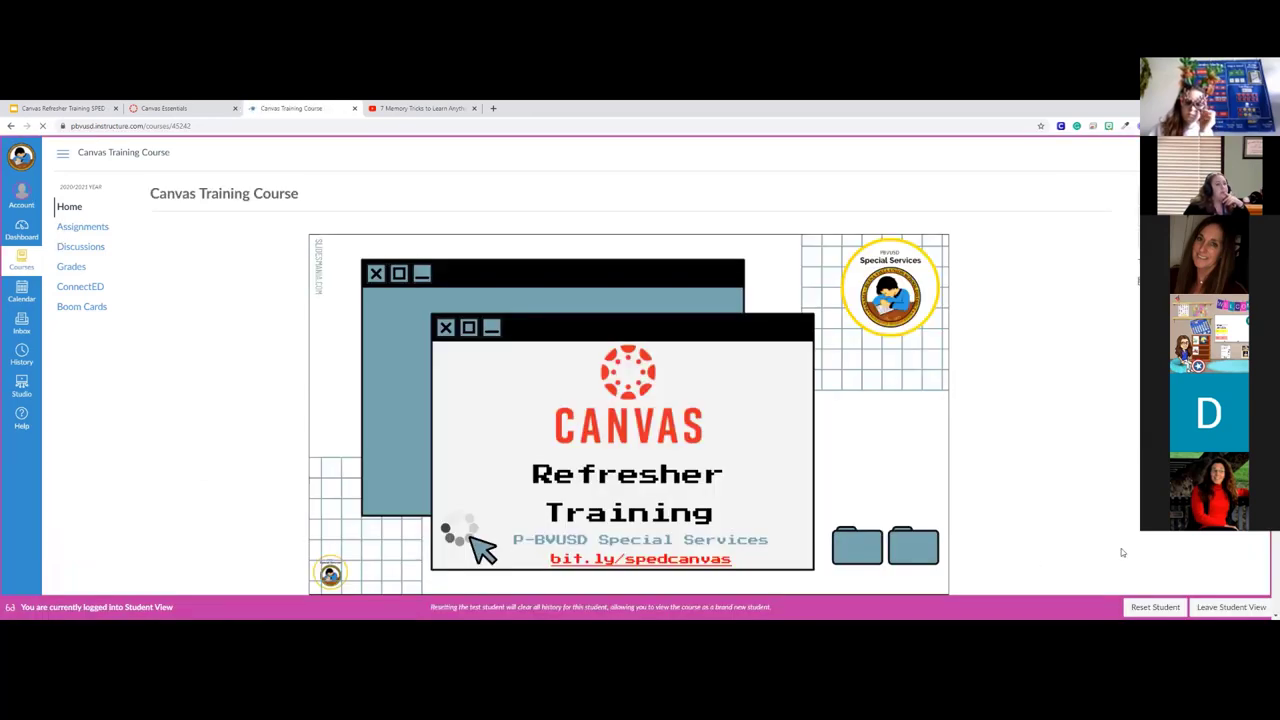
scroll(1091, 380, down, 3)
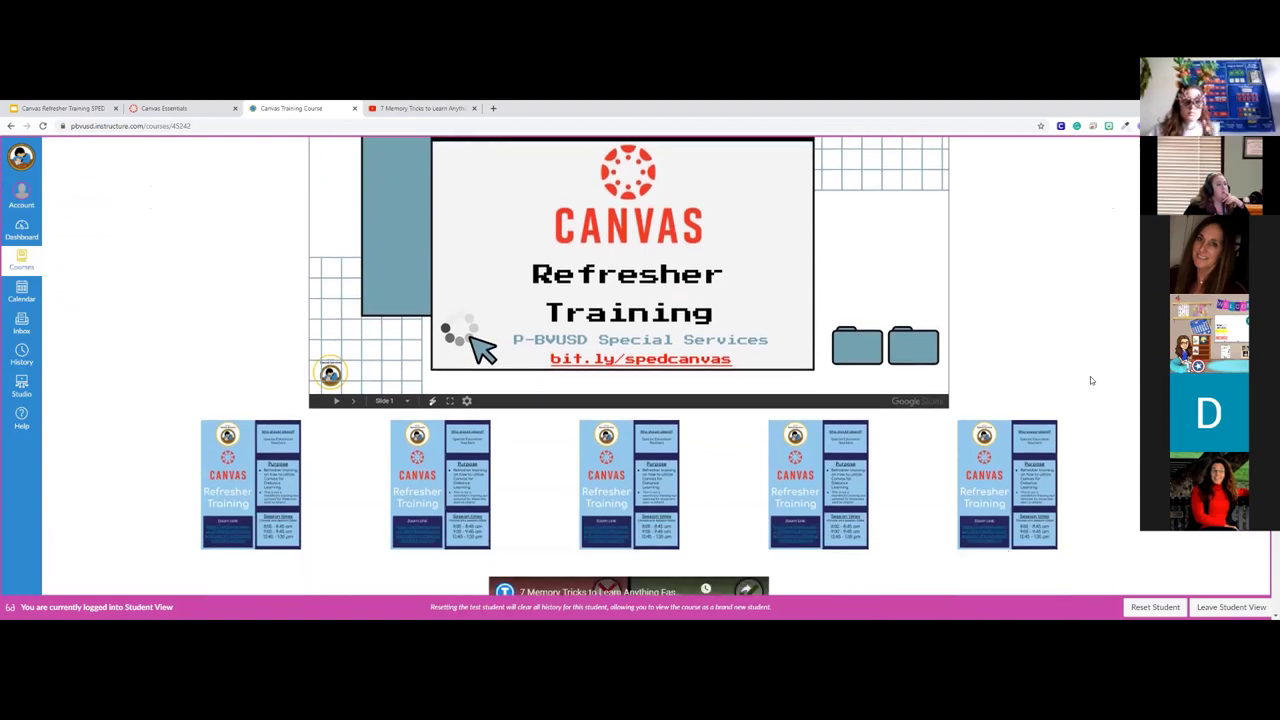
scroll(1137, 230, up, 2)
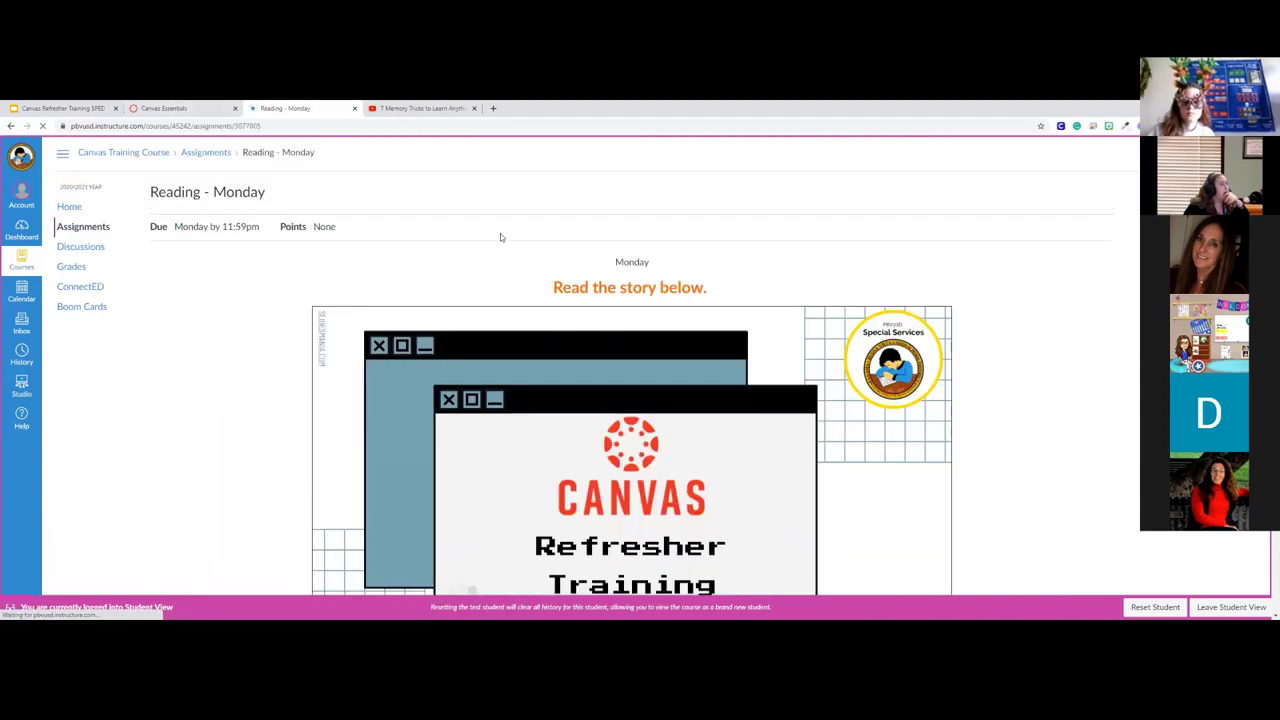
Step: Review the Reading - Monday assignment, its second embedded slide and the assignments list in Student View, and leave Student View
scroll(640, 320, down, 2)
scroll(203, 302, up, 2)
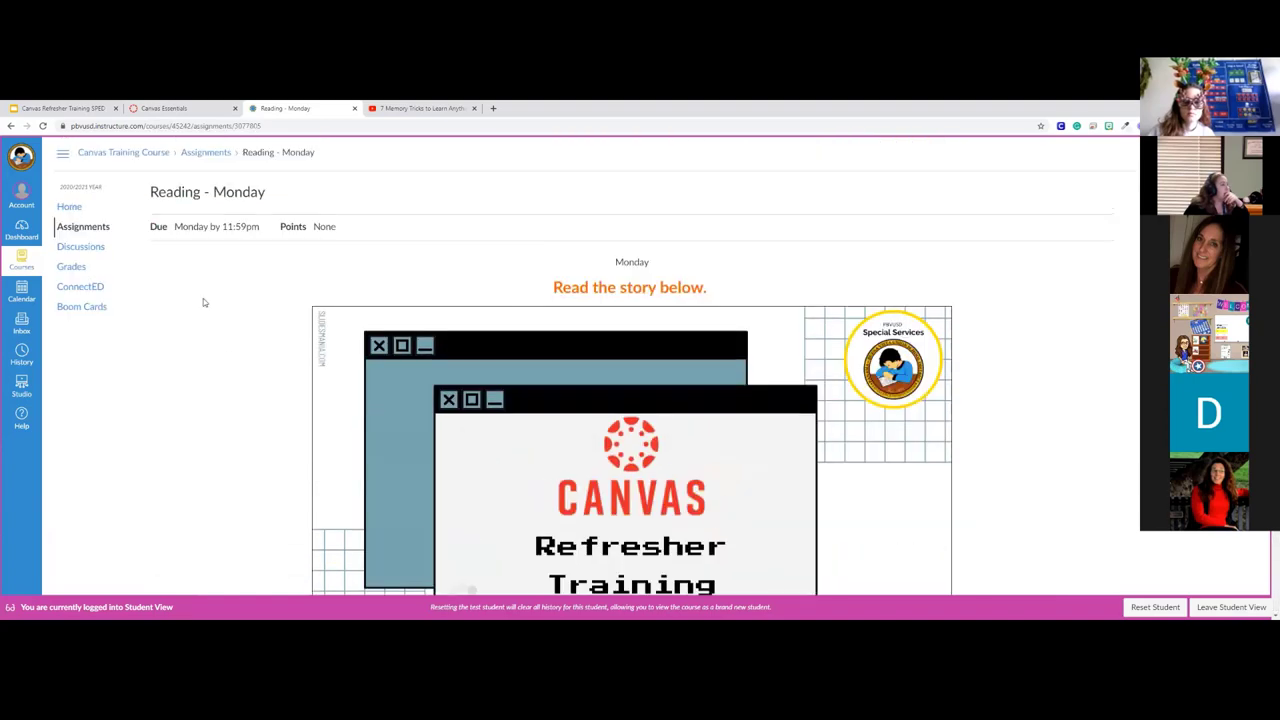
scroll(362, 475, down, 2)
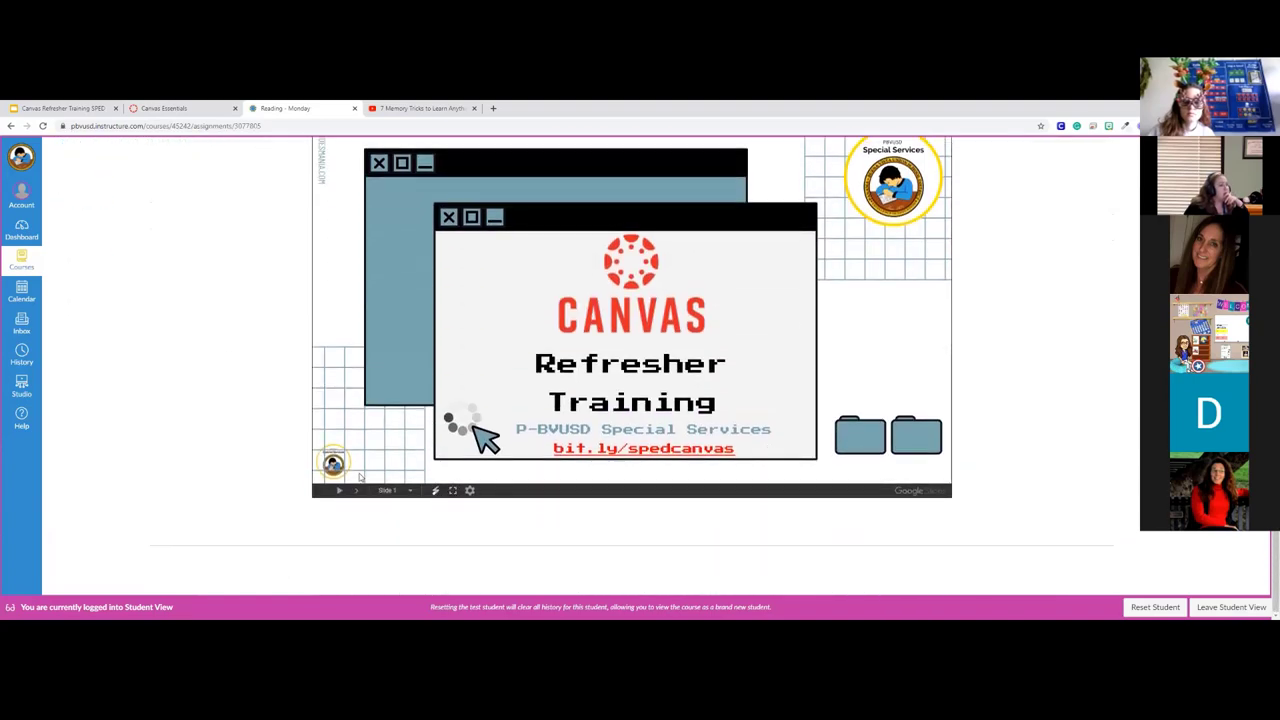
click(354, 490)
scroll(352, 400, up, 2)
scroll(225, 282, down, 2)
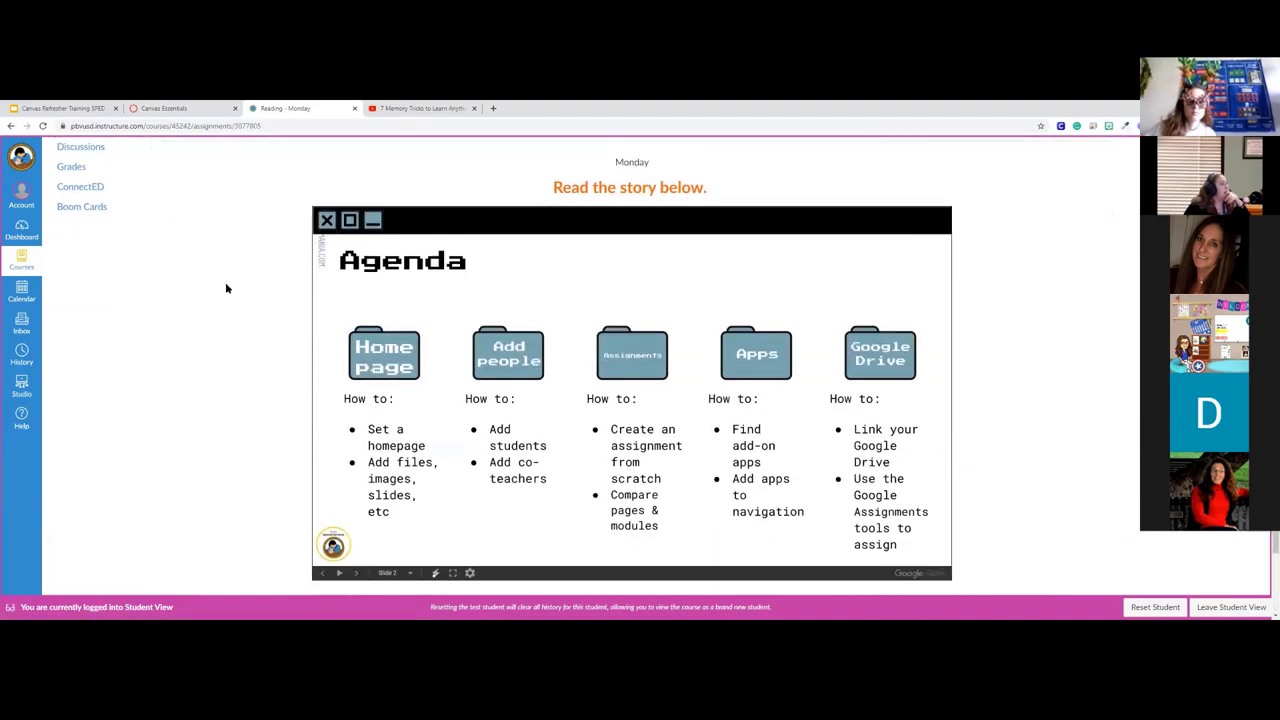
scroll(133, 423, up, 2)
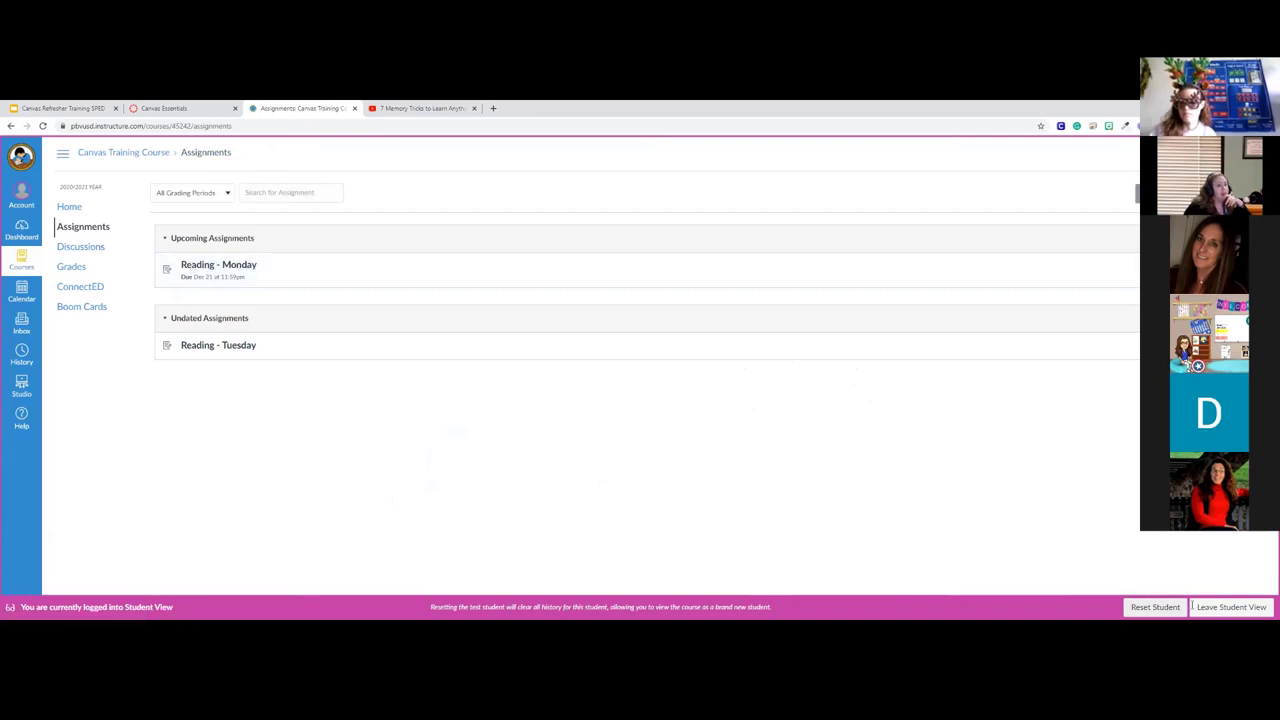
click(1231, 607)
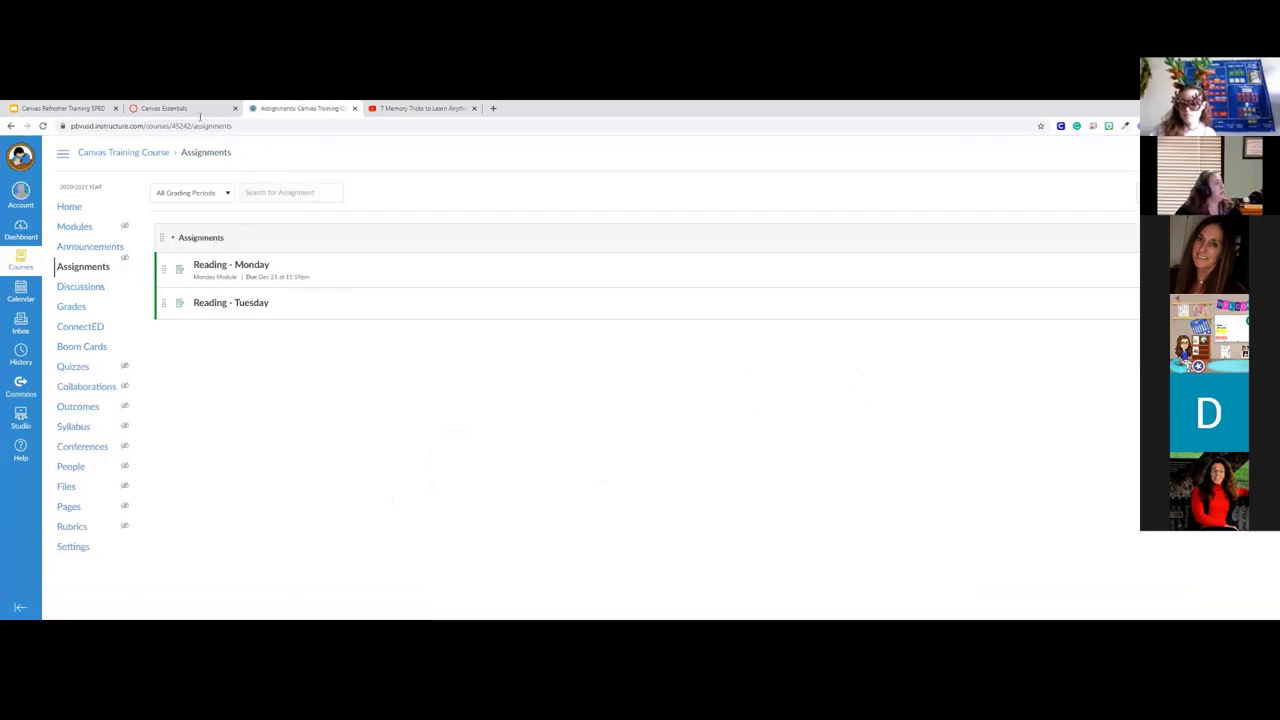
click(82, 109)
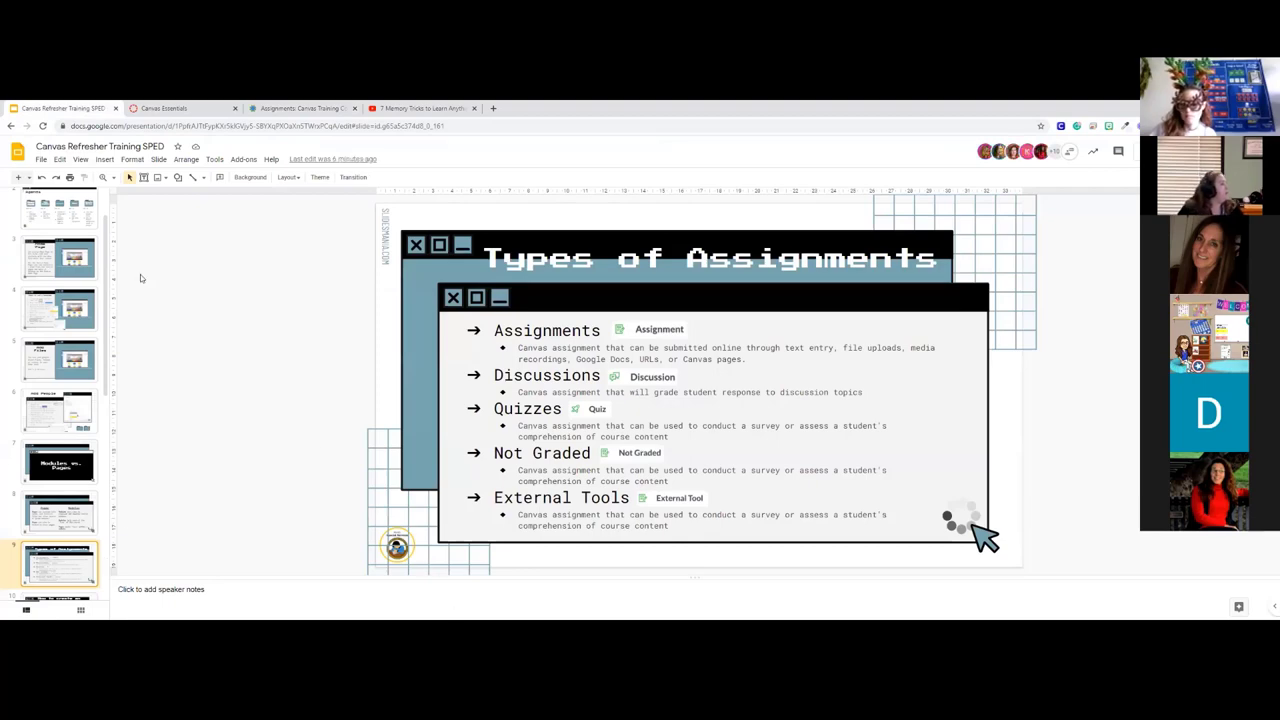
click(165, 108)
click(265, 108)
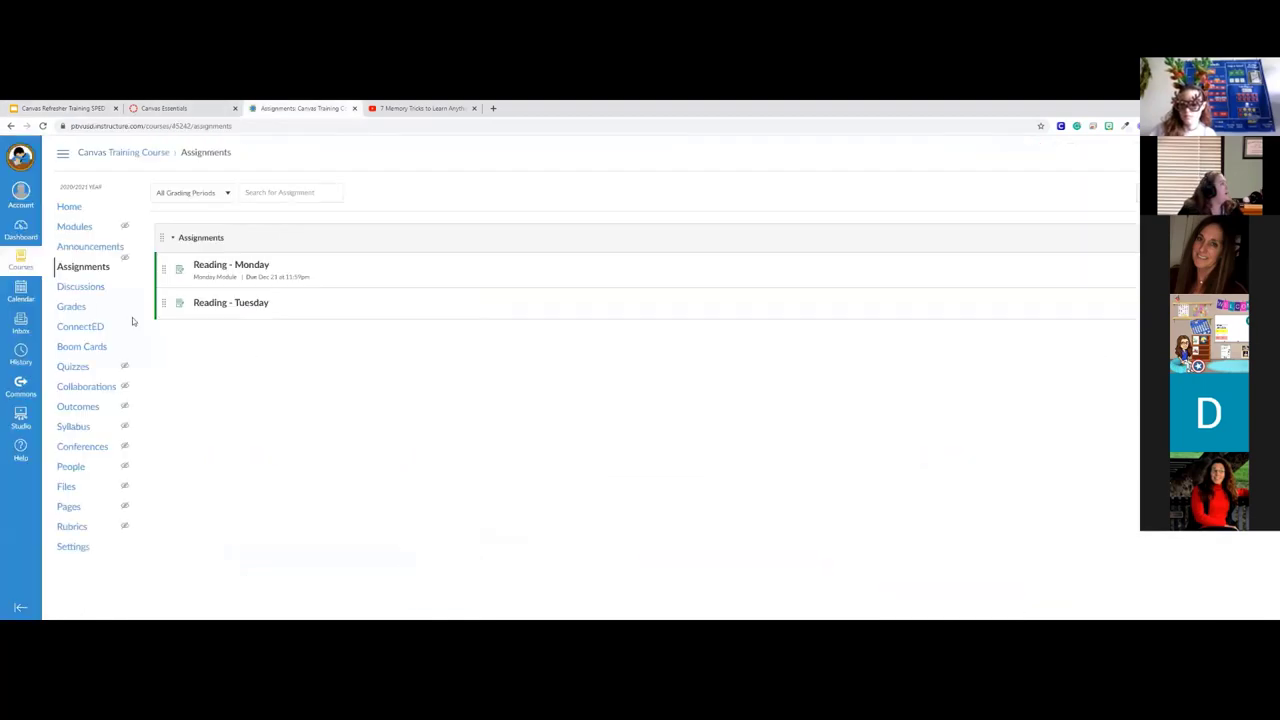
Step: Create a module named Tuesday and move the duplicated Reading - Monday Copy assignment from the Monday module into it
click(80, 230)
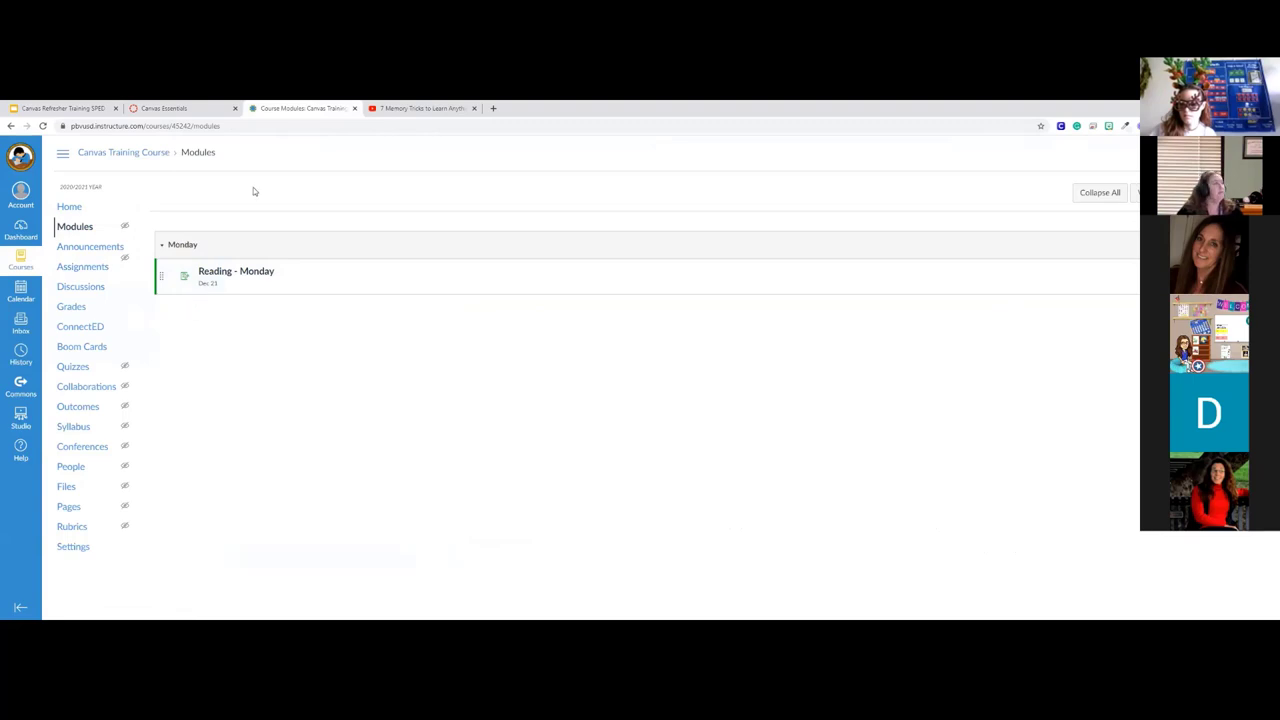
click(1200, 192)
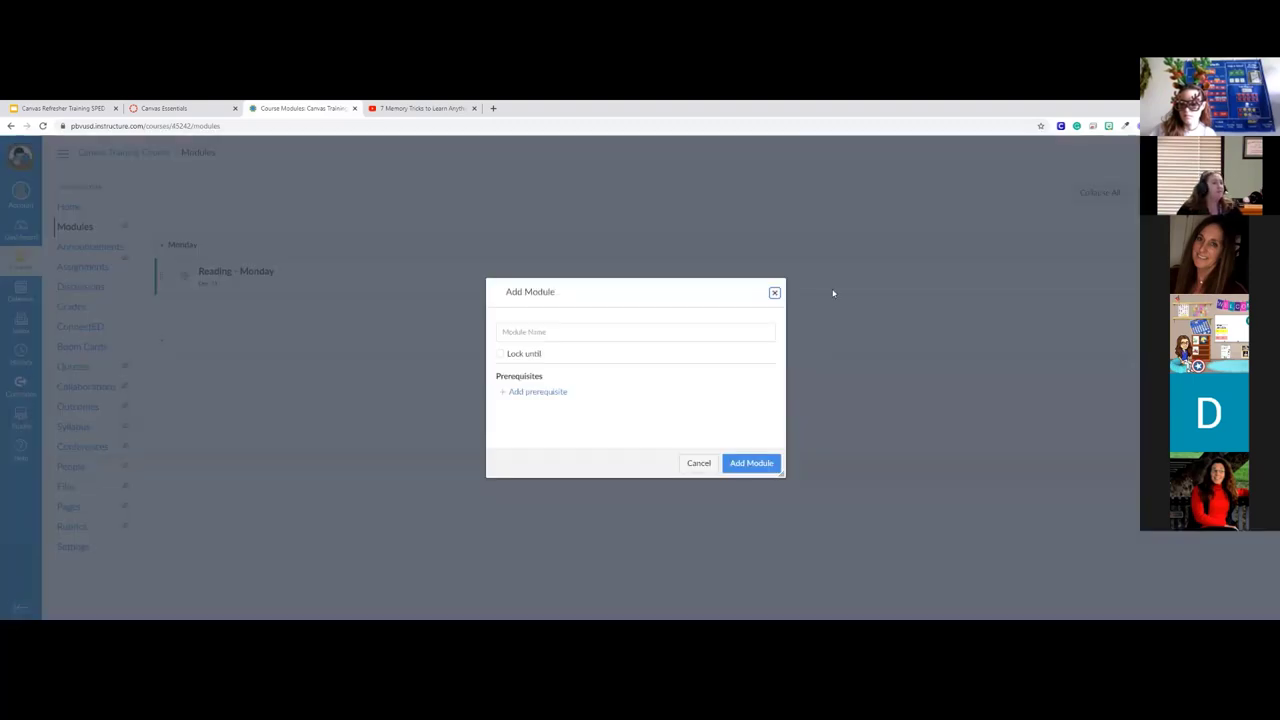
click(610, 334)
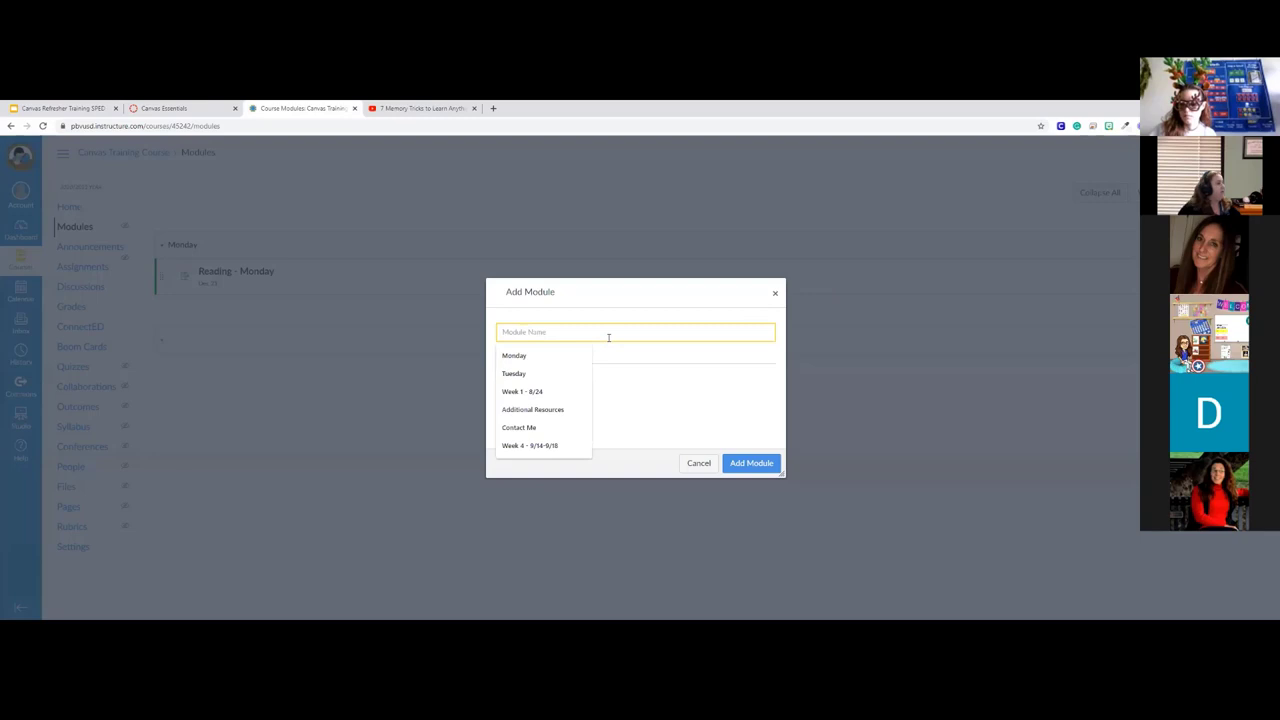
click(542, 374)
click(751, 463)
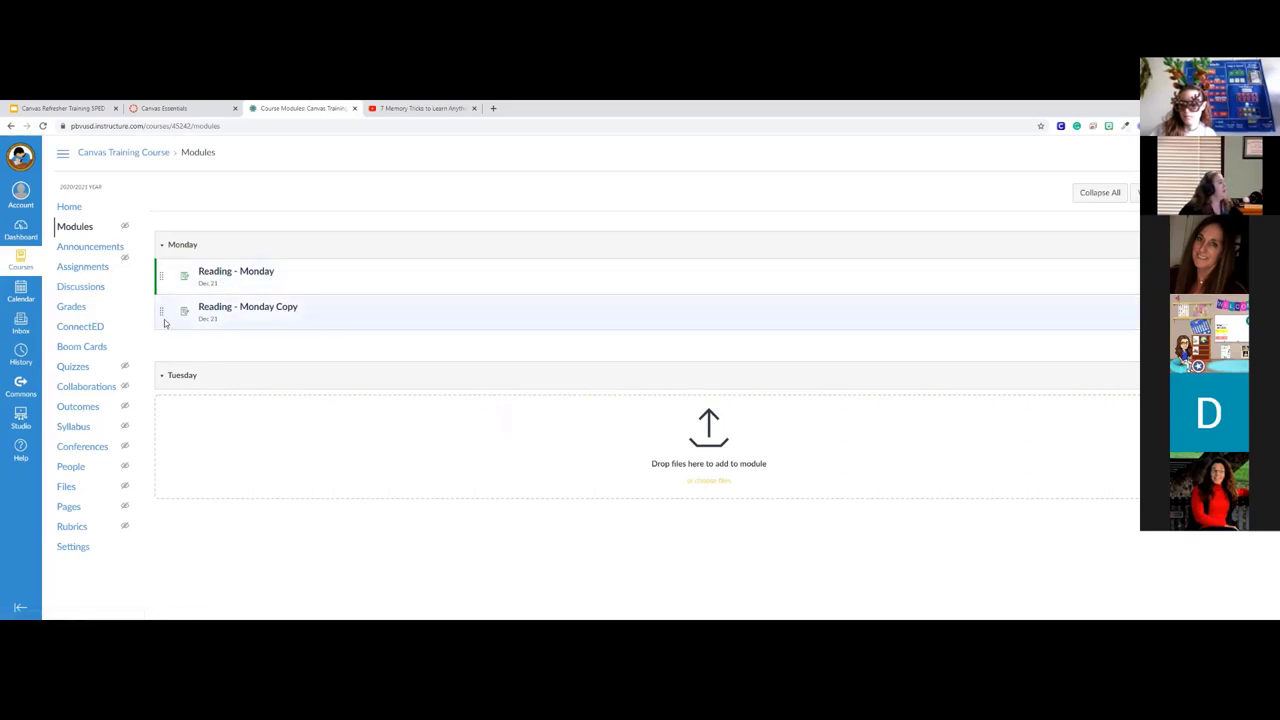
drag(164, 364, 360, 412)
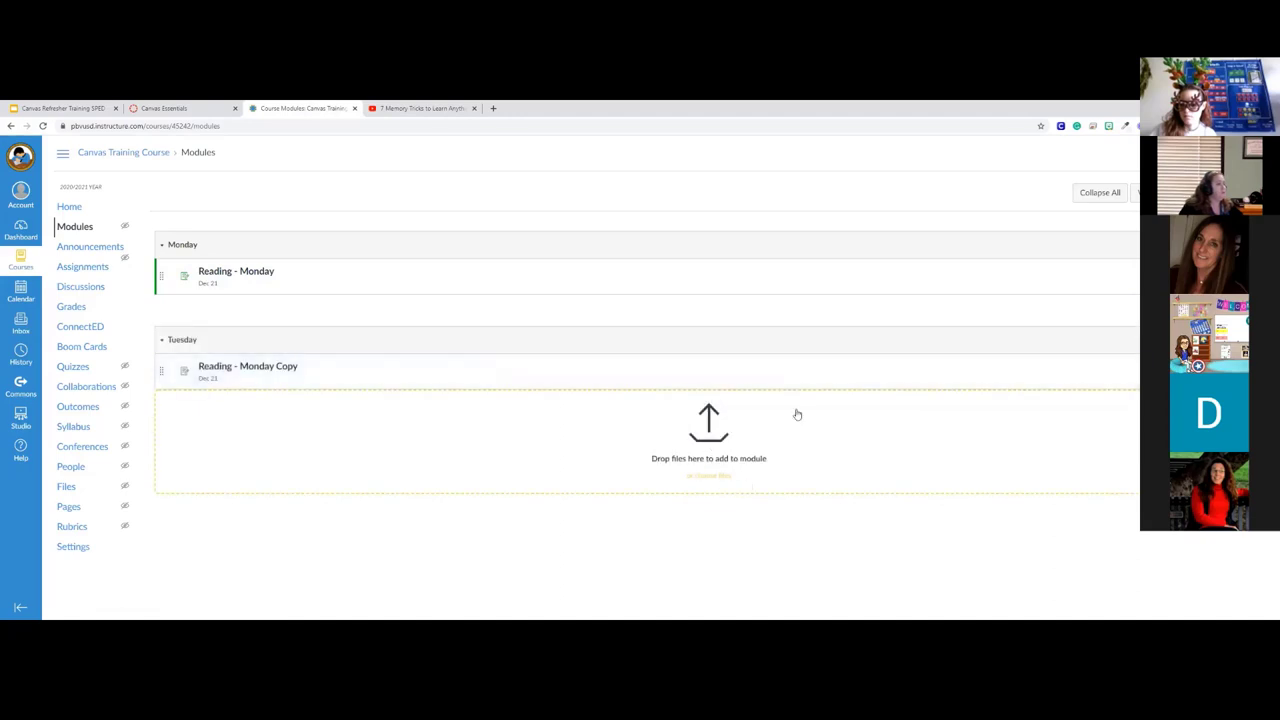
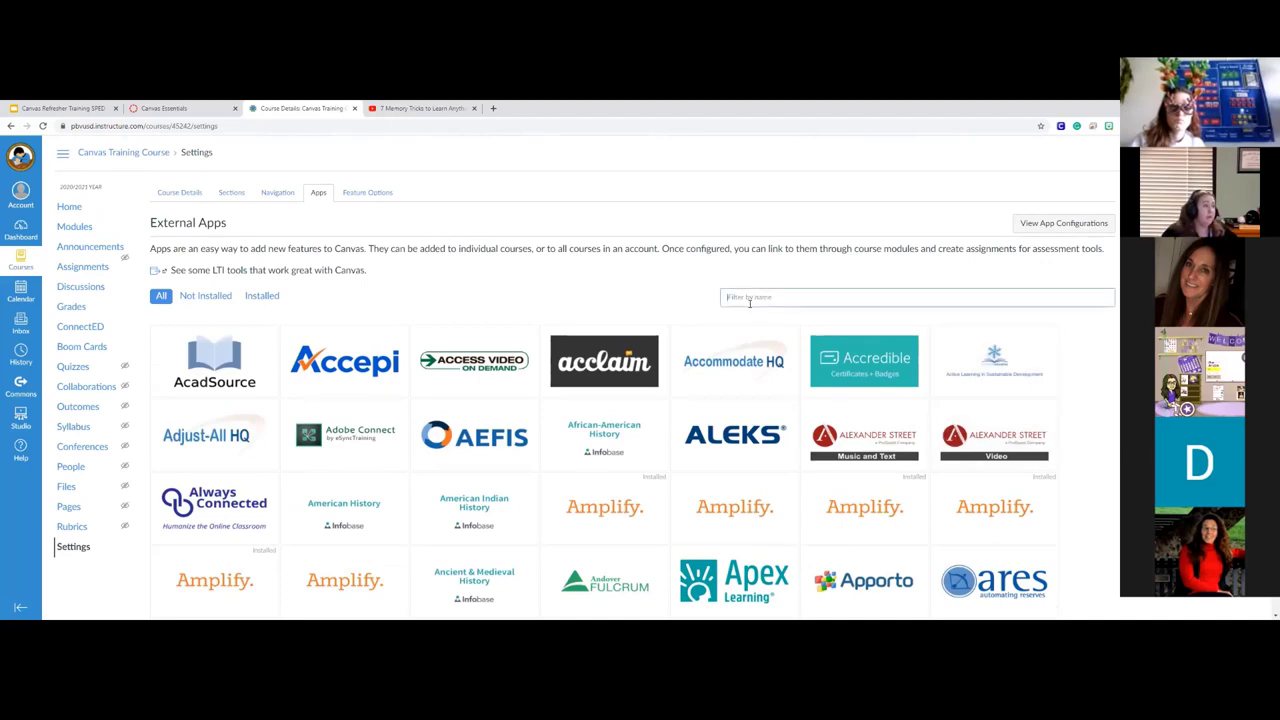
Step: Filter the external apps by "red", start adding the Redirect Tool and name it Boom Cards Student Log in
text(red)
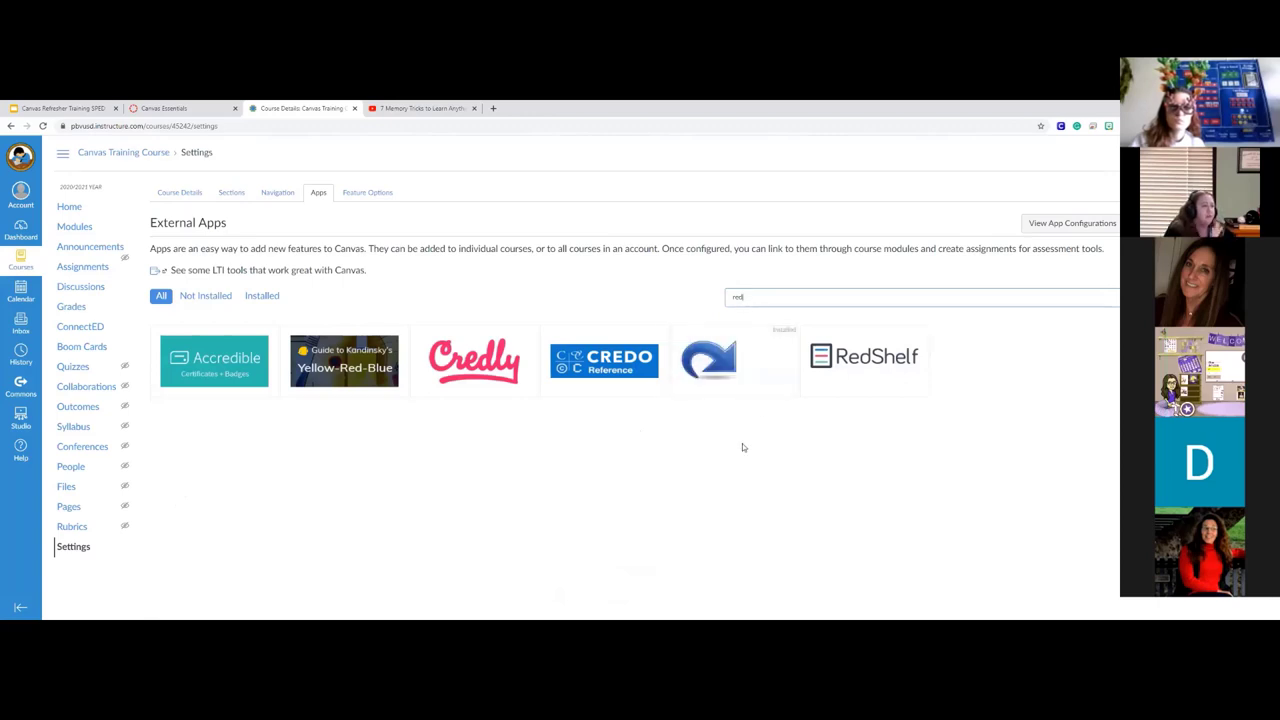
click(766, 358)
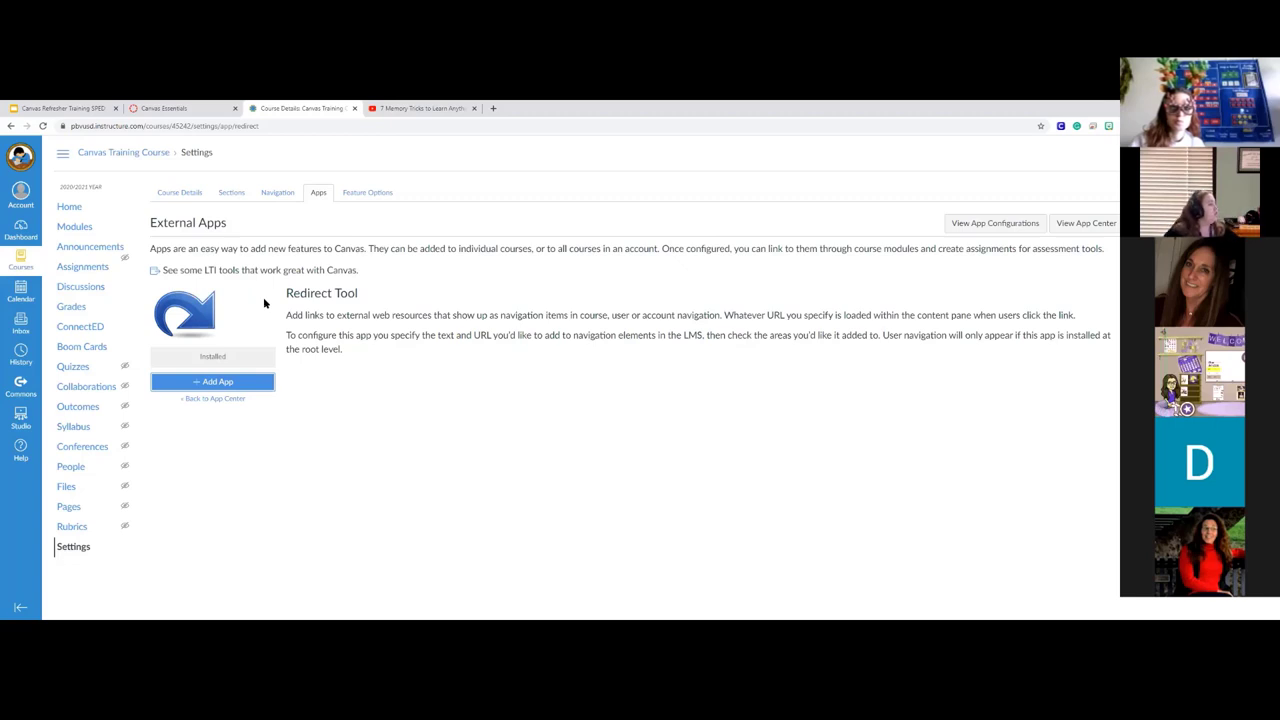
click(226, 388)
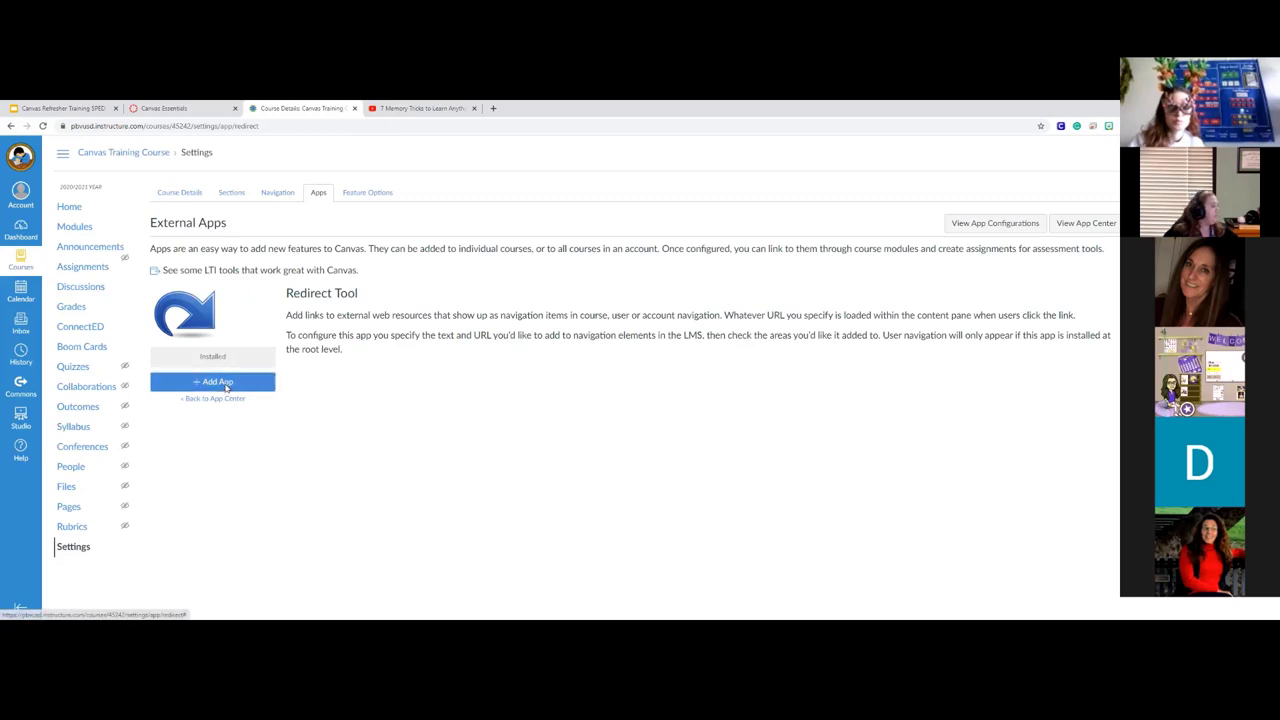
double_click(612, 338)
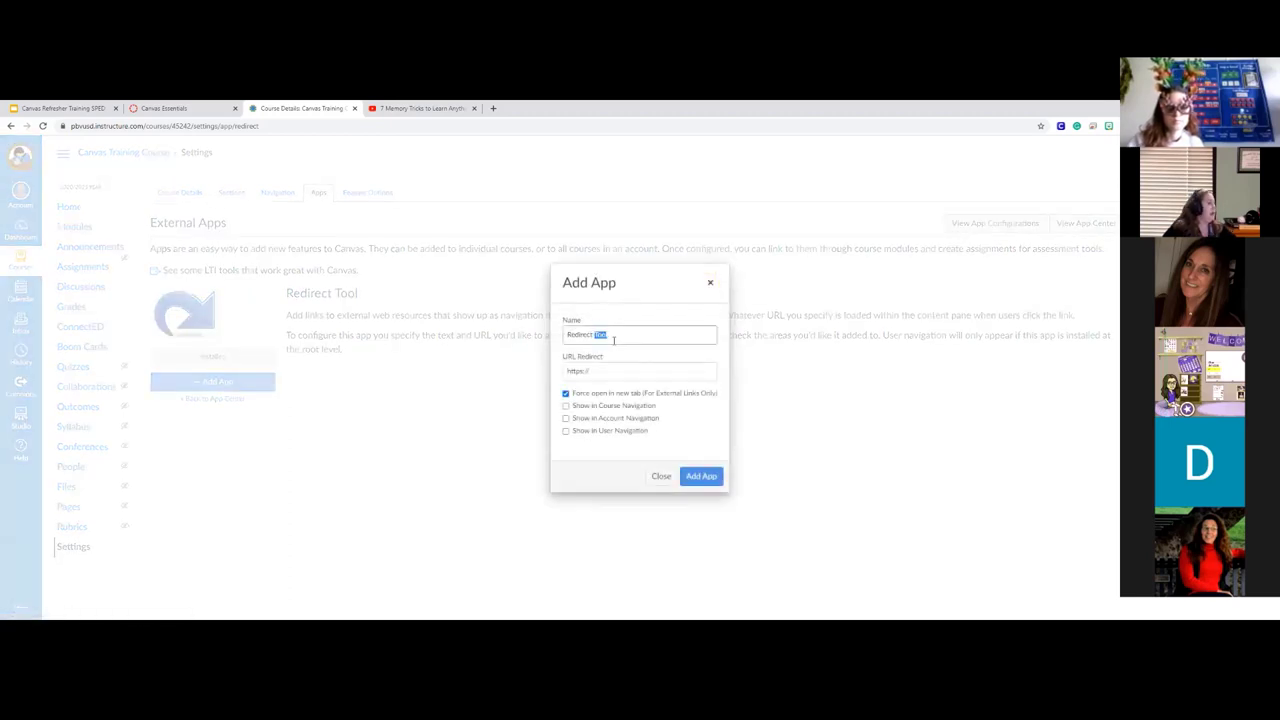
triple_click(613, 338)
text(Boom)
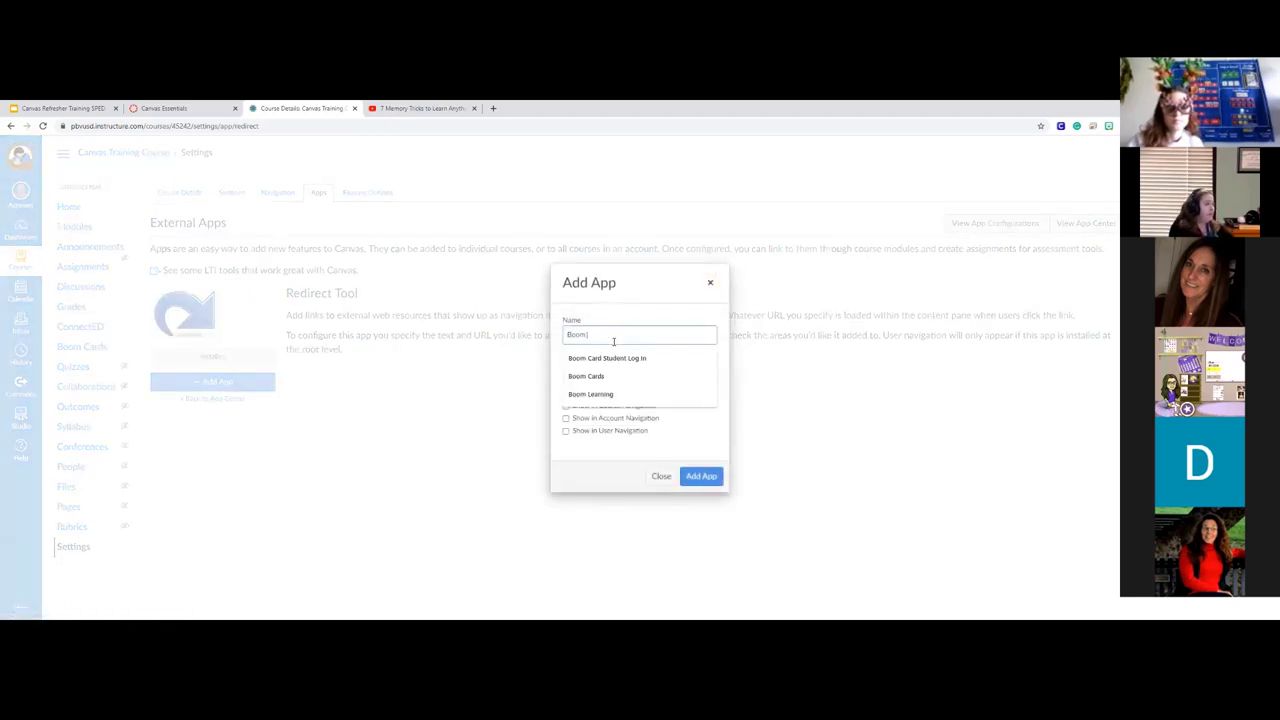
text( Card)
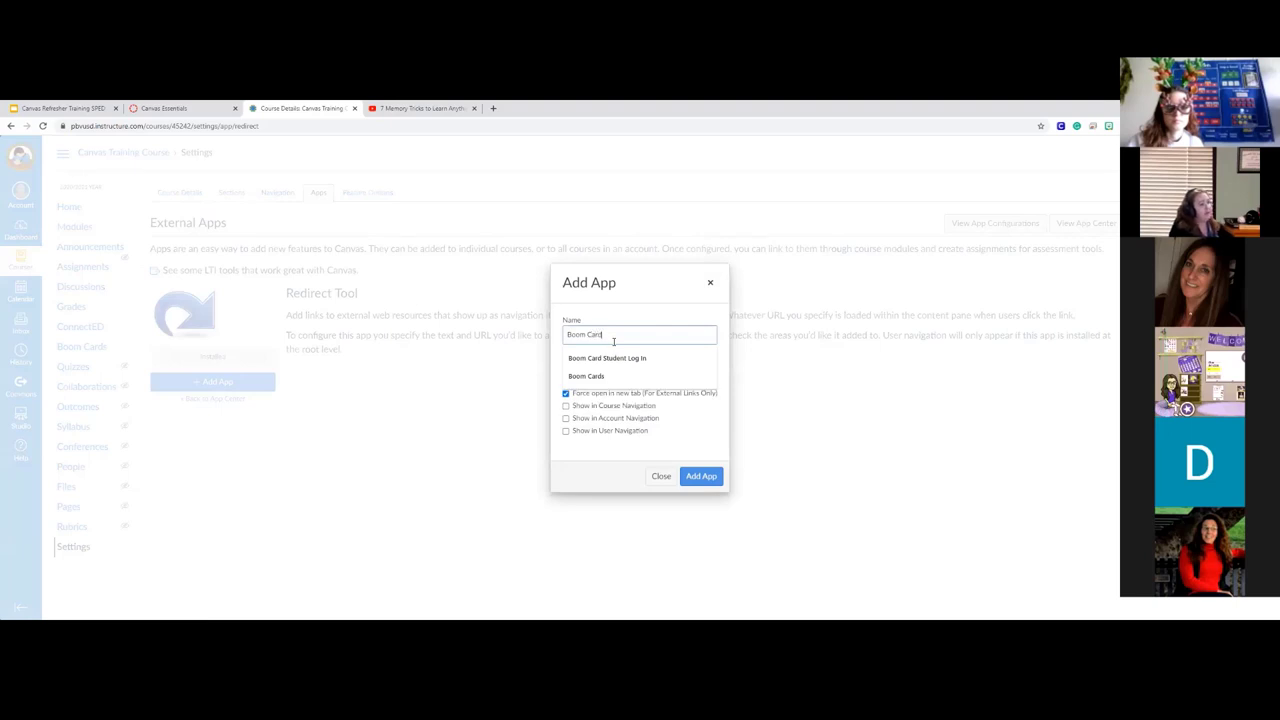
text(s Stu)
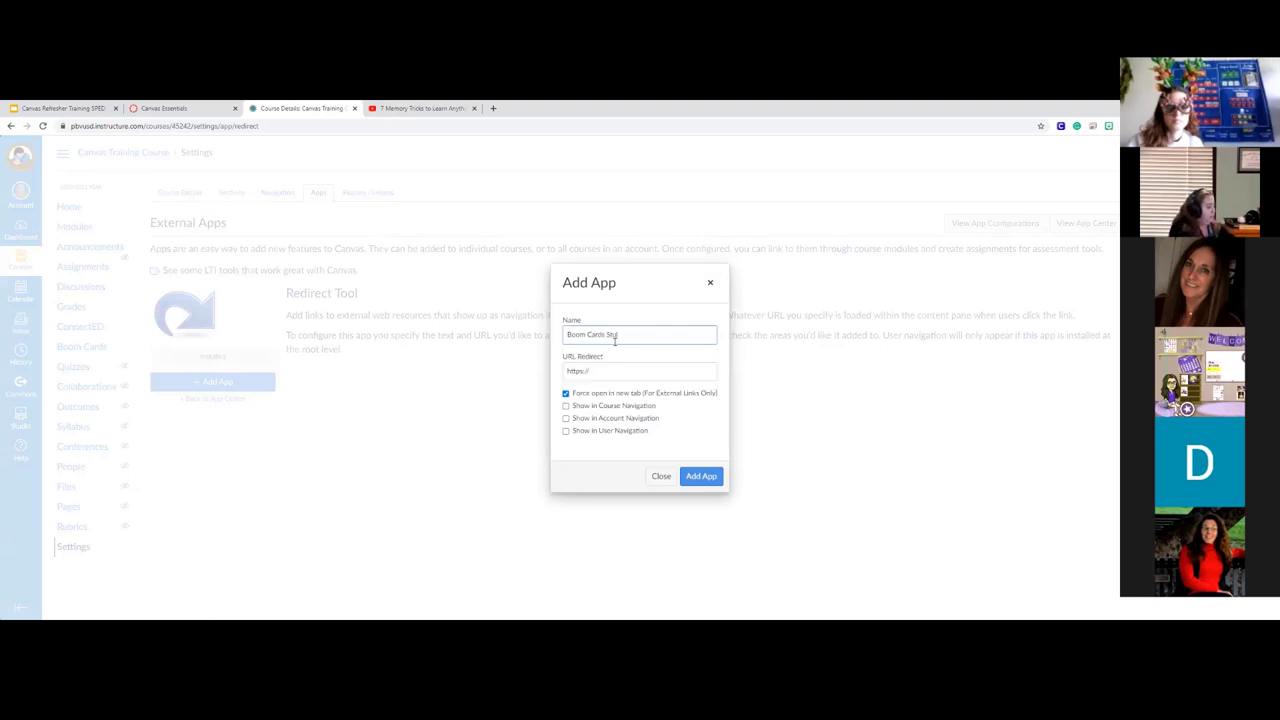
text(dent Lo)
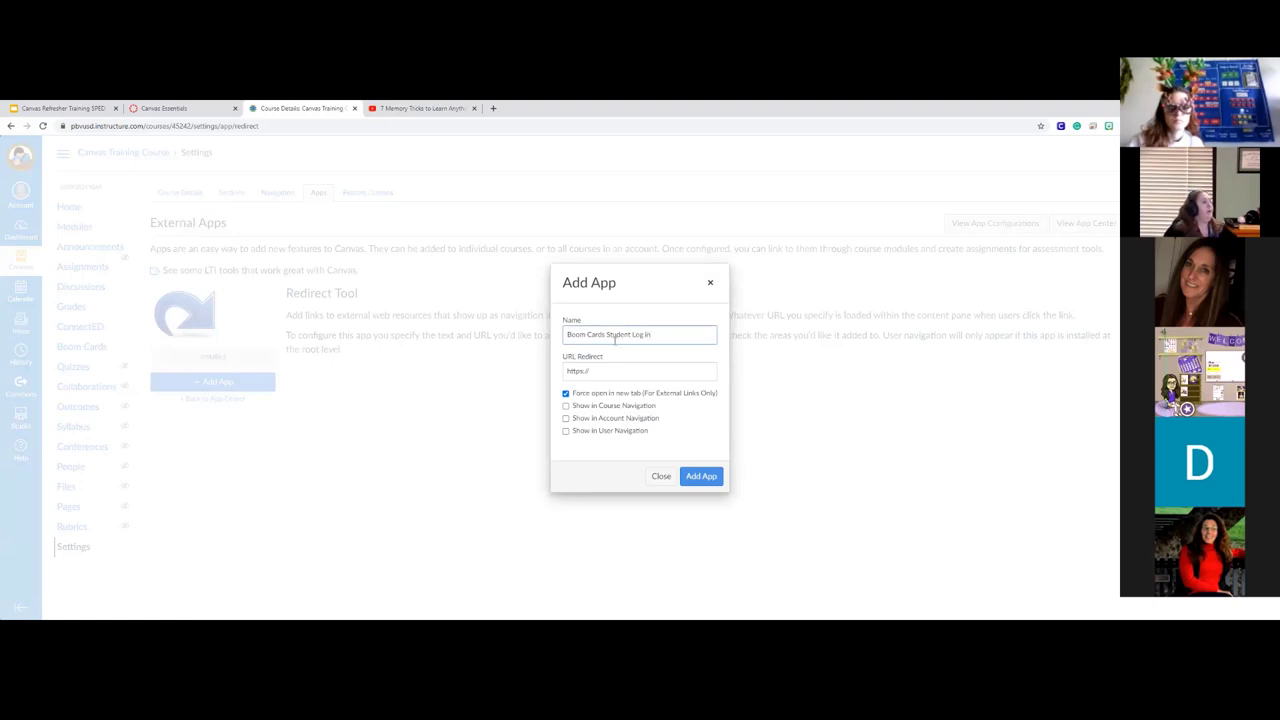
text(g in)
click(640, 371)
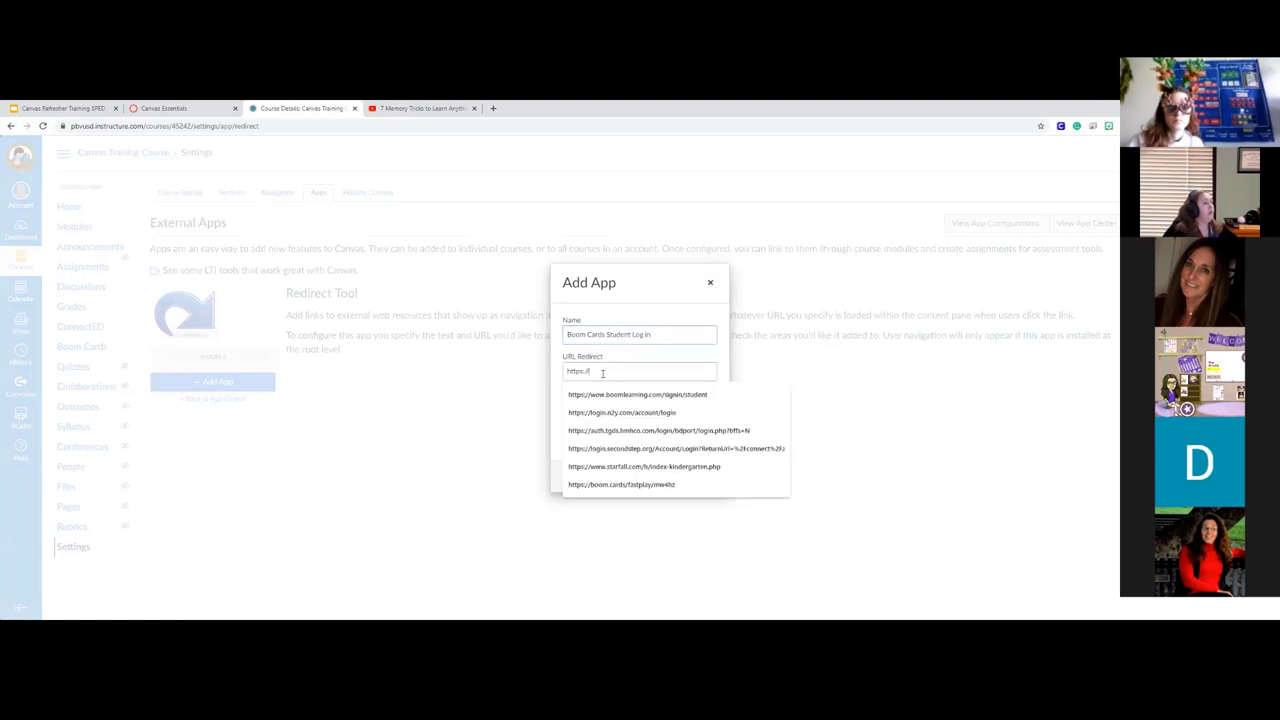
click(678, 398)
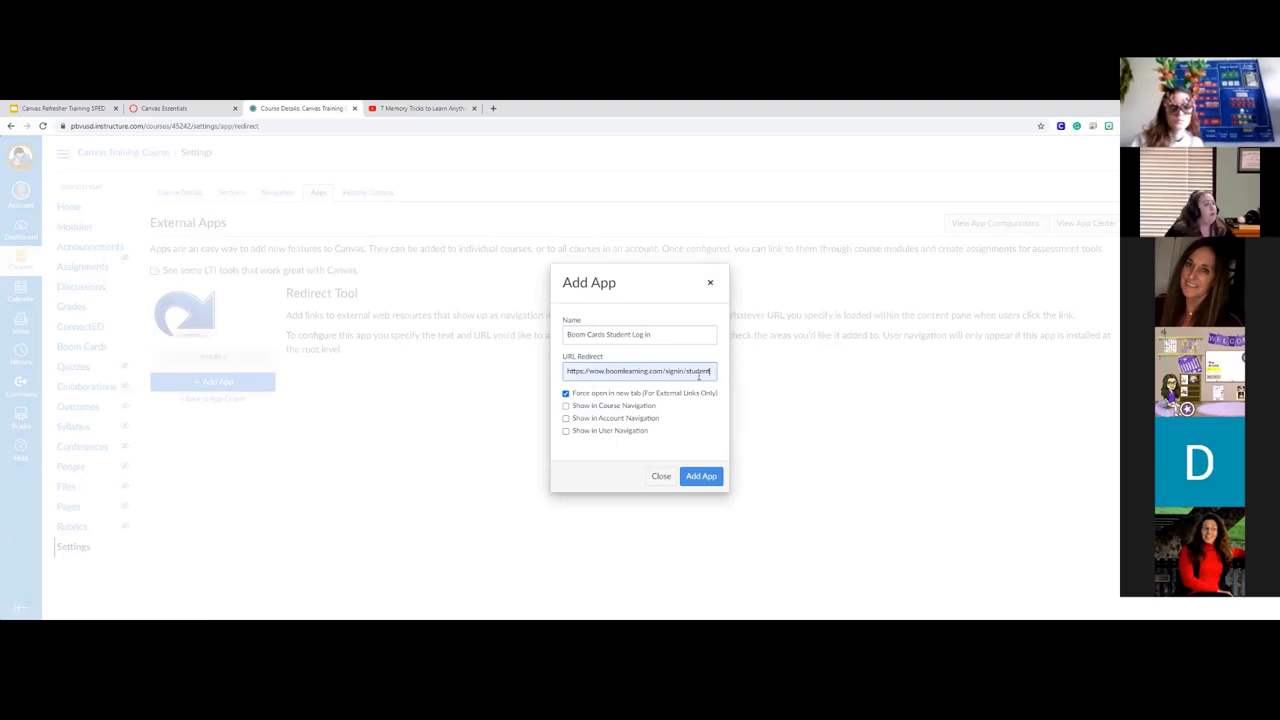
click(566, 396)
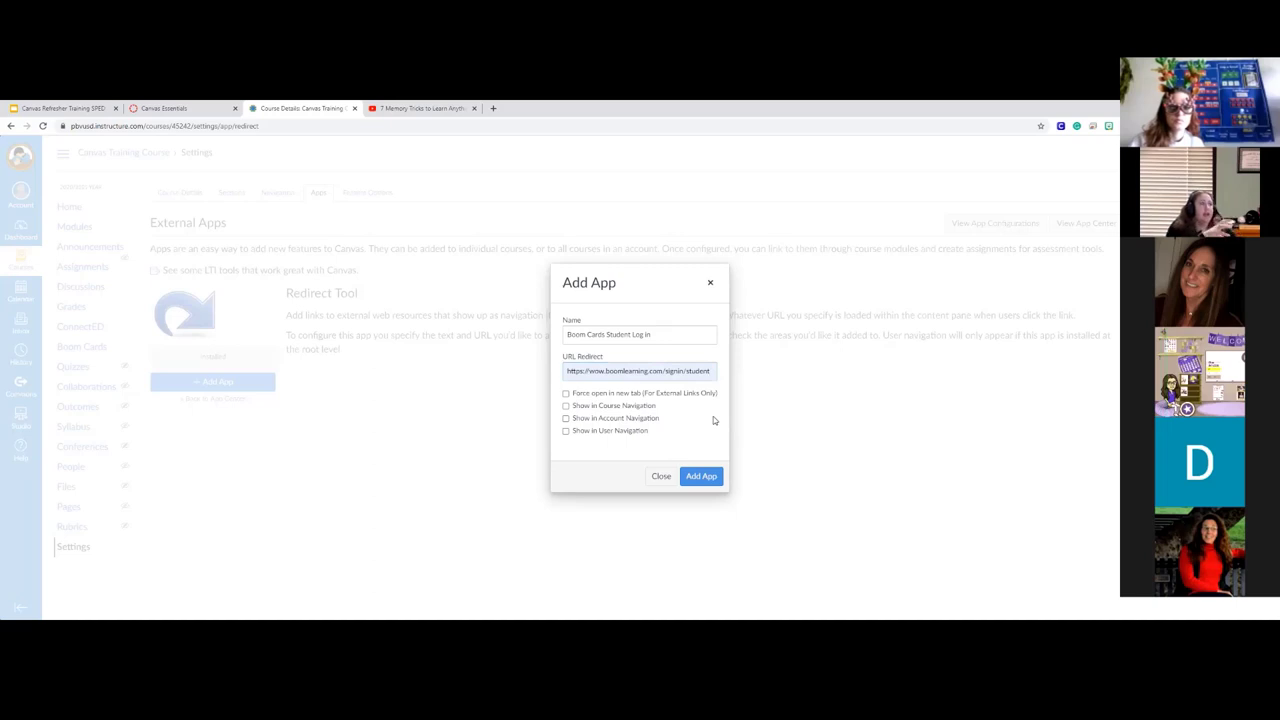
click(566, 406)
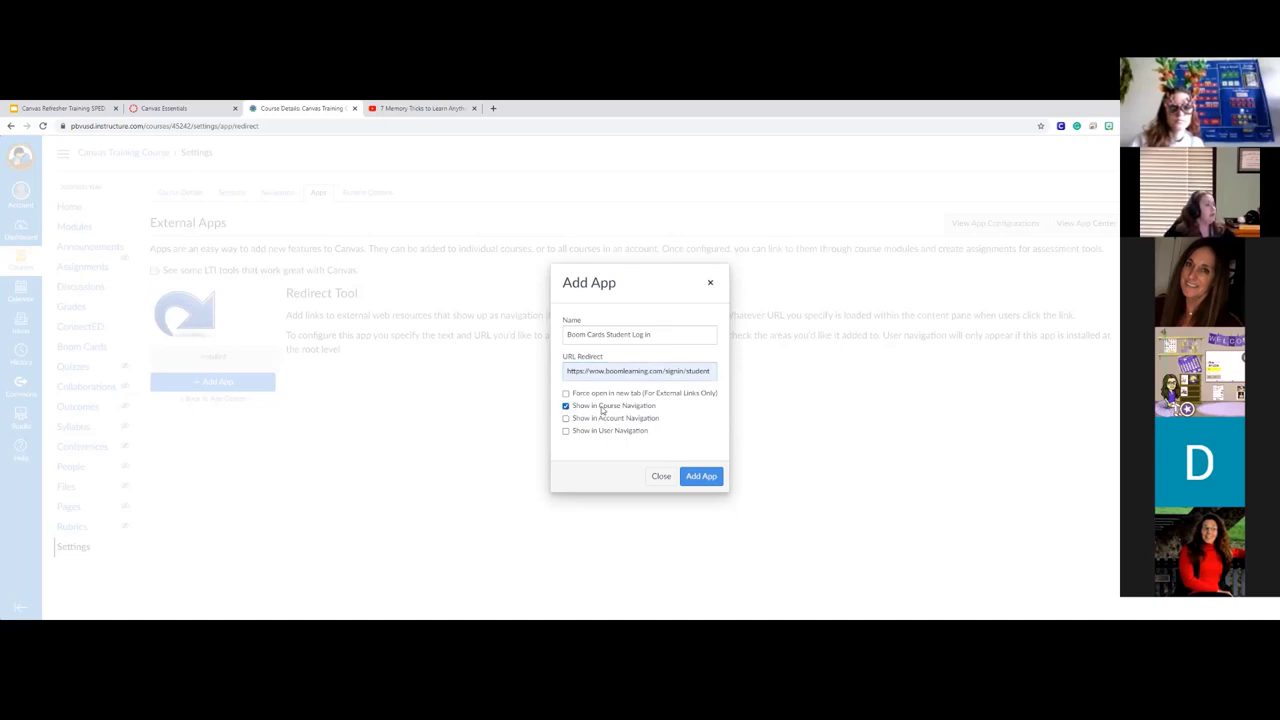
click(689, 479)
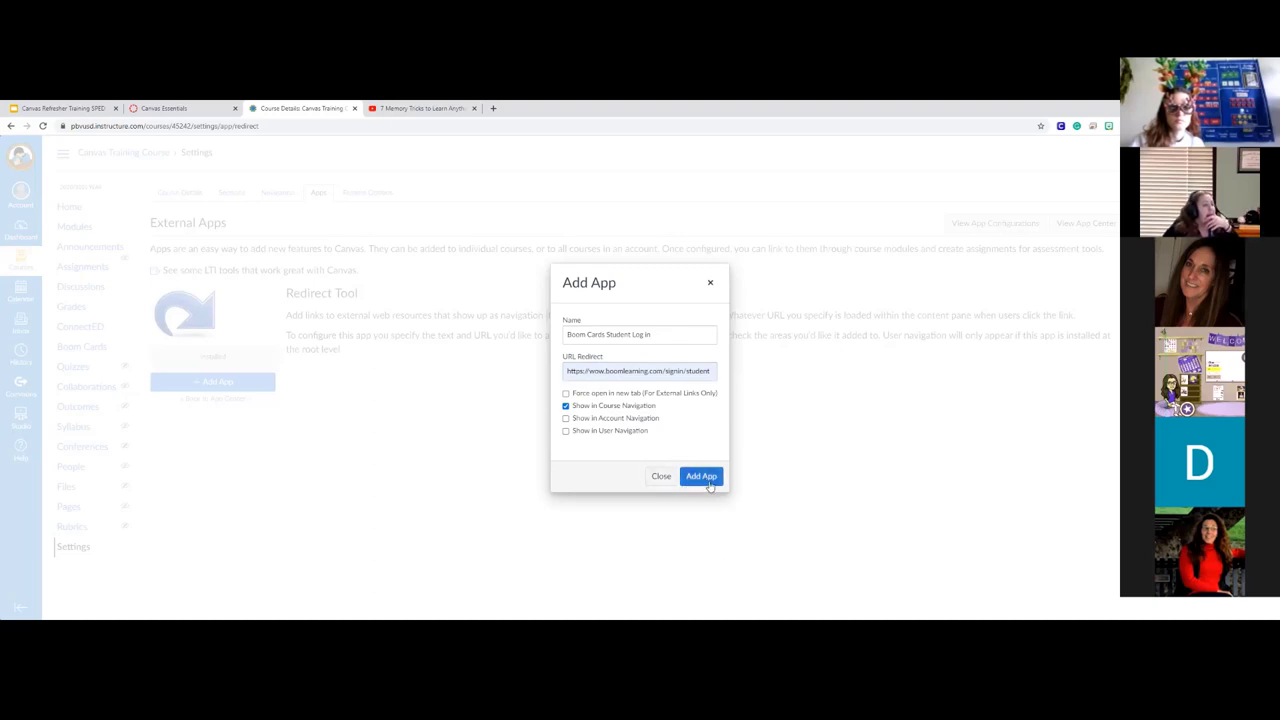
Step: Add the configured Boom Cards redirect app, reload the course settings and open the Boom Cards Student Log in link from the course navigation
click(709, 484)
click(42, 126)
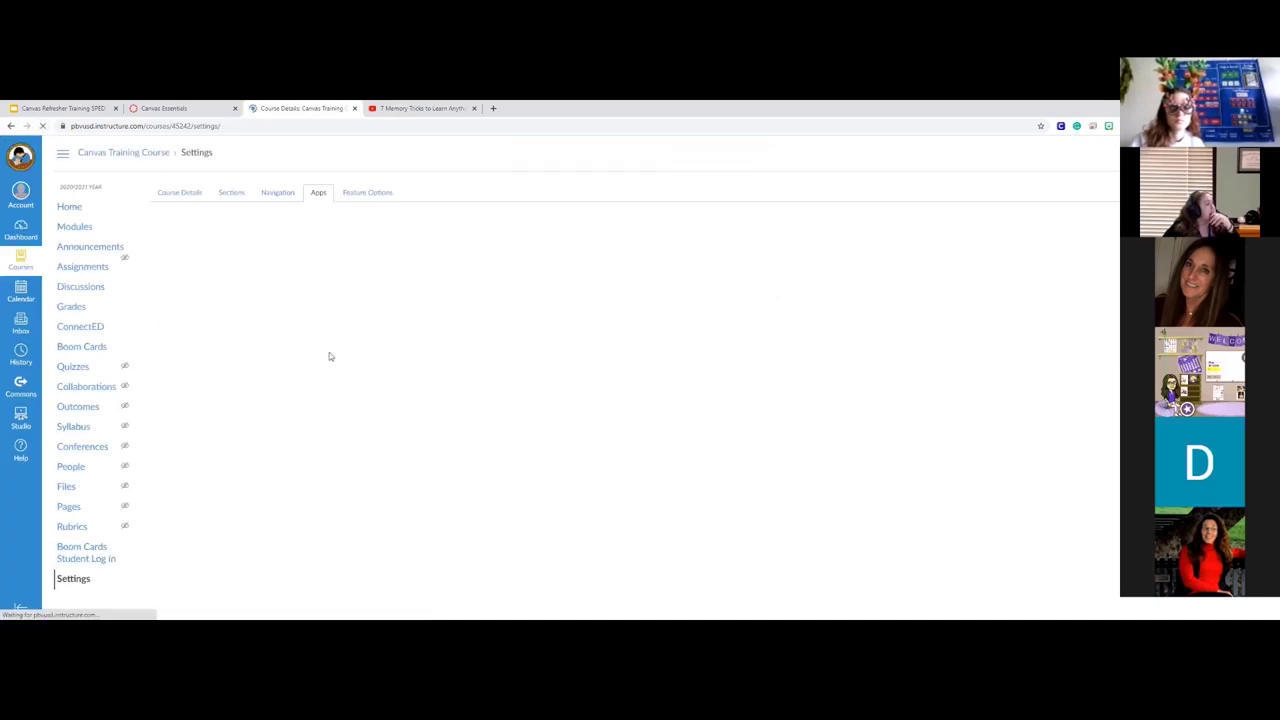
scroll(95, 472, down, 2)
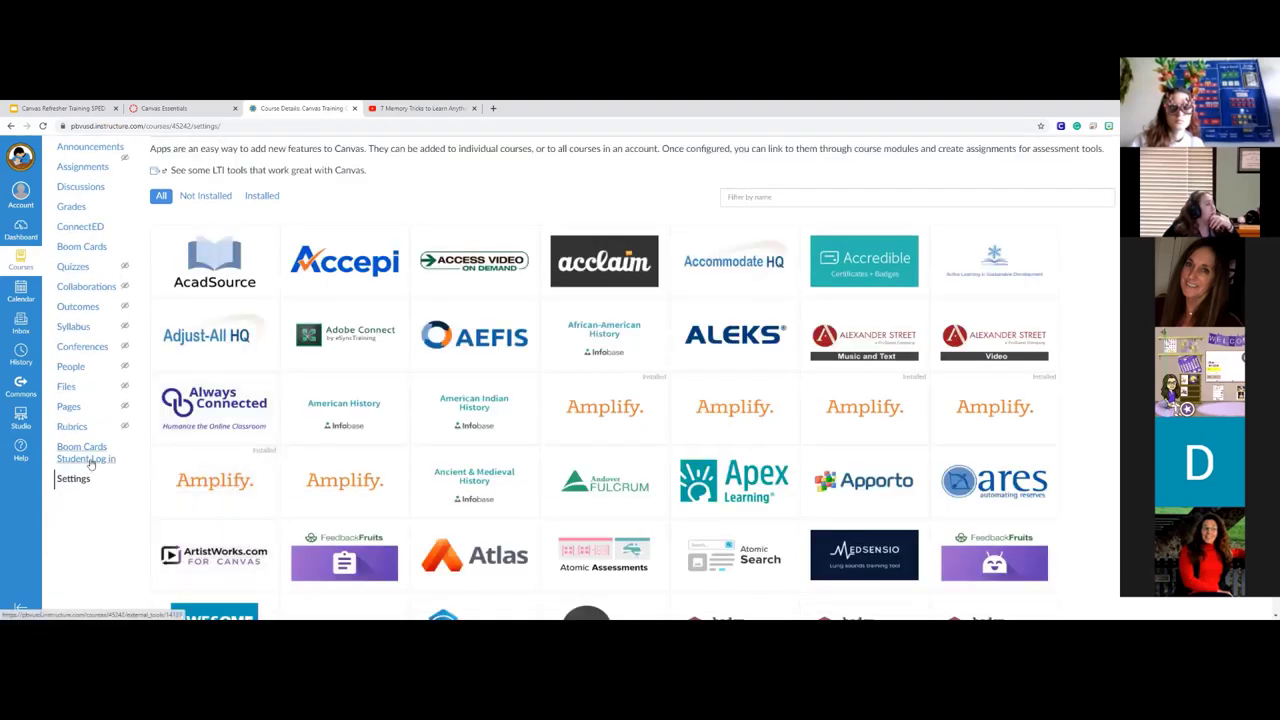
scroll(86, 250, up, 2)
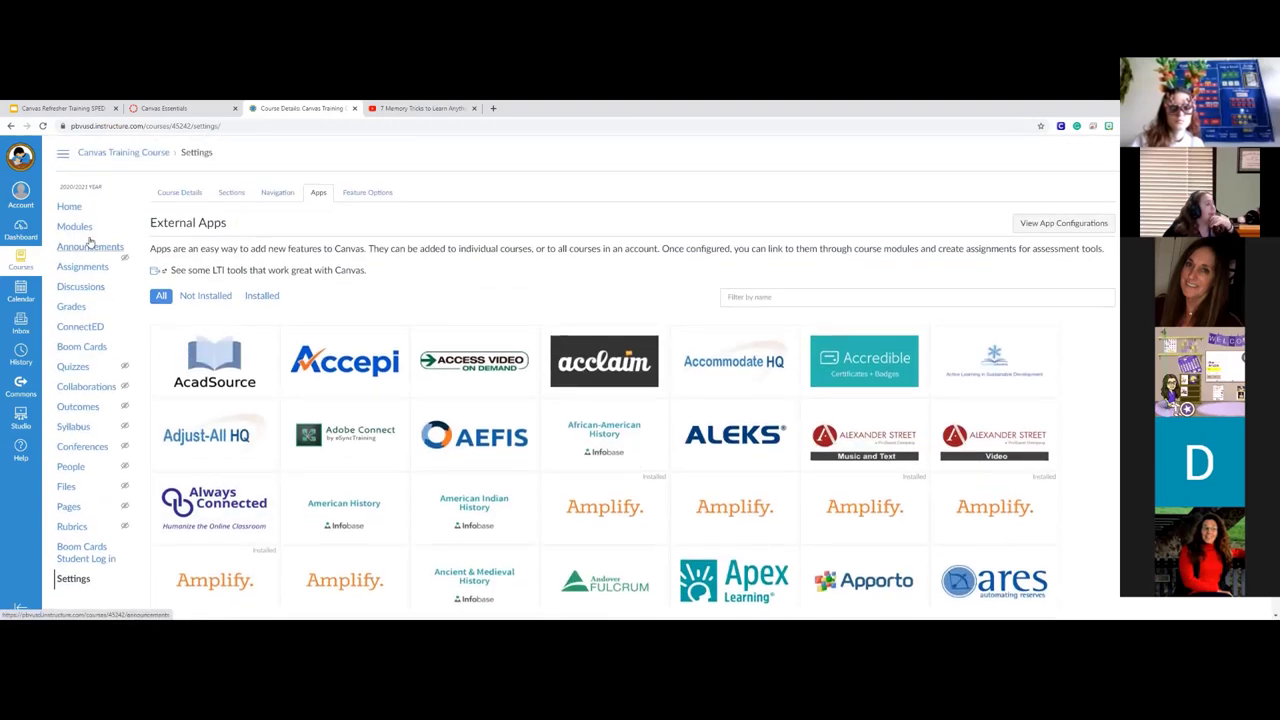
click(93, 562)
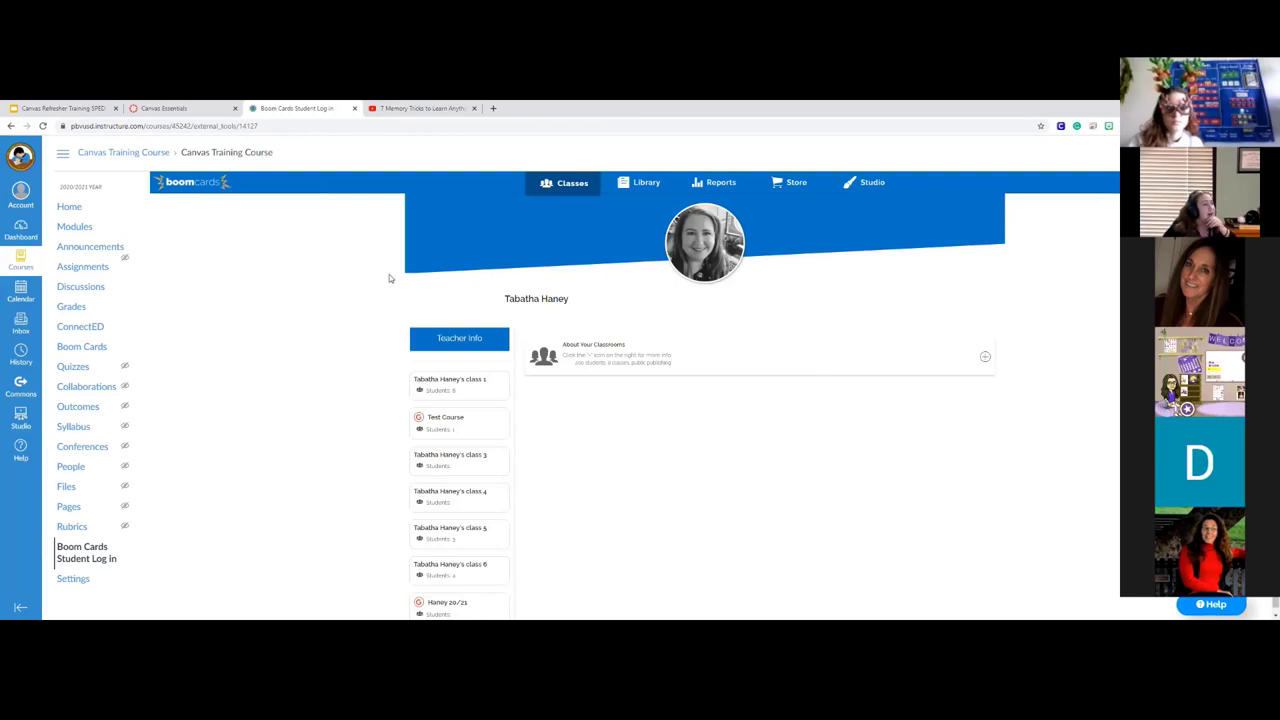
Step: Open the Boom Cards deck library, preview the Matching Colors deck and advance to the yellow and orange bear sorting card
click(628, 184)
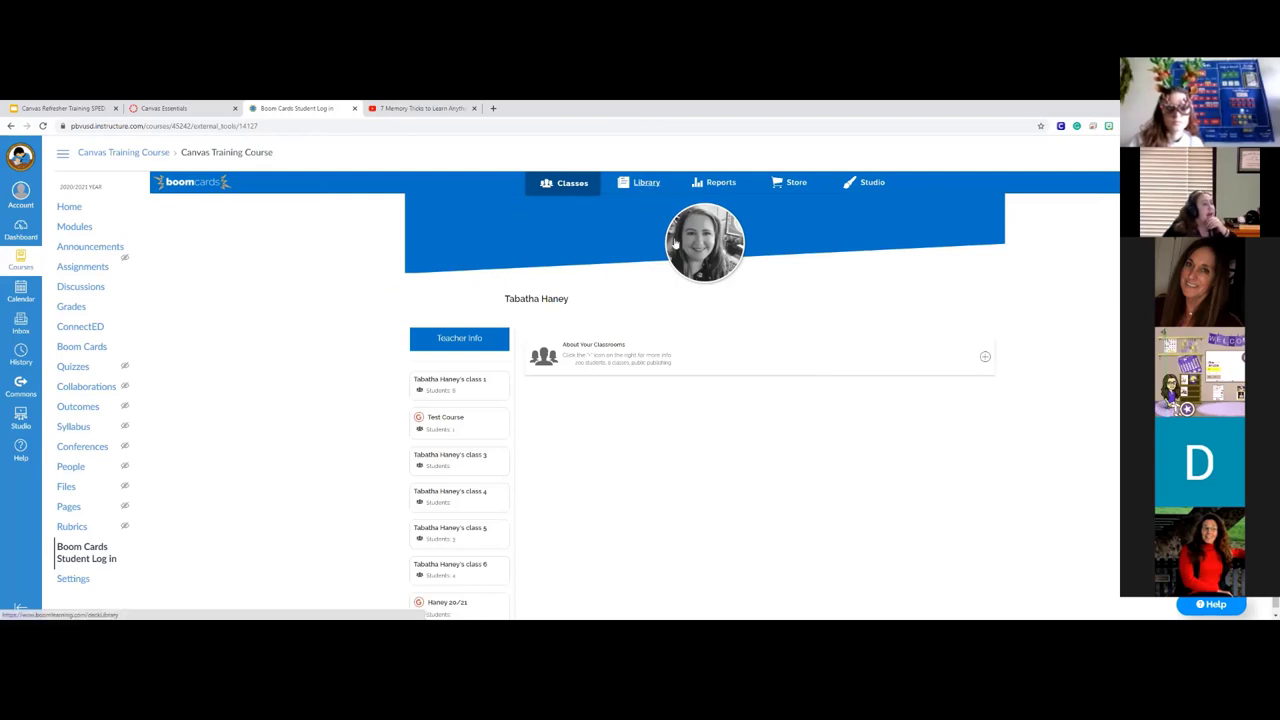
scroll(850, 460, down, 2)
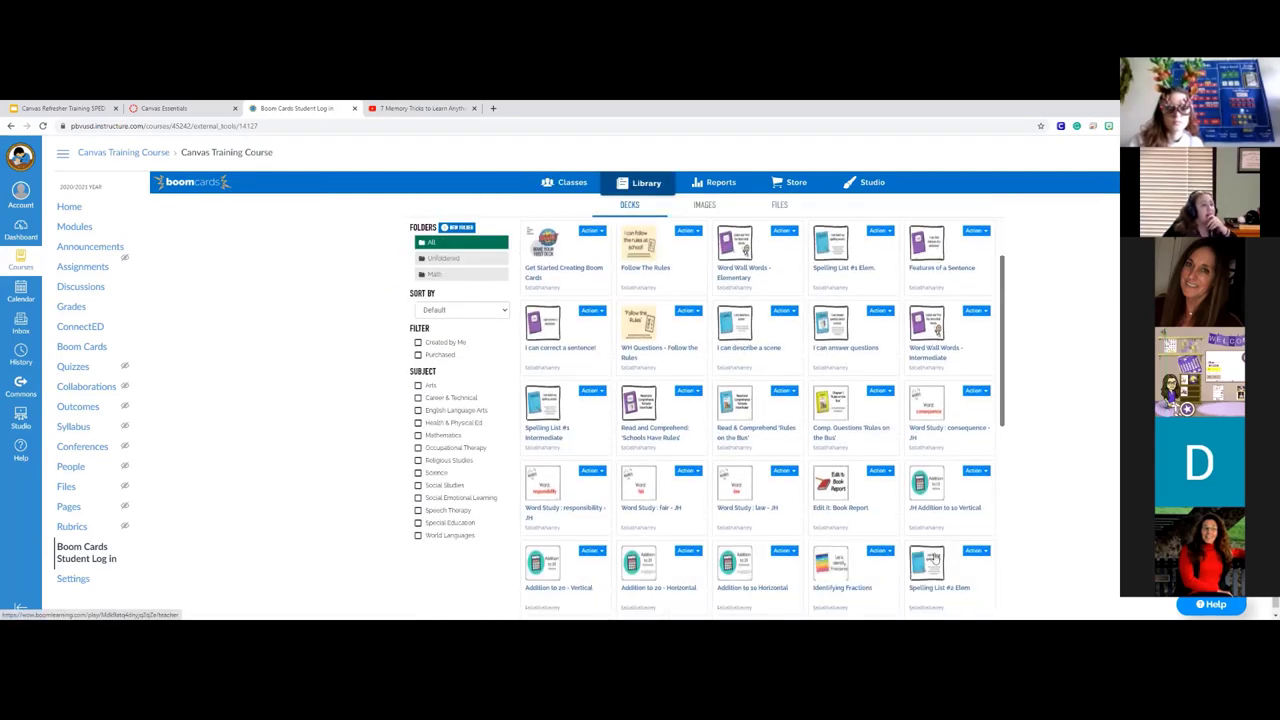
scroll(932, 510, down, 2)
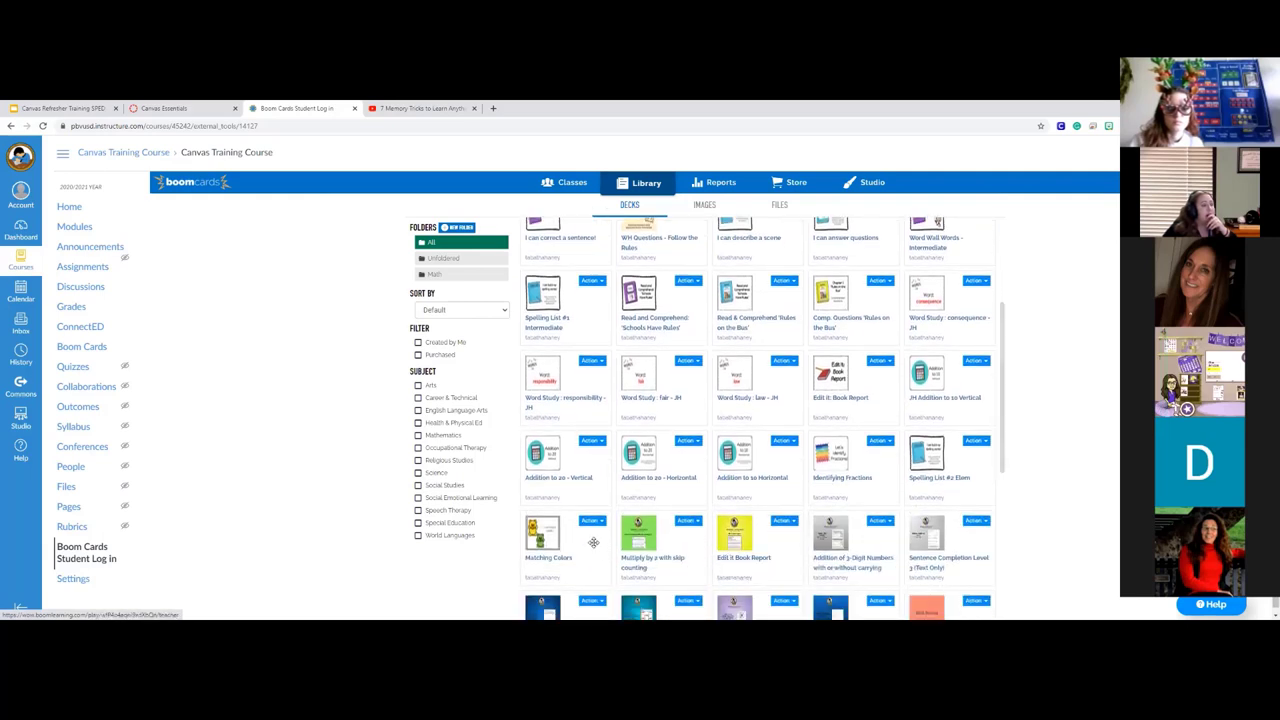
click(546, 540)
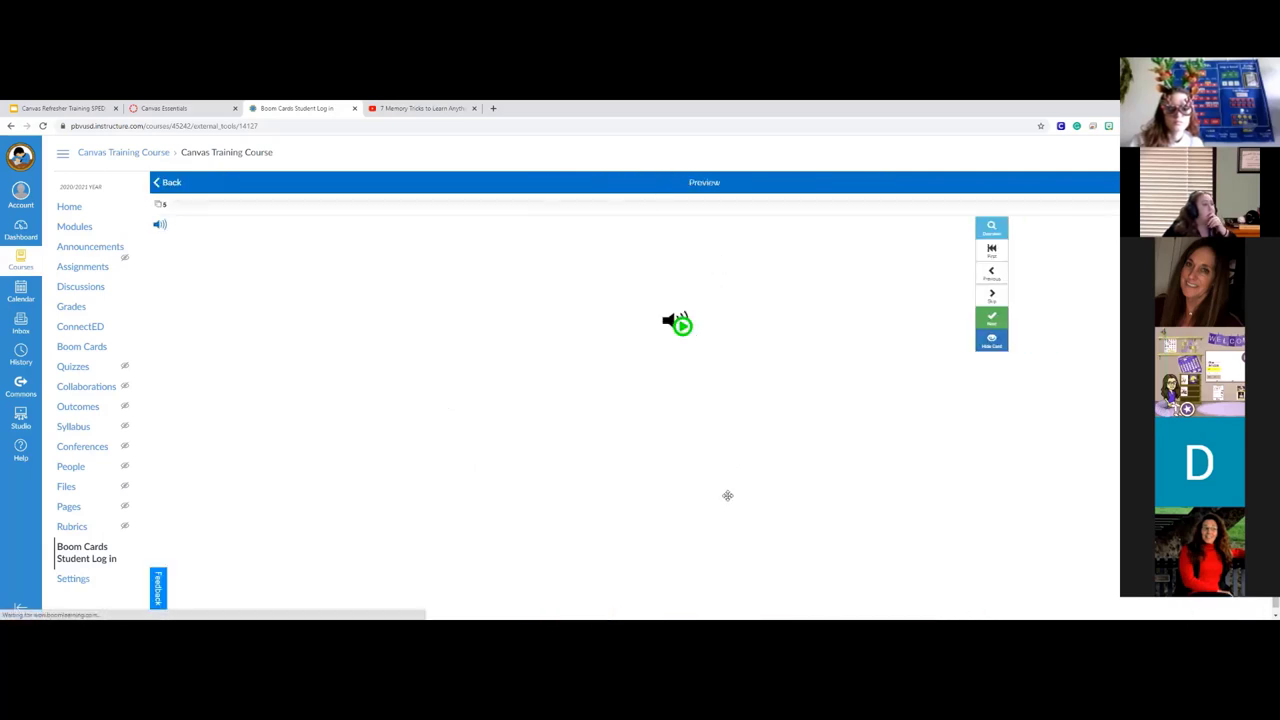
click(991, 290)
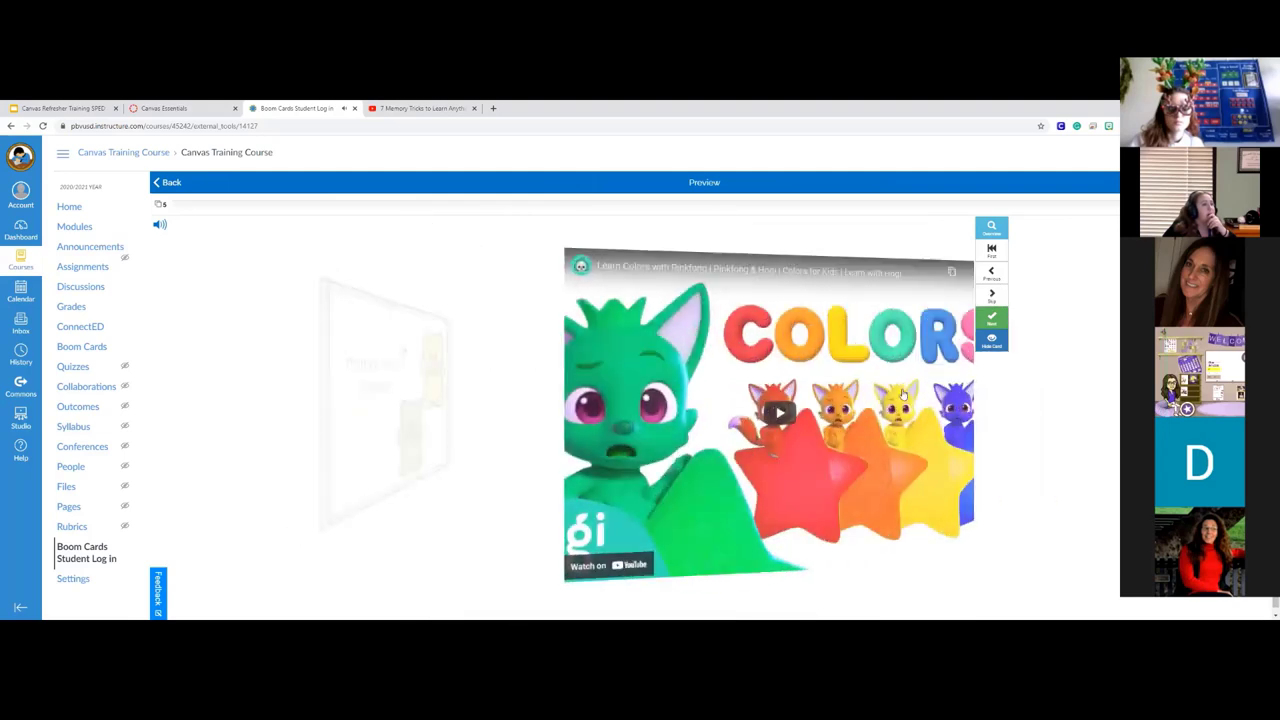
click(991, 293)
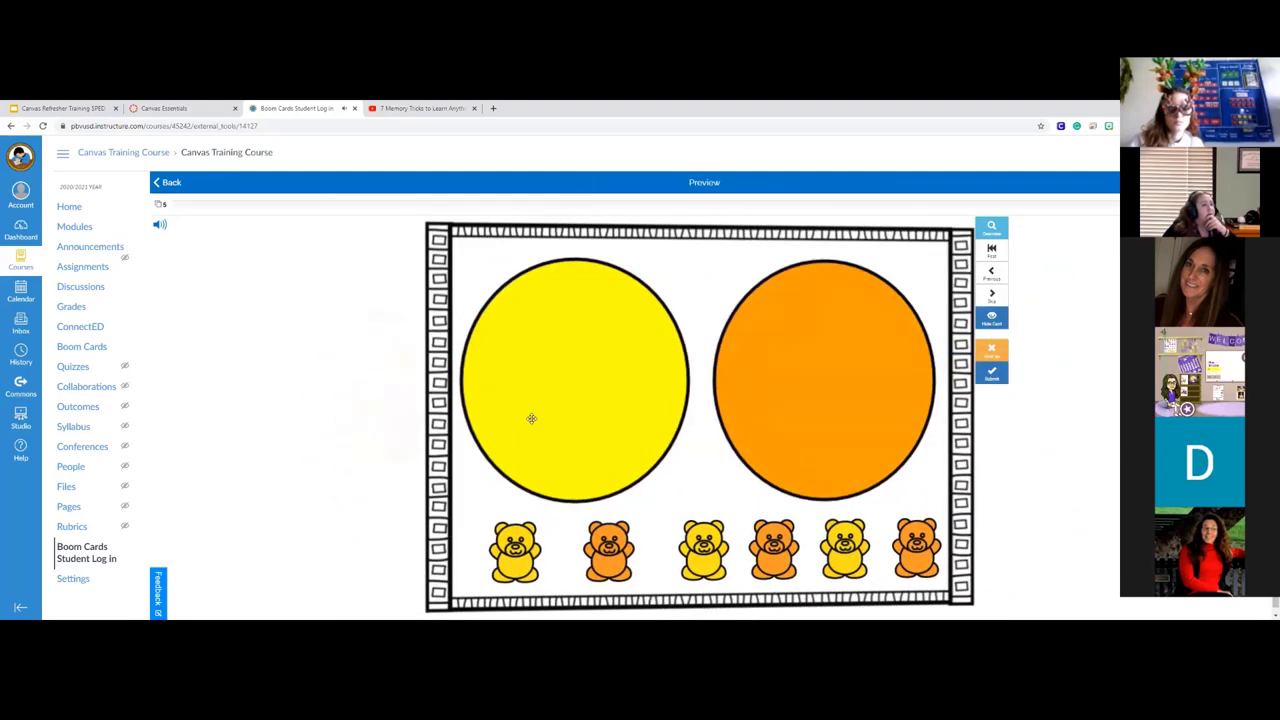
Step: Sort the three yellow bears into the yellow circle and the three orange bears into the orange circle, and leave the deck preview
drag(590, 540, 766, 385)
drag(681, 536, 594, 398)
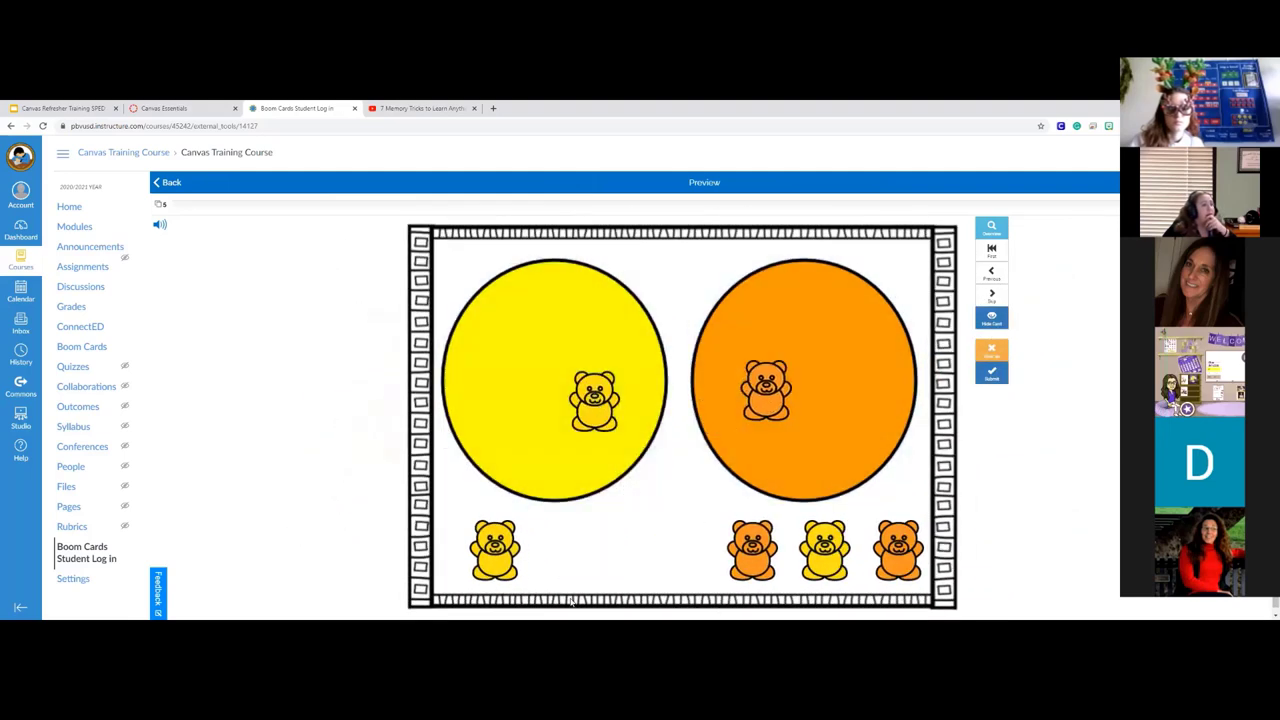
drag(494, 564, 508, 350)
drag(780, 543, 822, 405)
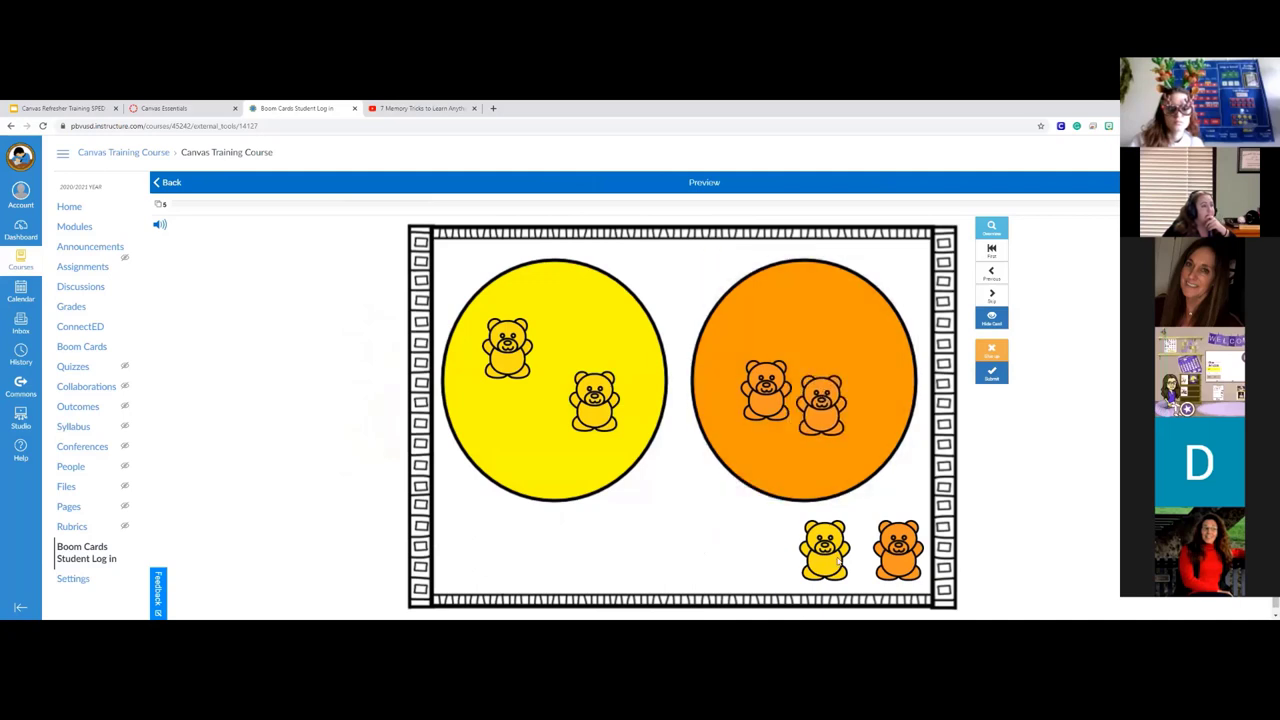
drag(810, 550, 460, 400)
drag(898, 548, 848, 314)
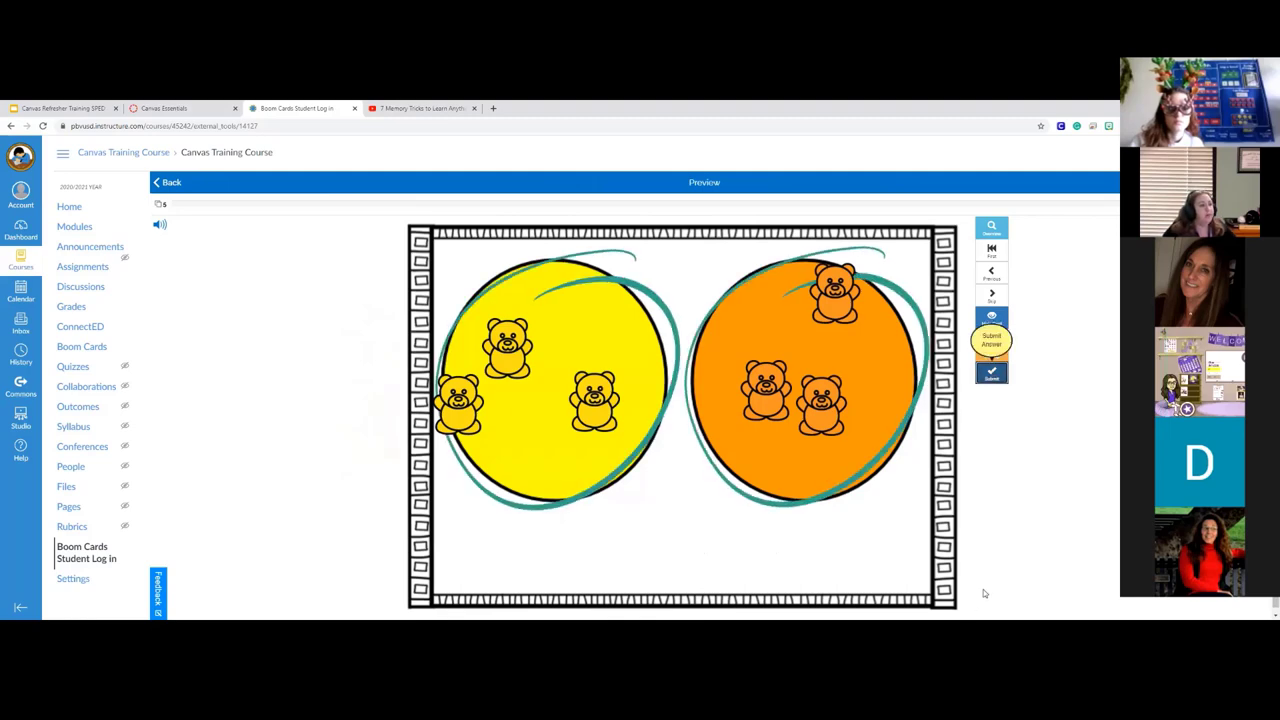
click(168, 183)
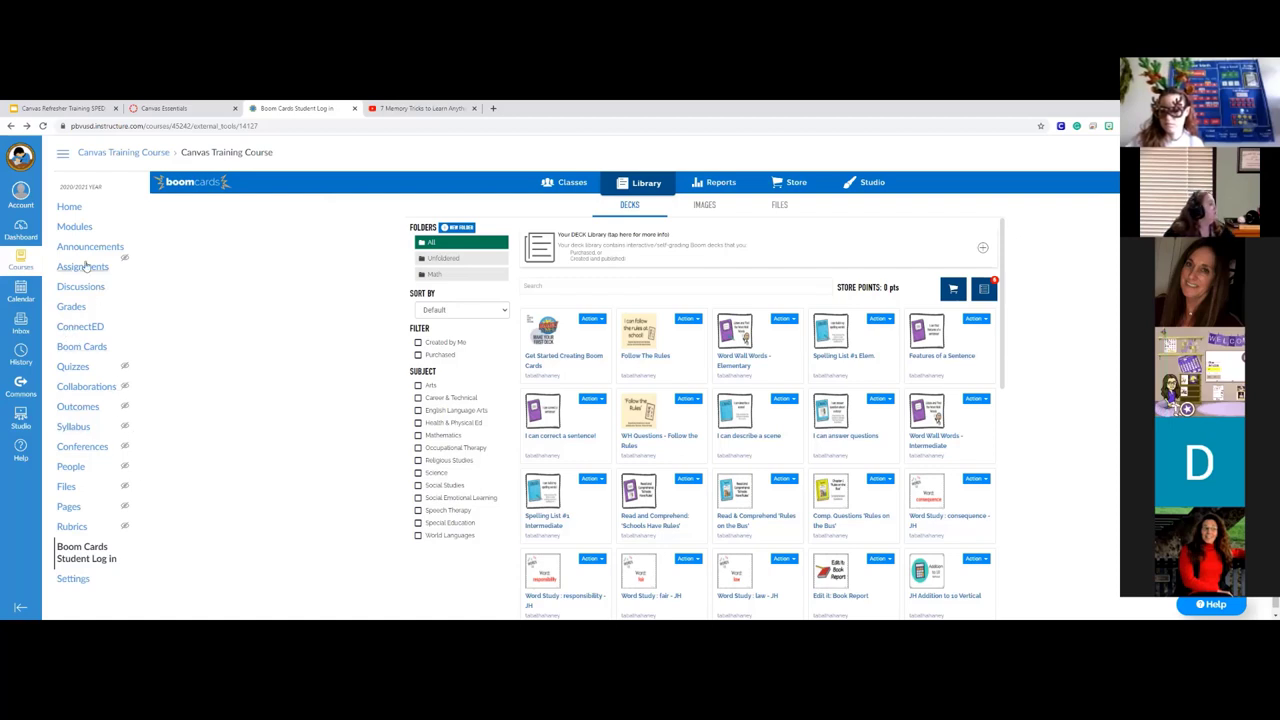
Step: Filter the course's external apps by "red", start adding the Redirect Tool again and name it starfall
click(74, 579)
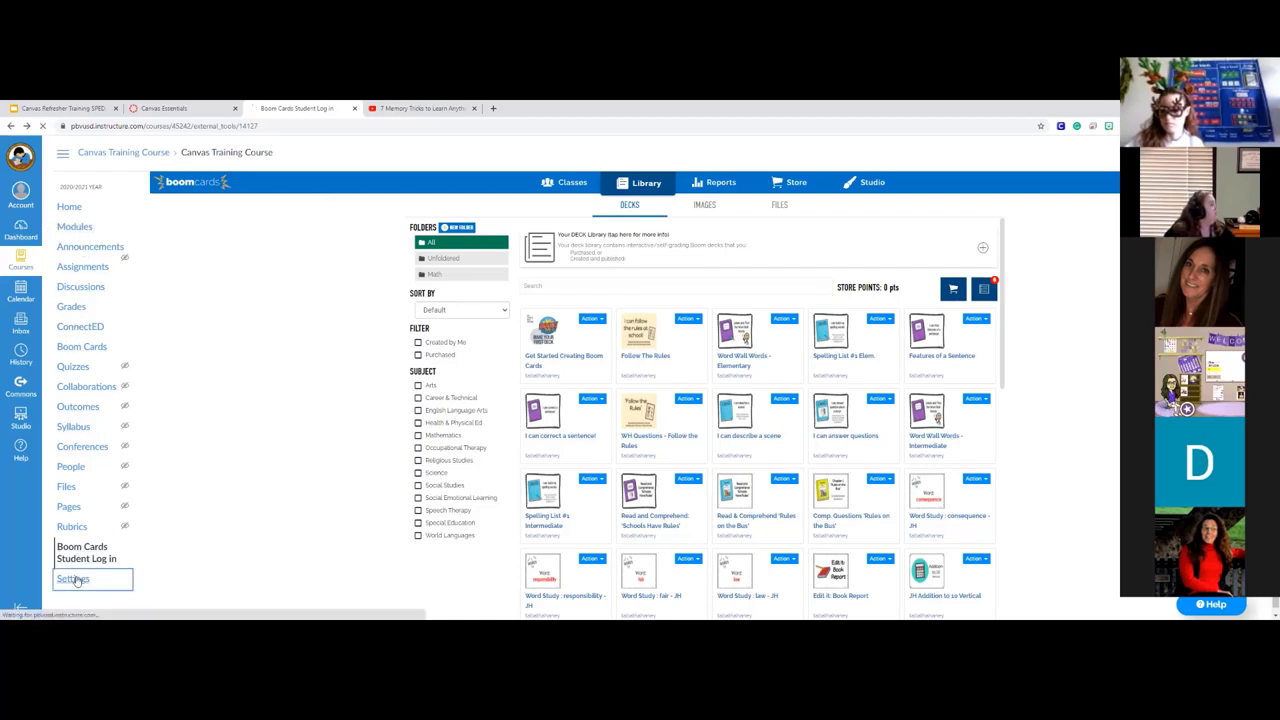
click(317, 193)
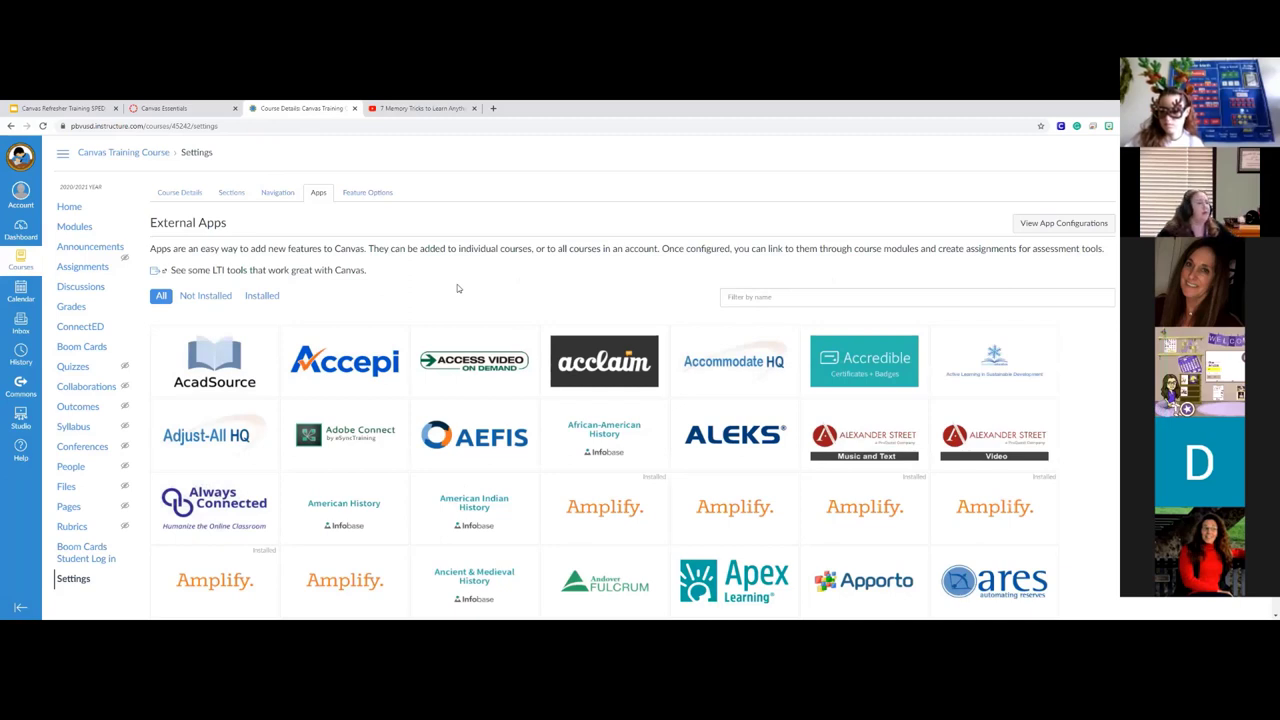
click(760, 293)
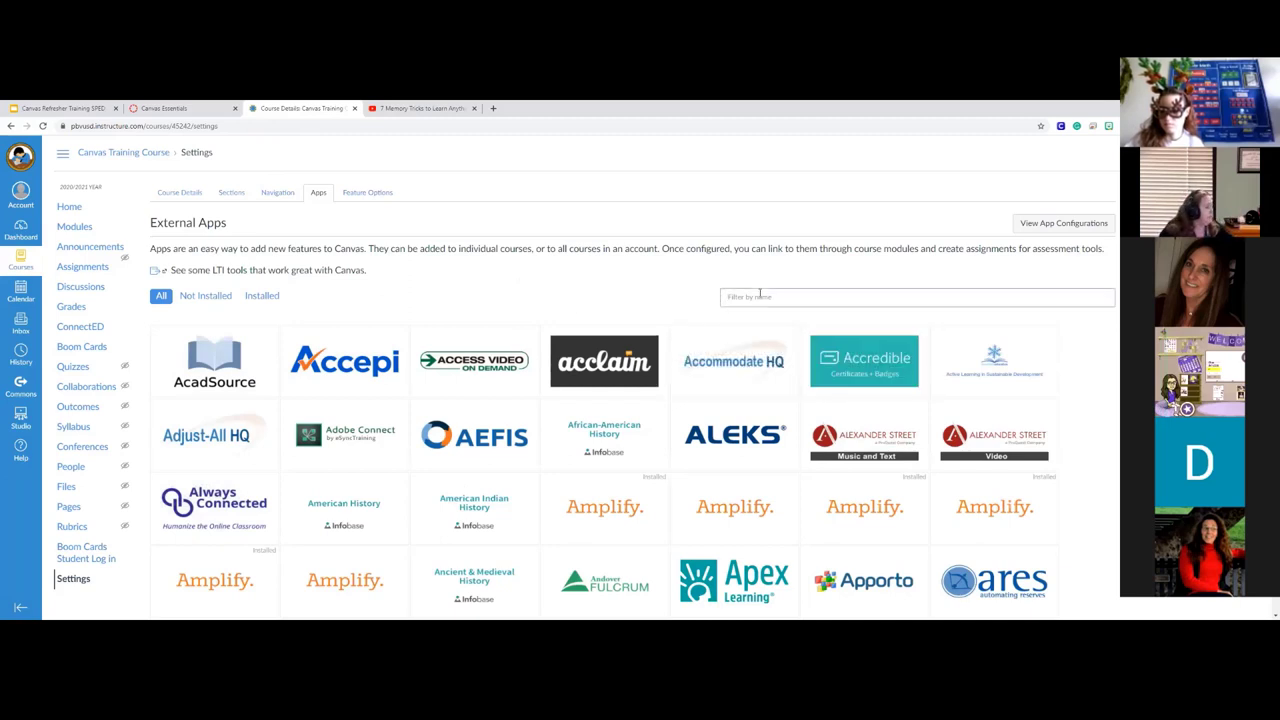
text(red)
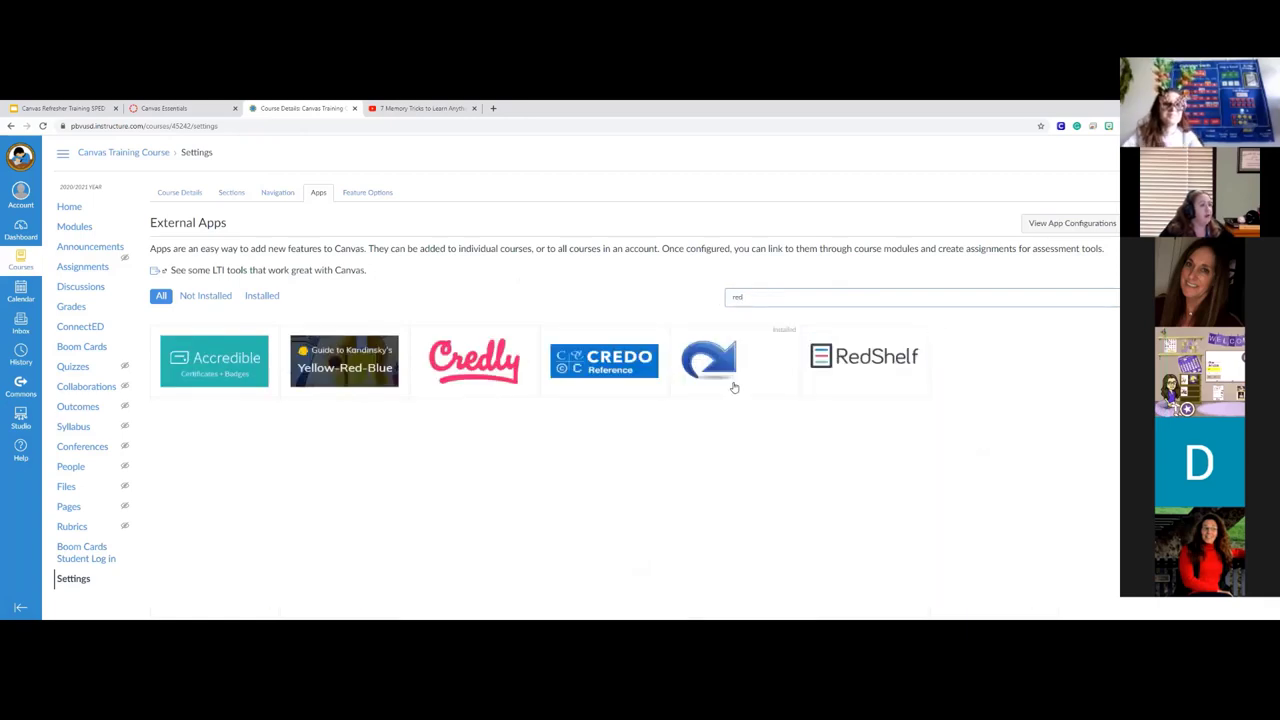
click(719, 366)
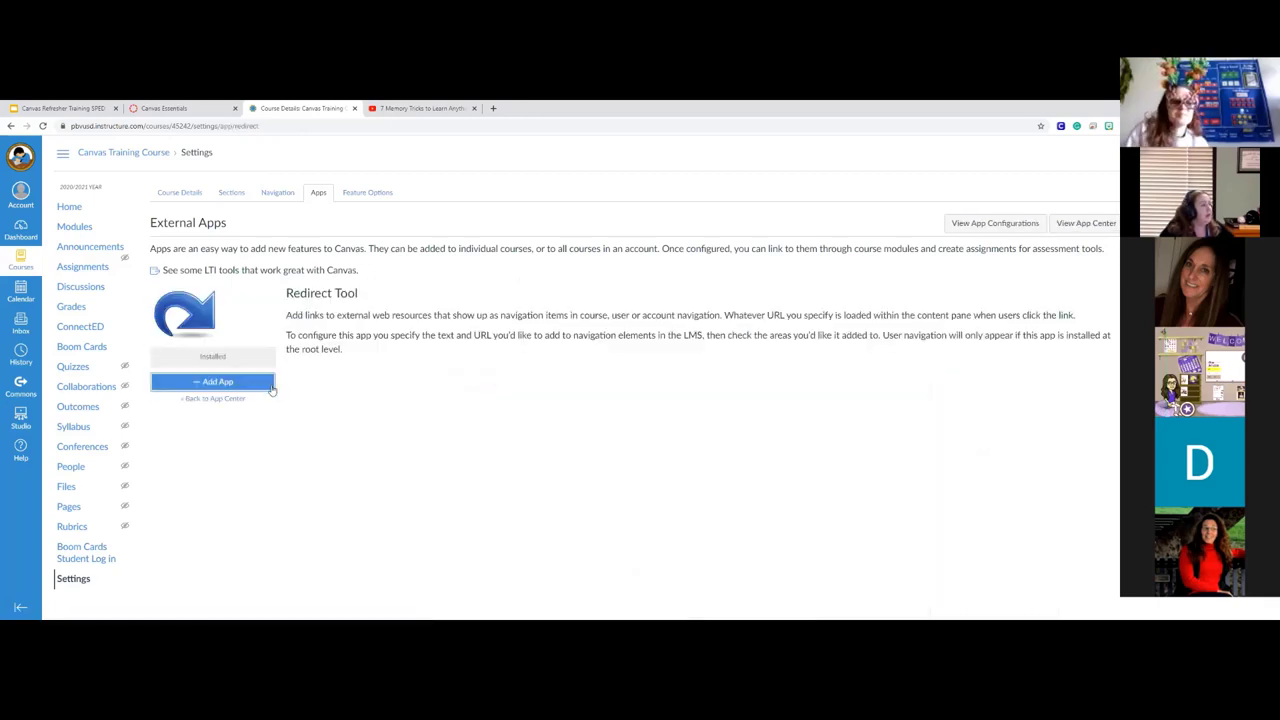
click(212, 381)
triple_click(590, 333)
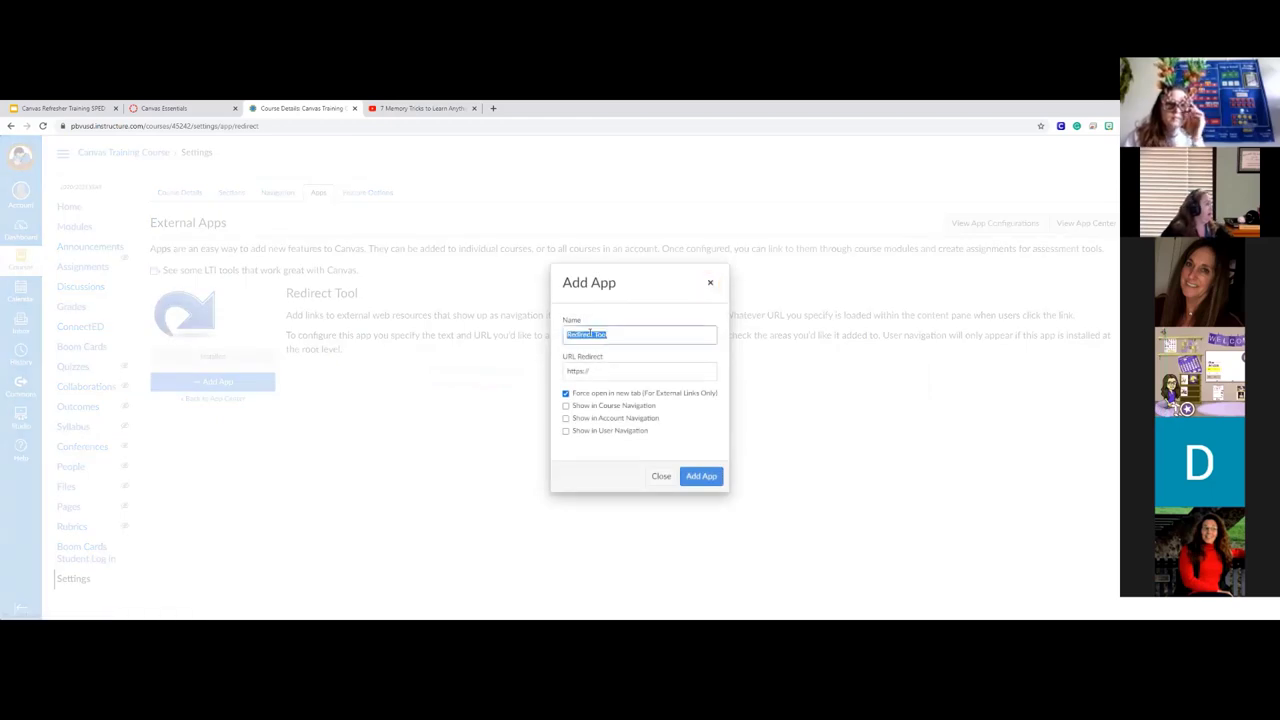
text(St)
key(Down)
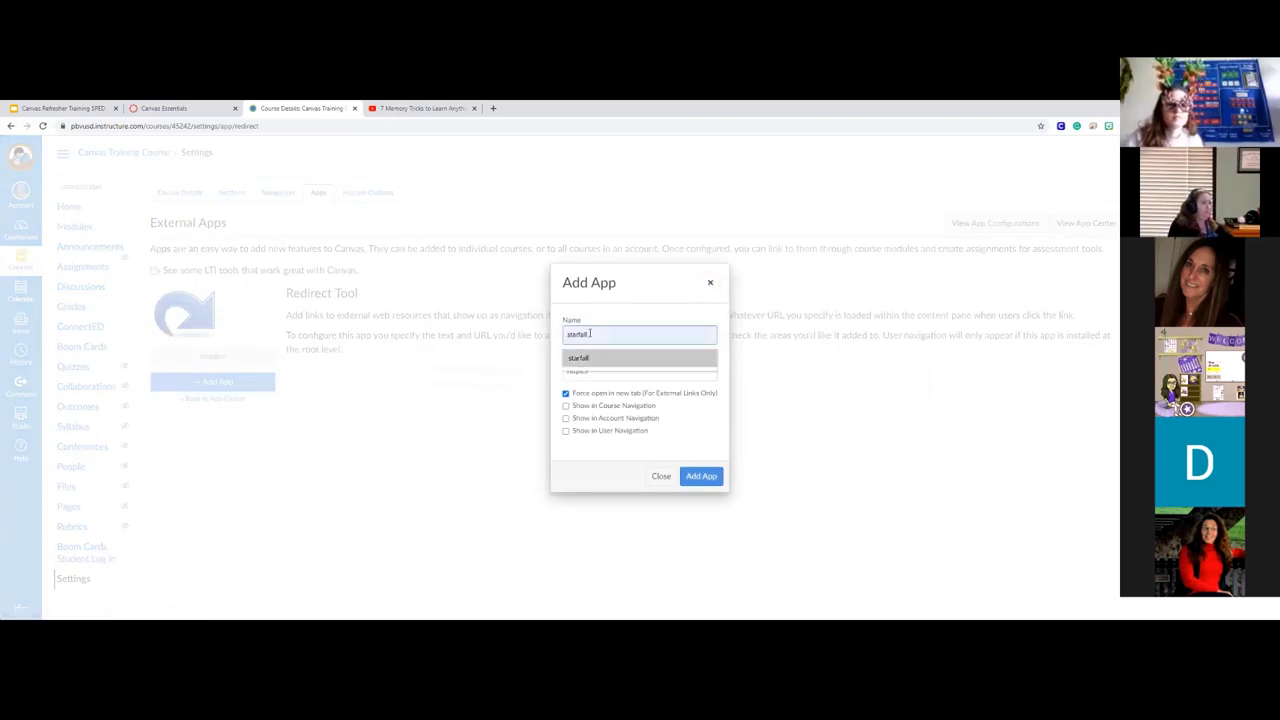
key(Return)
click(617, 368)
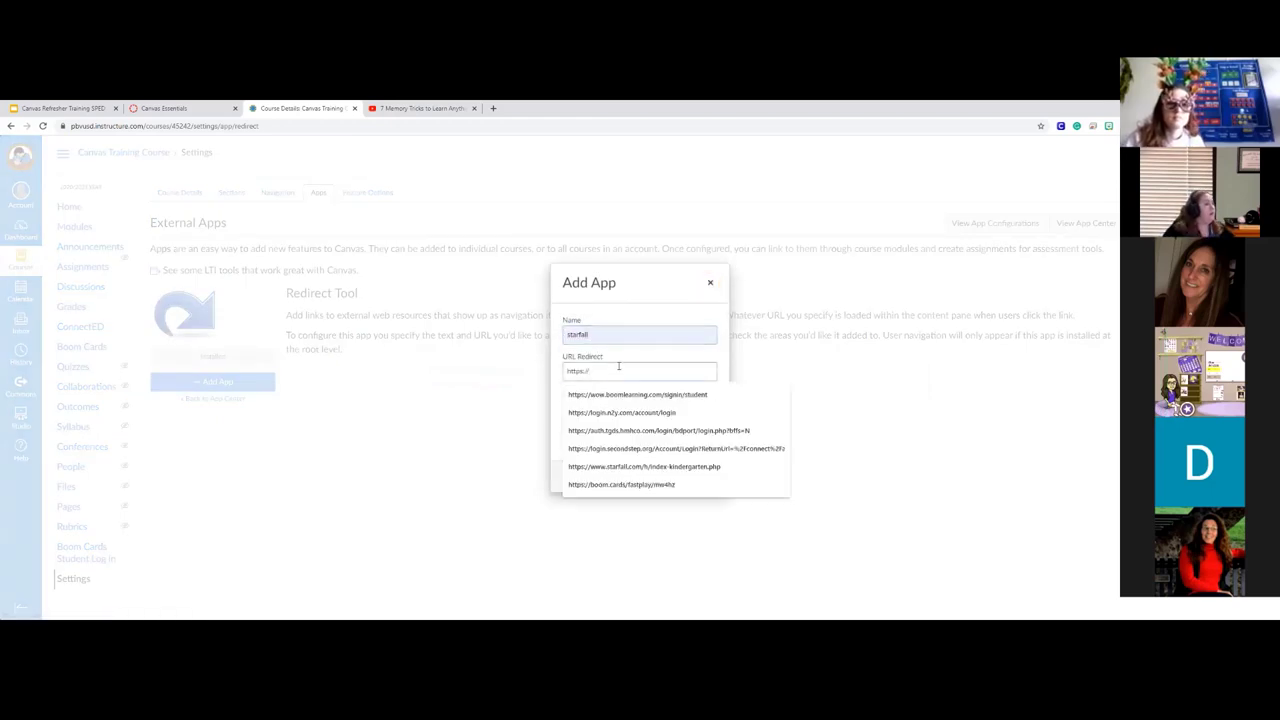
click(665, 467)
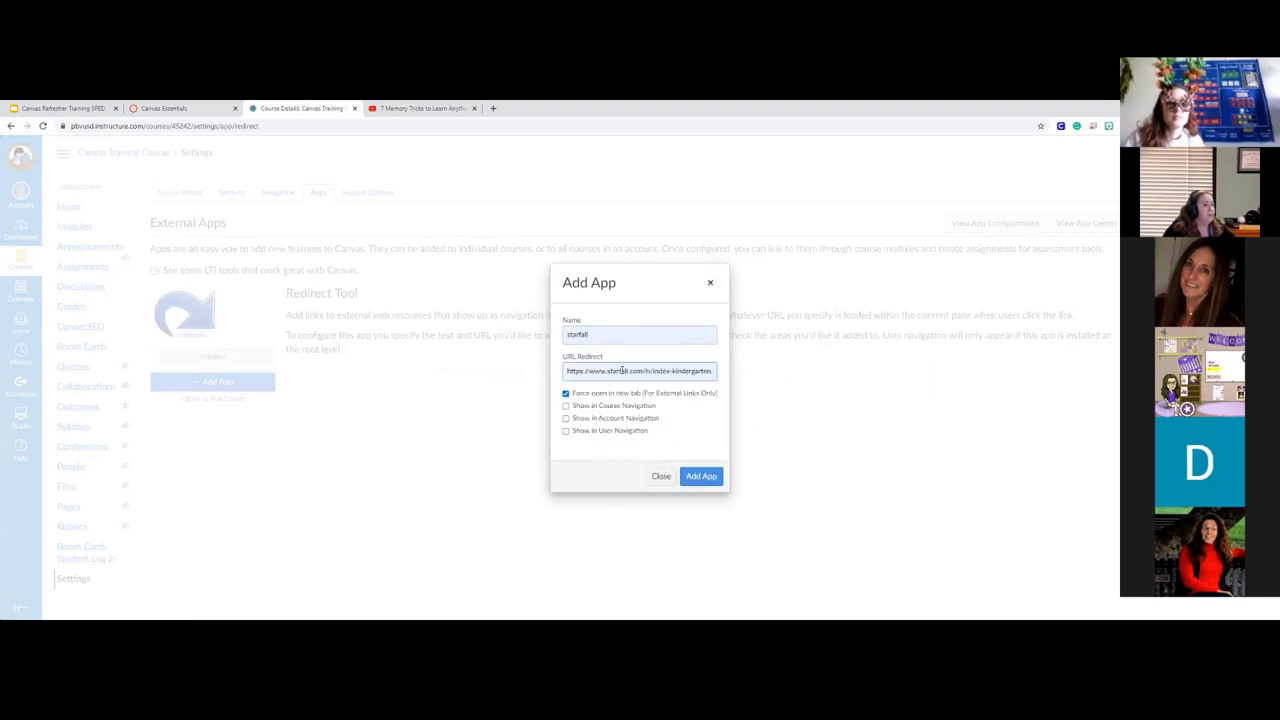
click(565, 393)
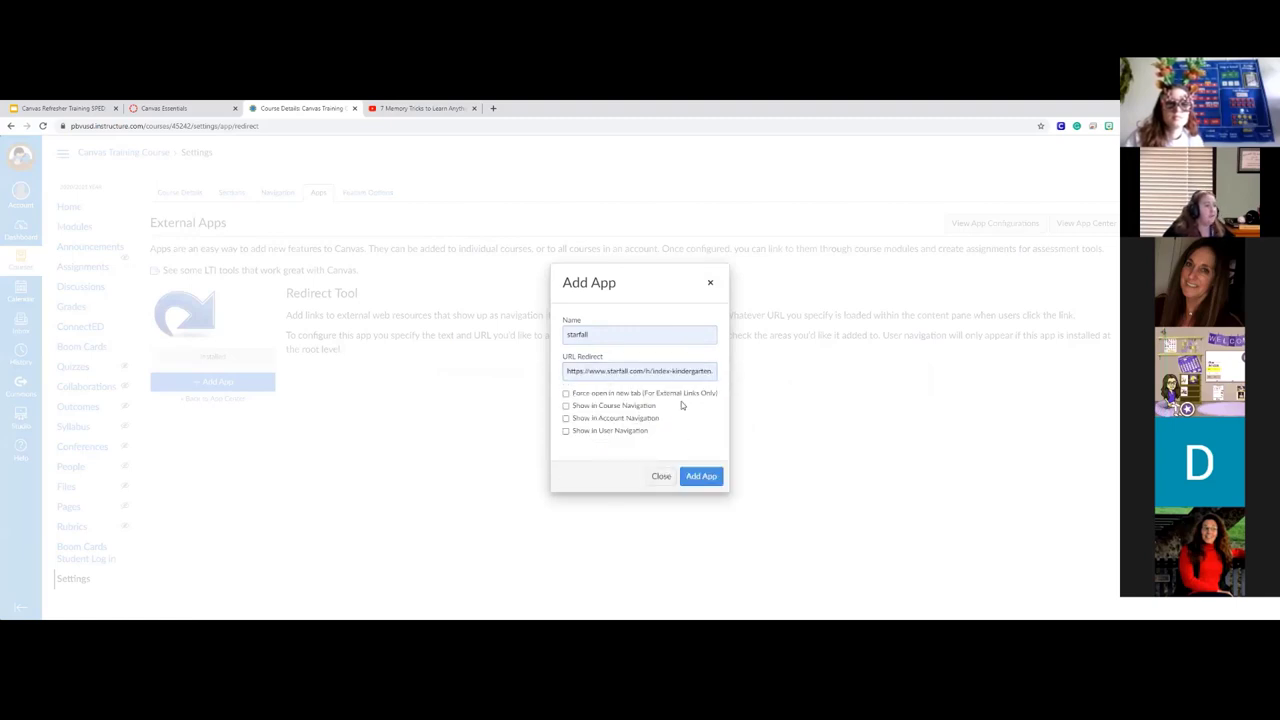
click(565, 405)
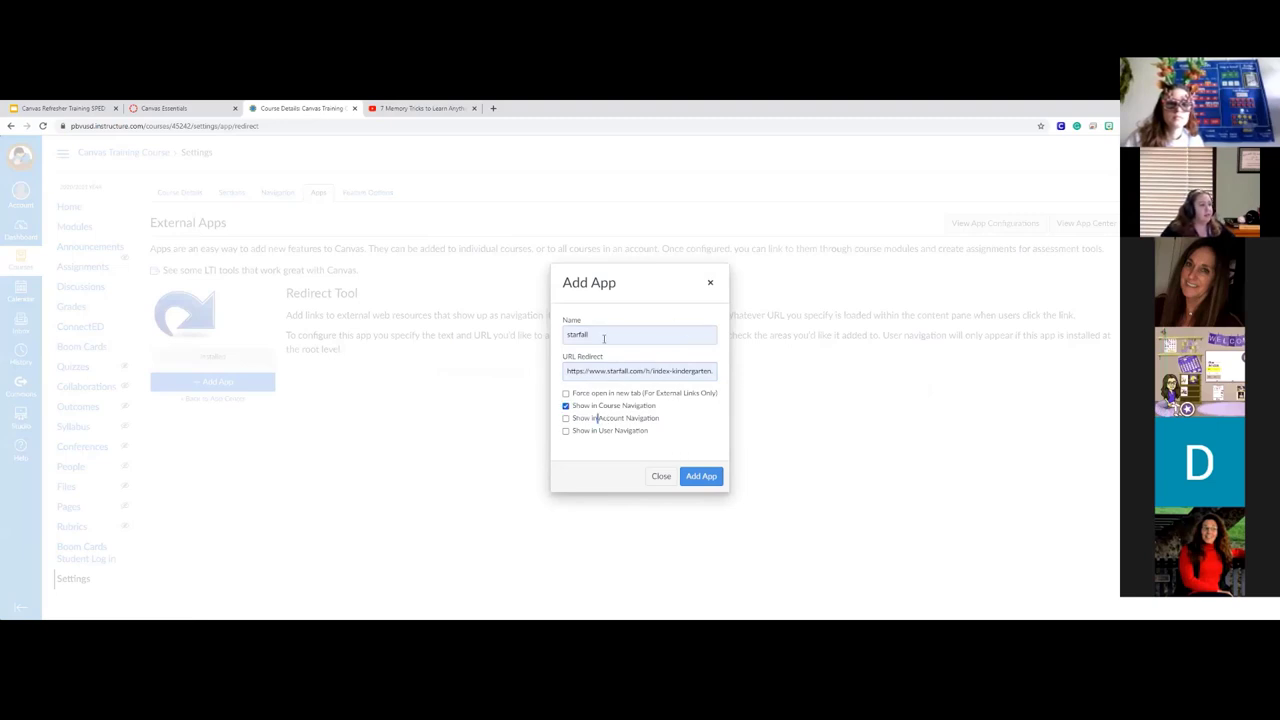
click(702, 477)
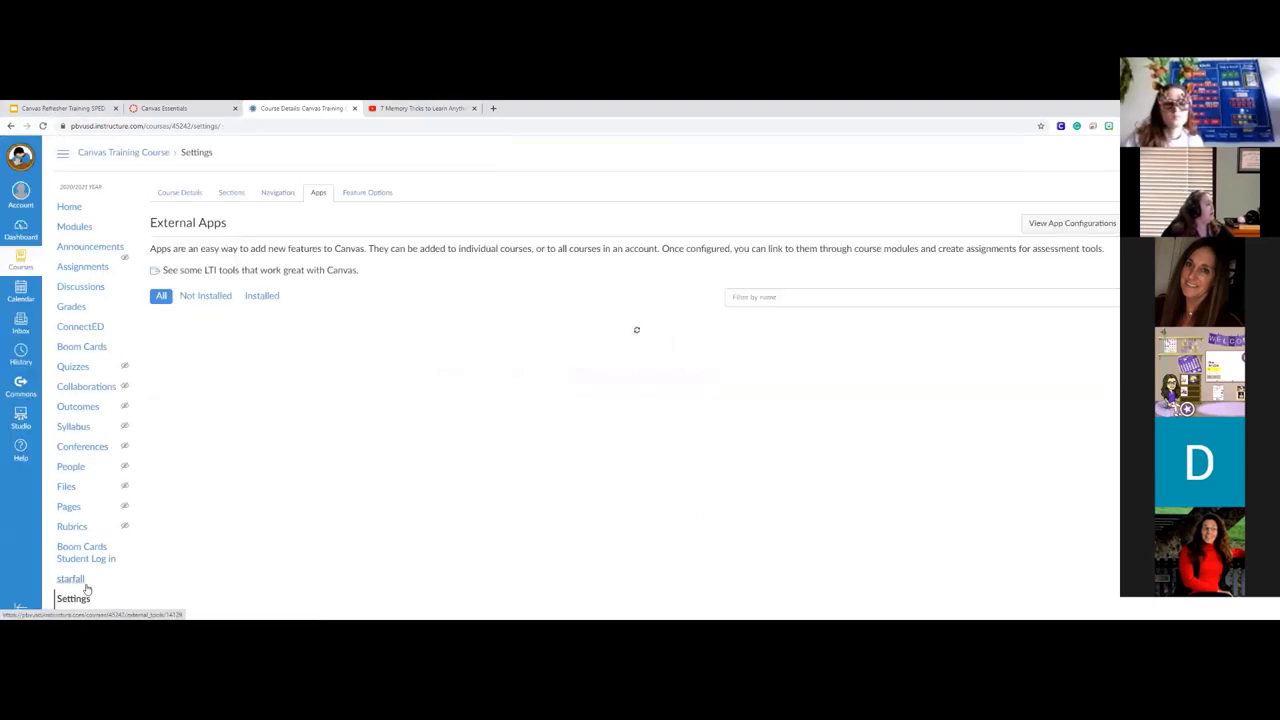
Step: Open the starfall link from the course navigation and view the letter N activity in its ABCs section
click(74, 581)
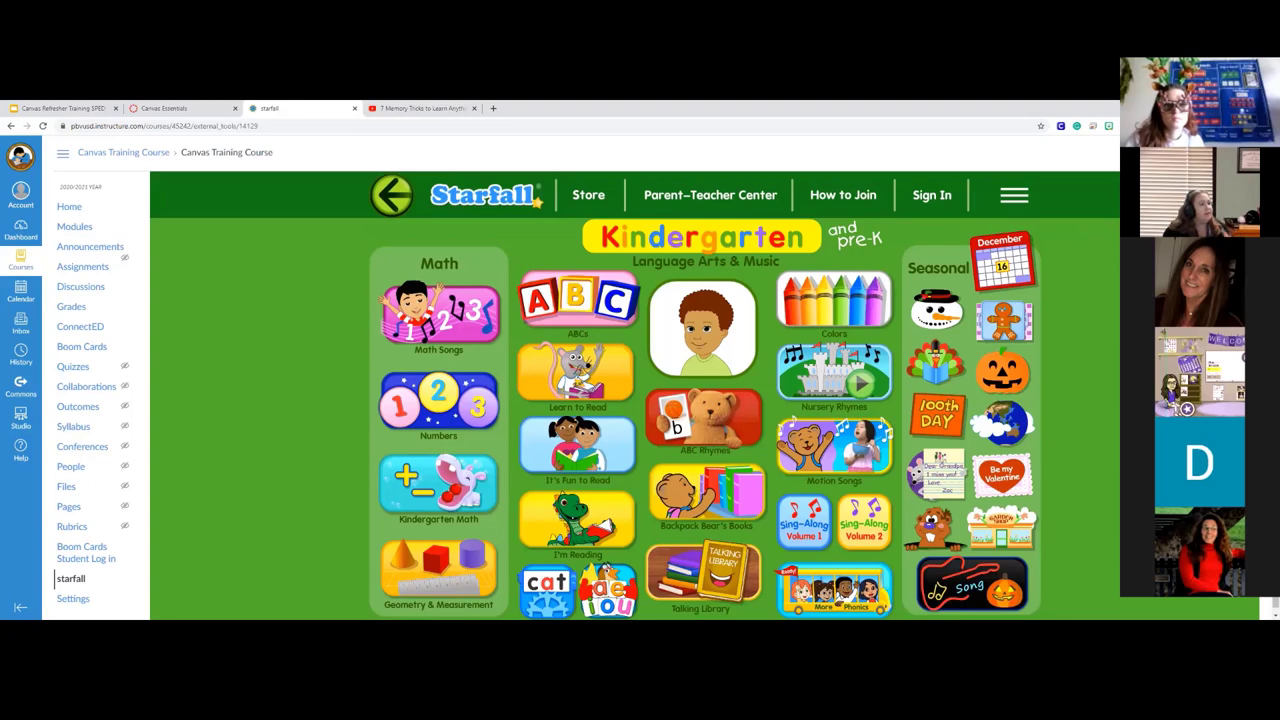
click(591, 284)
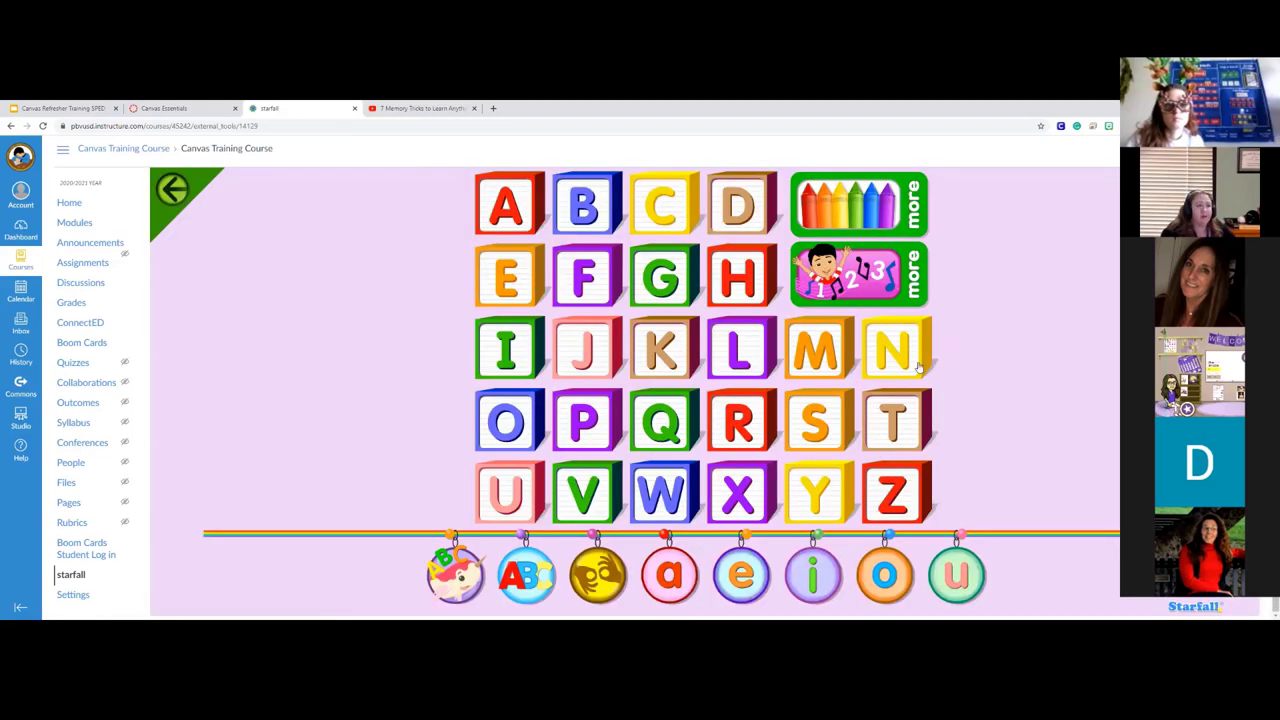
click(913, 363)
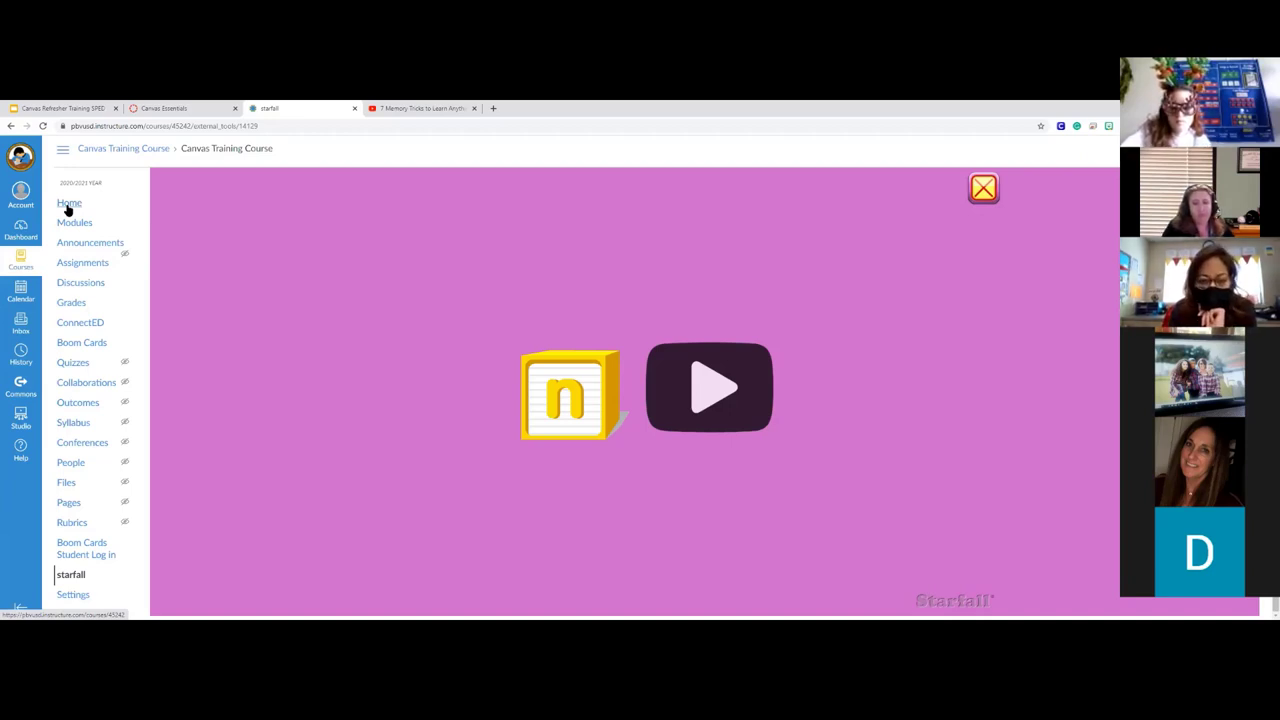
Step: Switch to the Canvas Refresher Training SPED presentation in Google Slides and review the slides up to Google in Canvas Assignments
click(60, 108)
scroll(98, 552, down, 2)
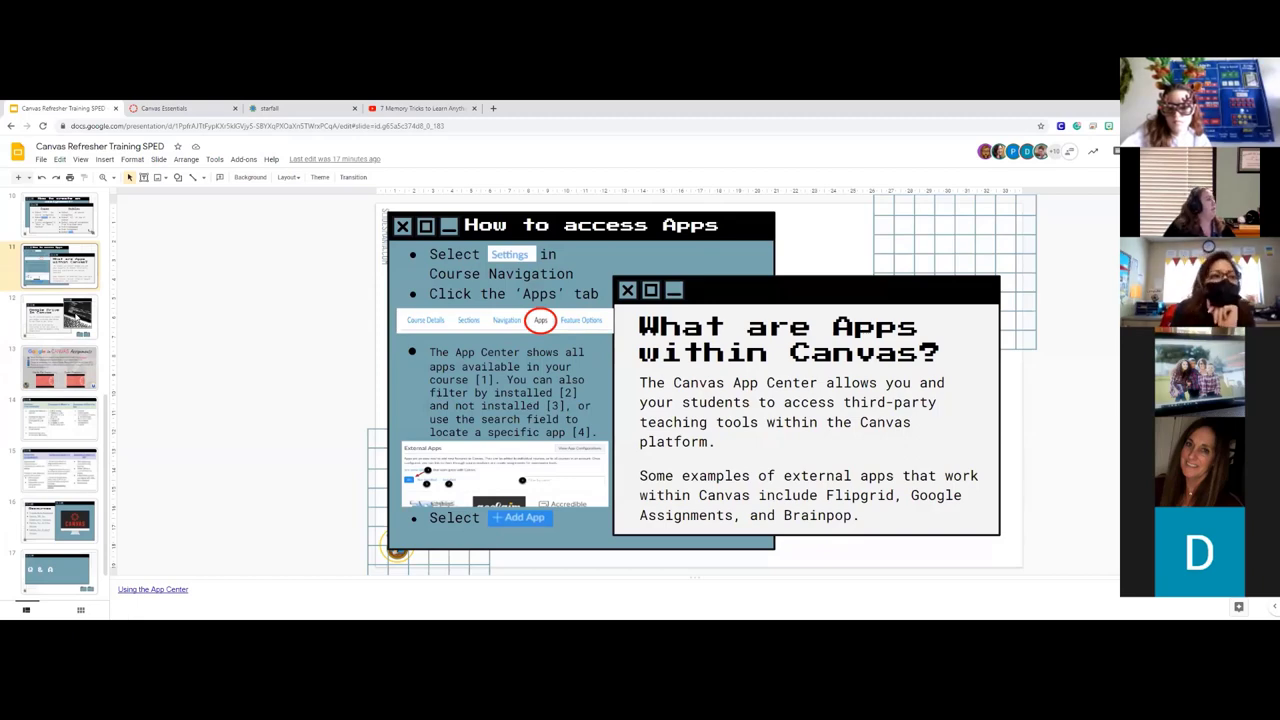
key(Down)
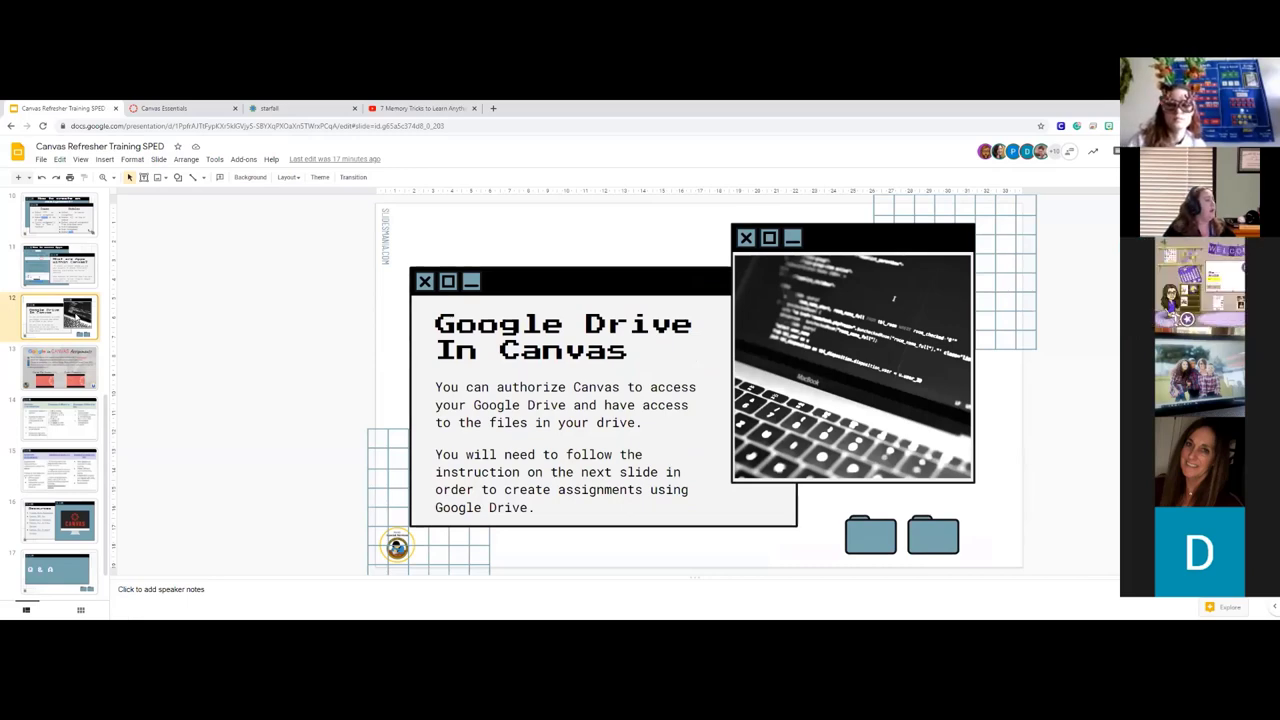
key(Down)
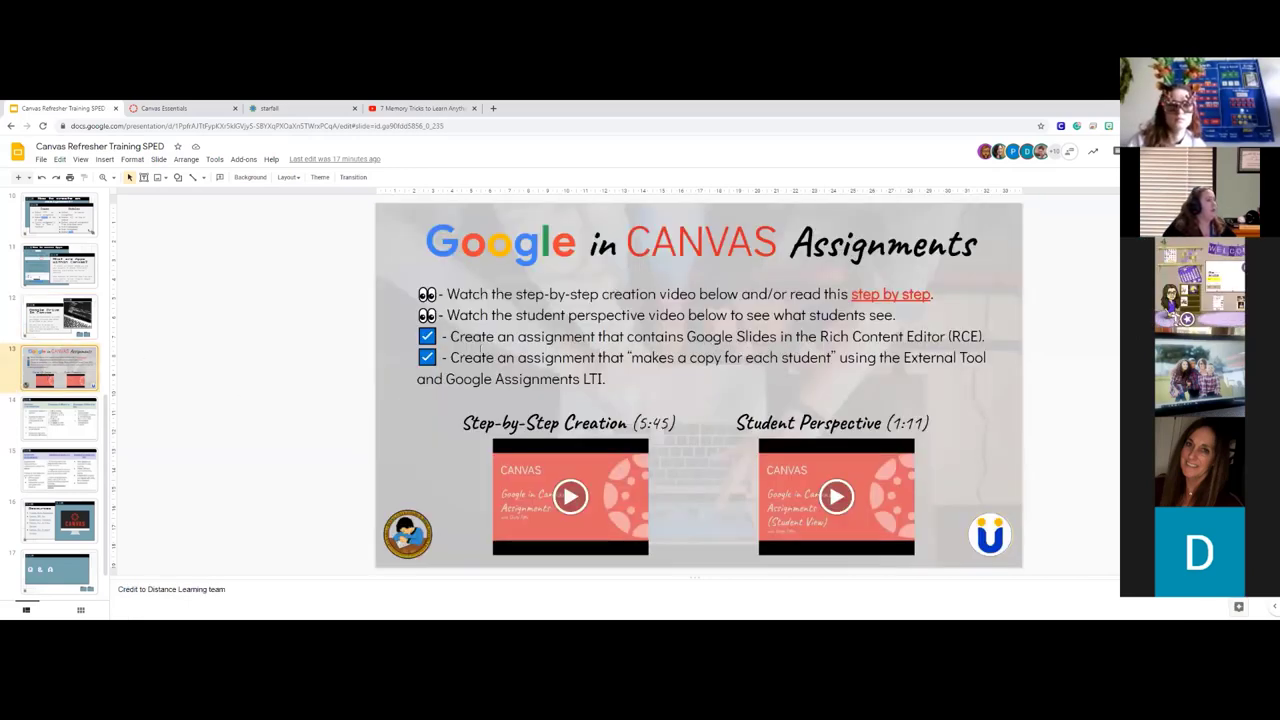
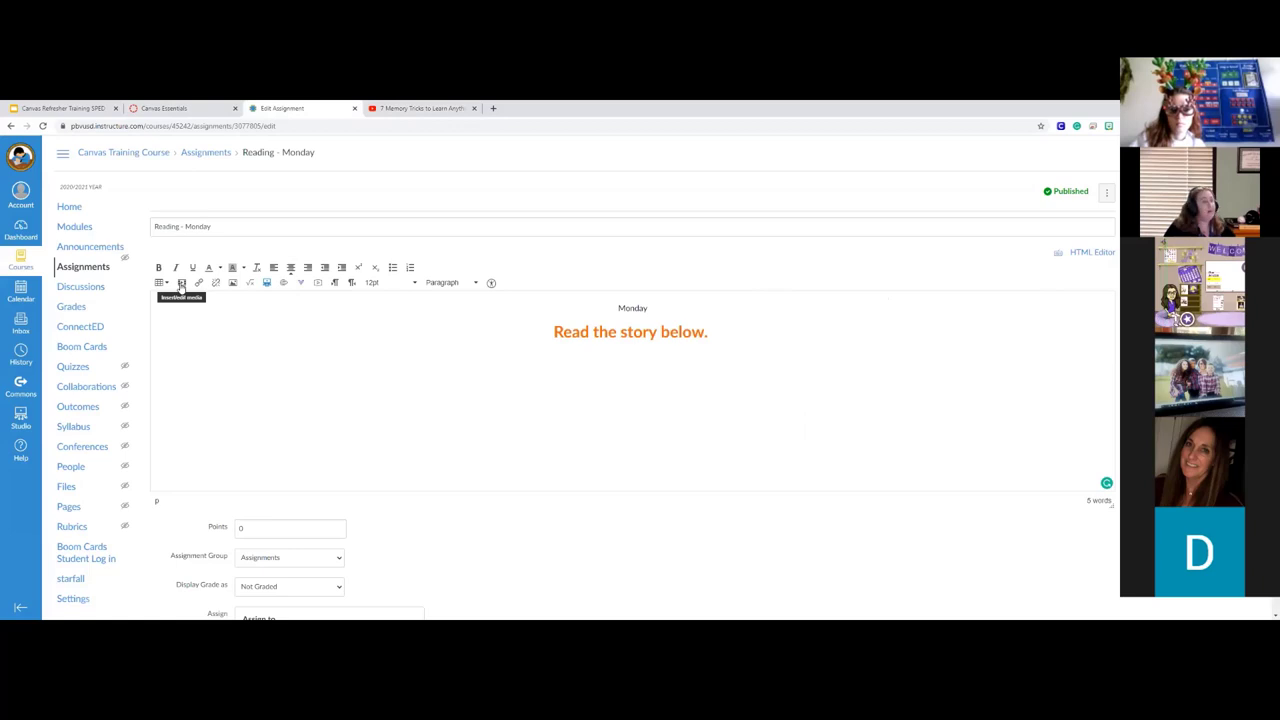
Step: Embed the 7 Memory Tricks YouTube video below "Read the story below." using its copied embed code, and remove the video again
click(181, 283)
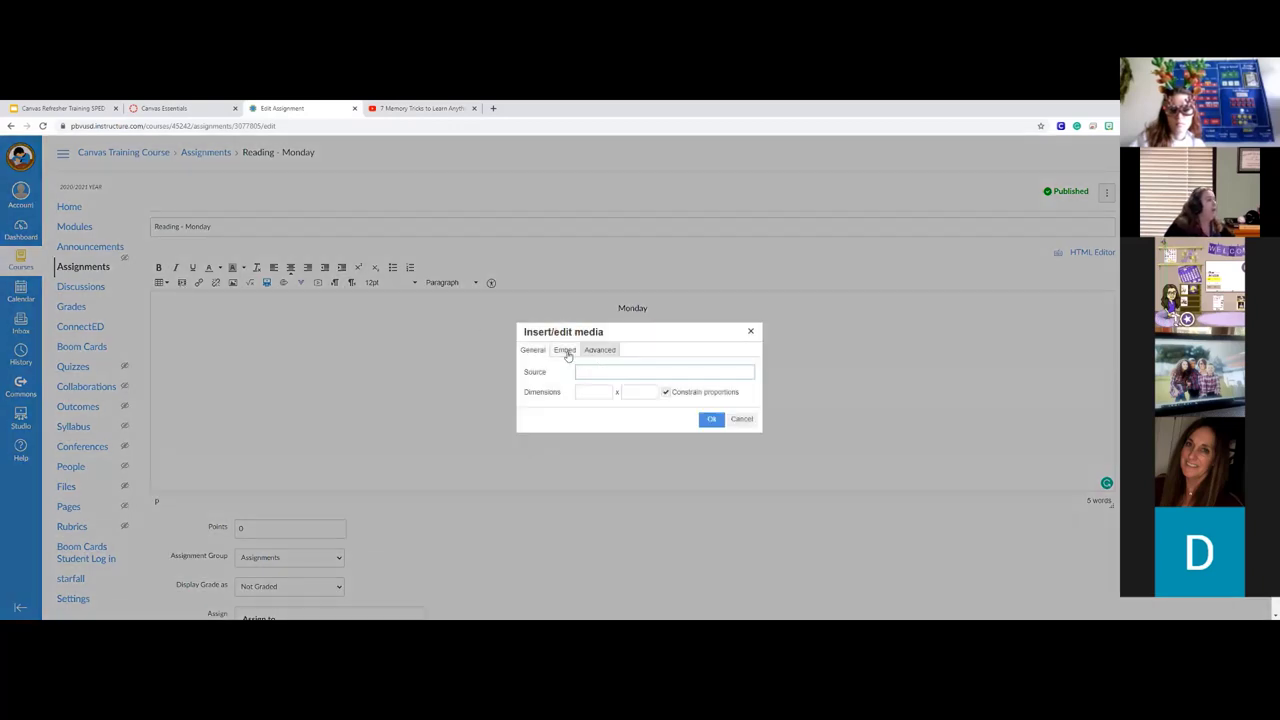
click(565, 350)
key(ctrl+v)
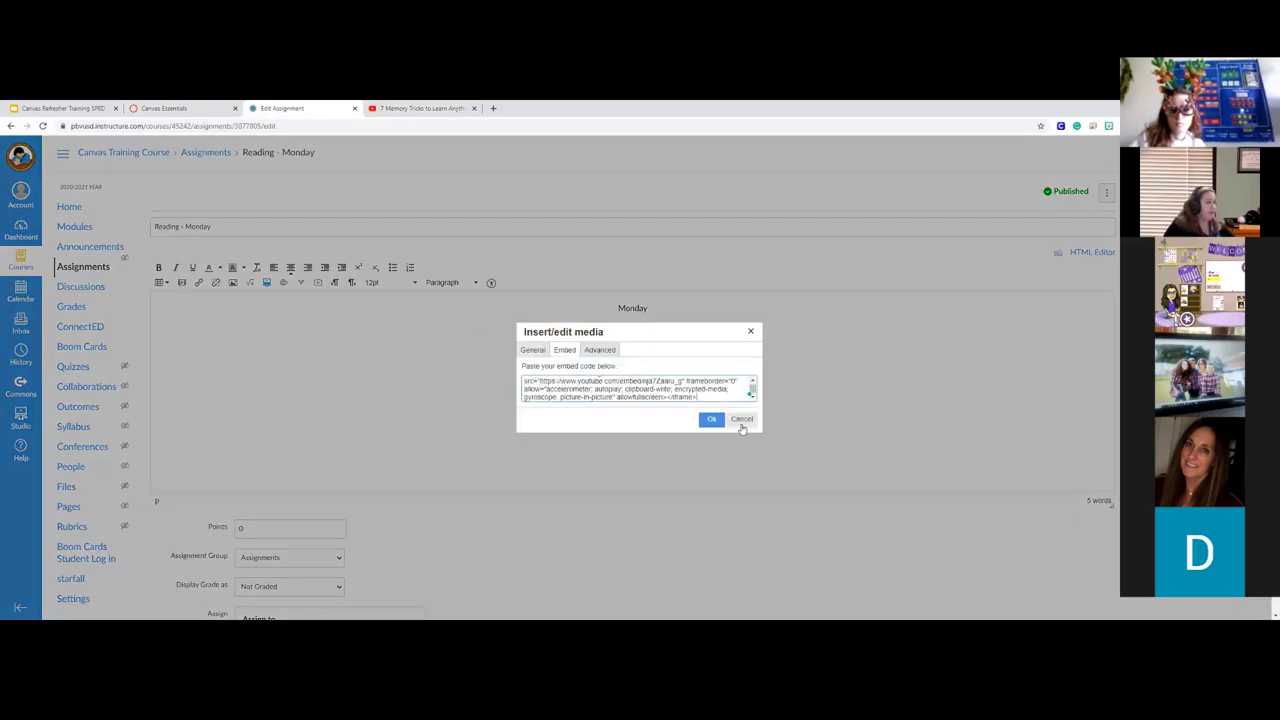
click(711, 419)
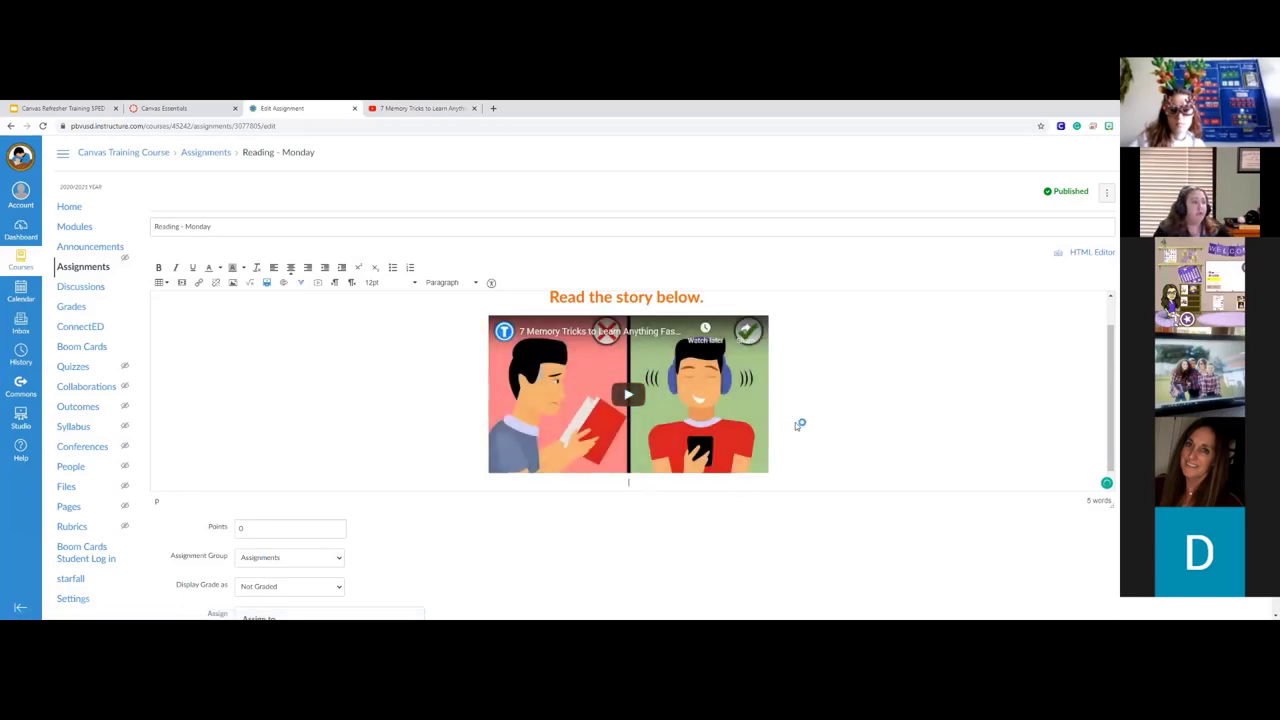
key(BackSpace)
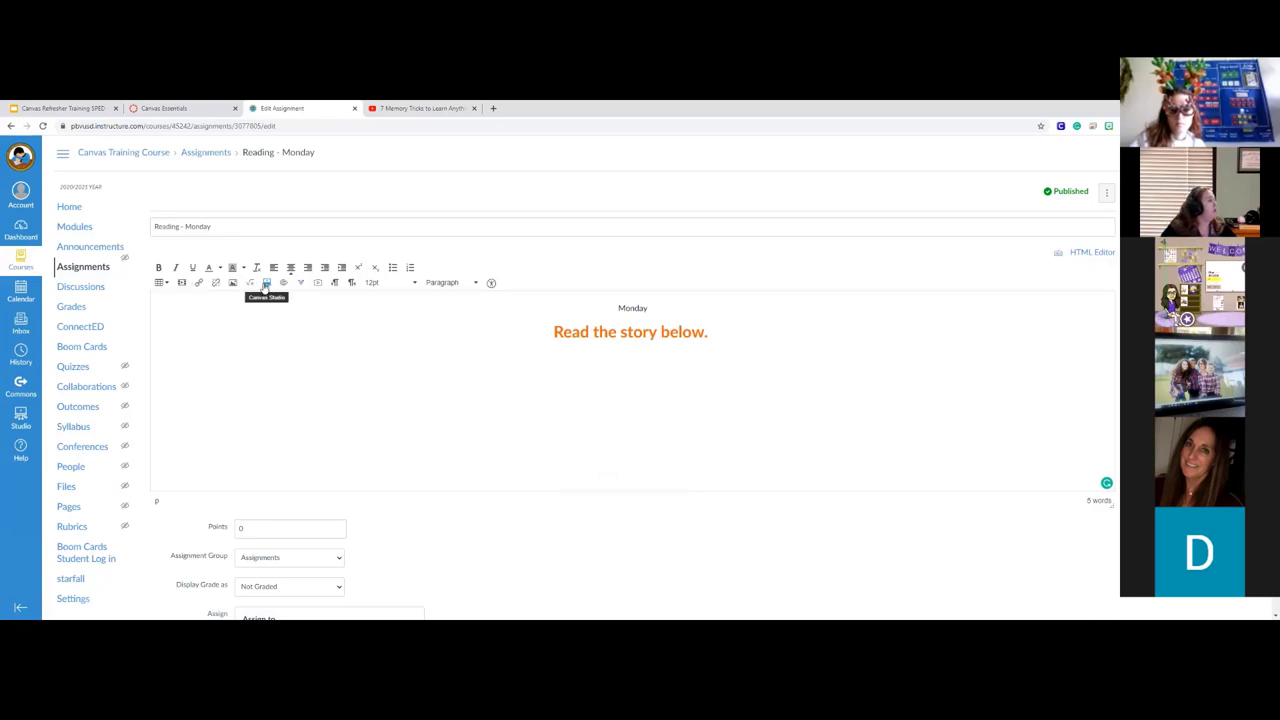
Step: Examine the audio and video file upload options for a media comment in the Reading - Monday assignment, and close them without adding media
click(318, 287)
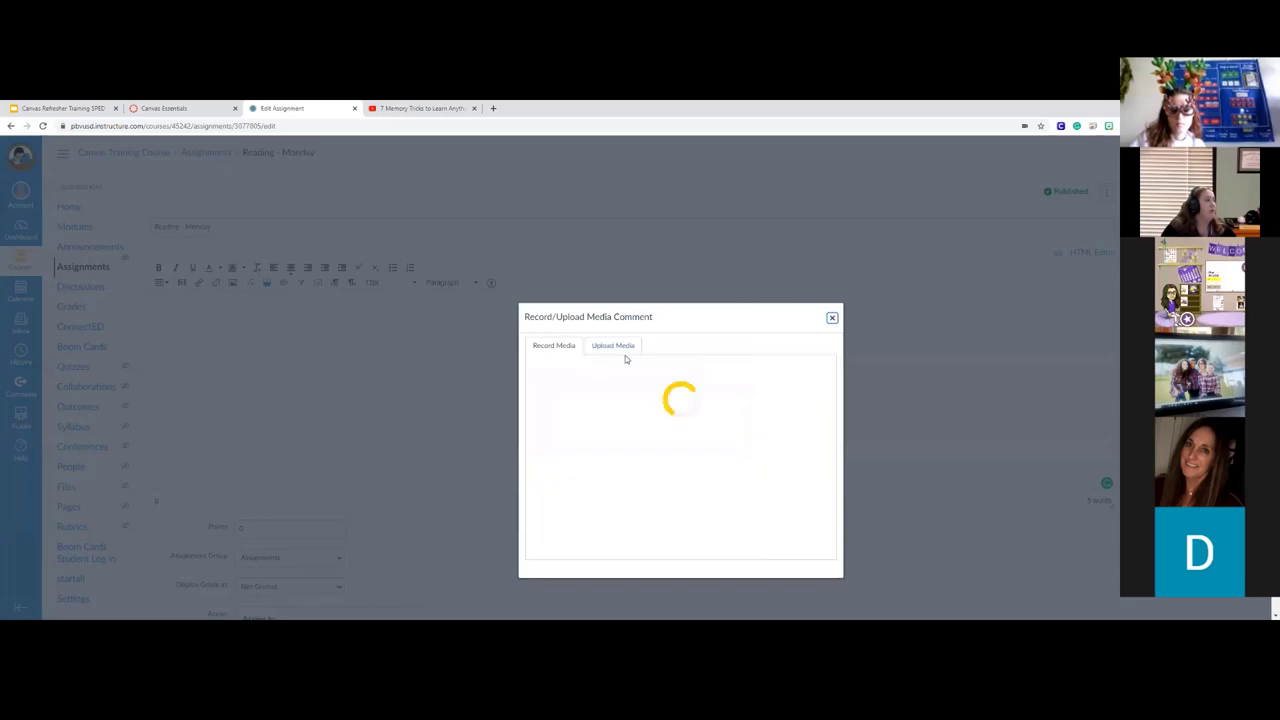
click(613, 345)
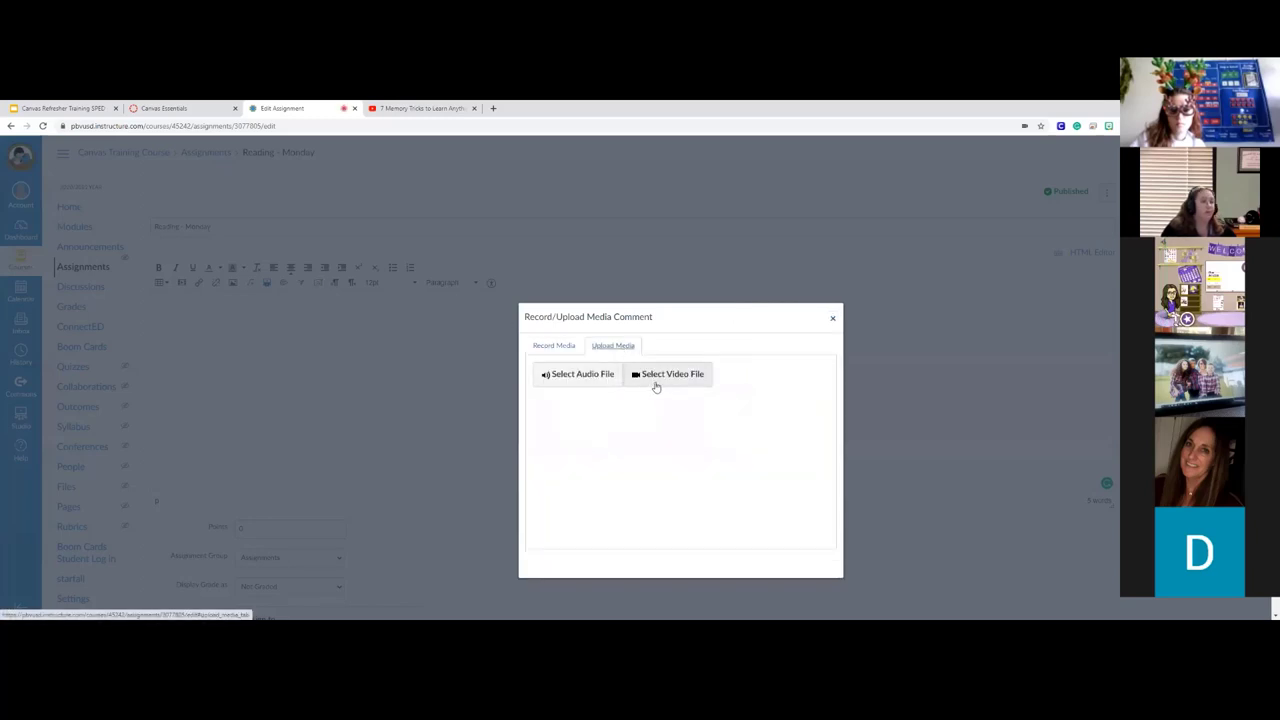
click(832, 319)
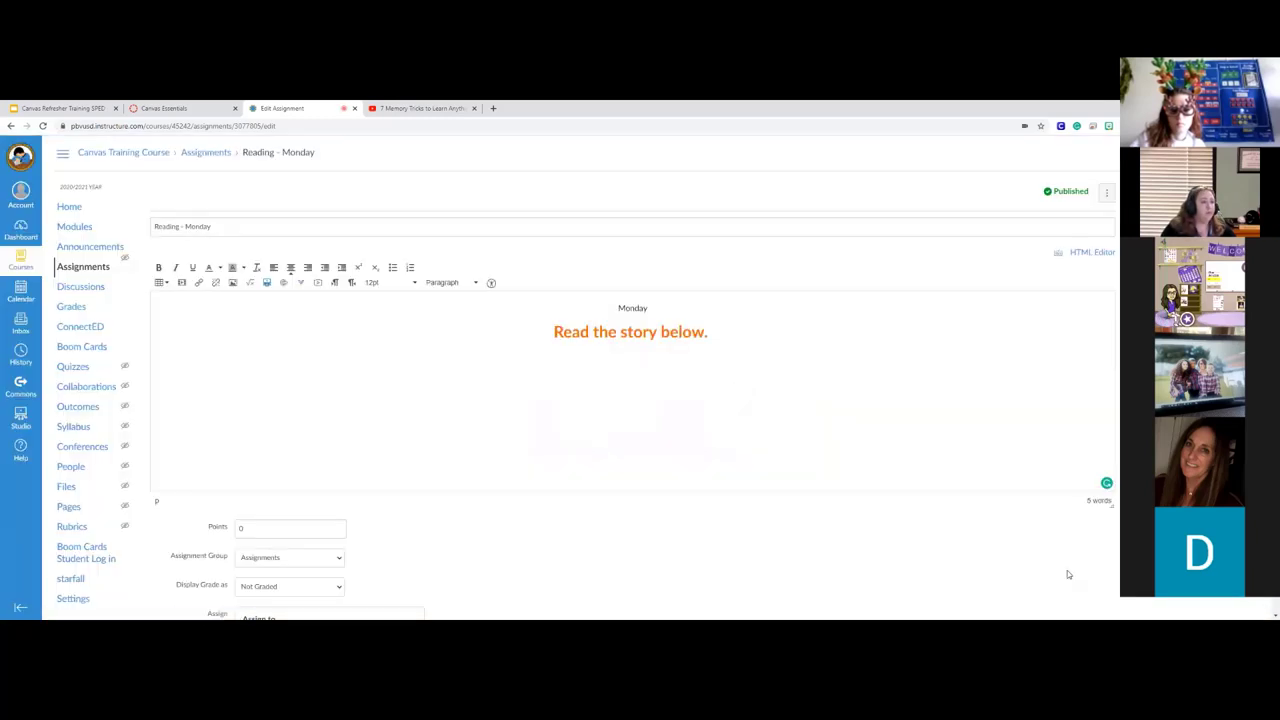
scroll(1067, 570, down, 2)
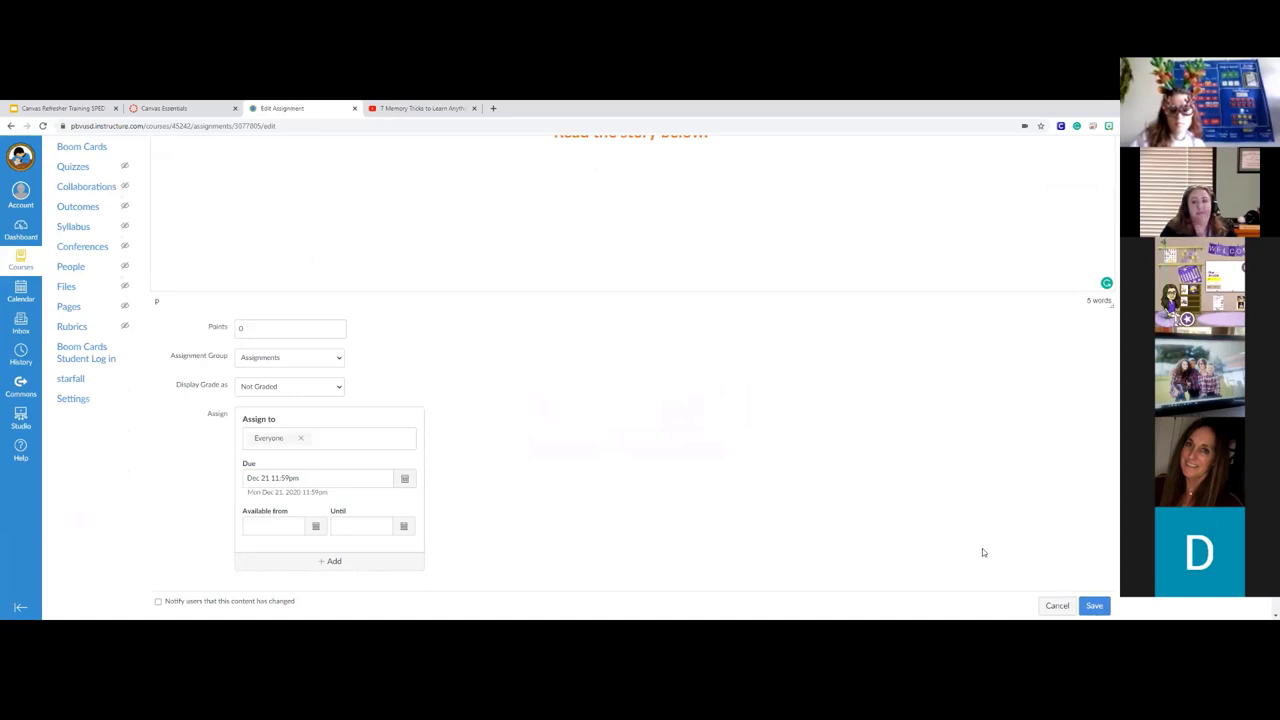